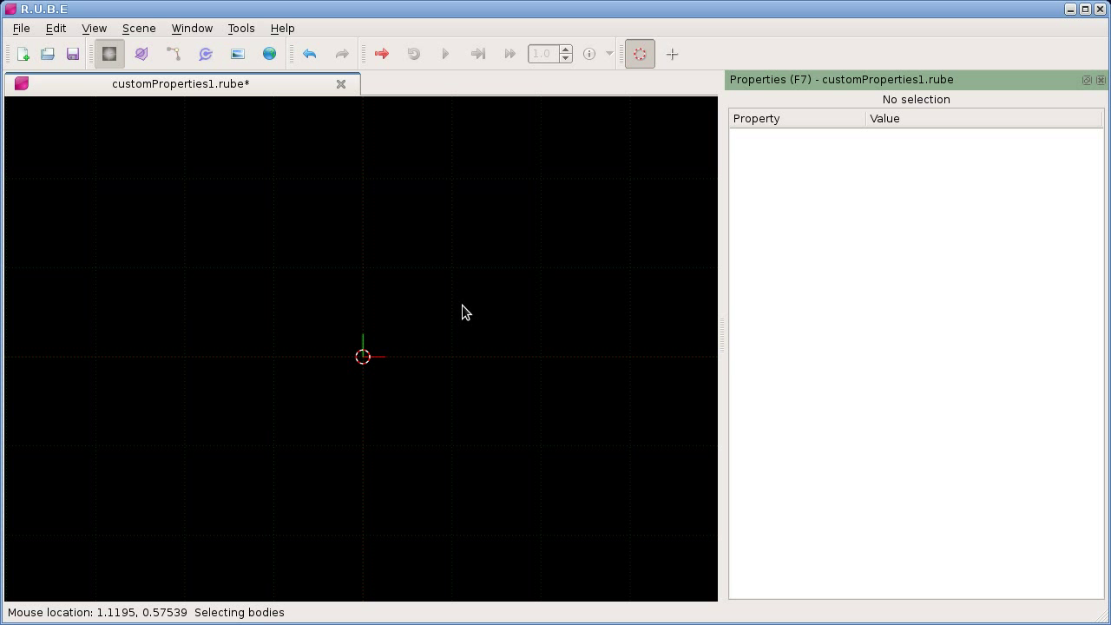
- Start a body custom property, cancel it, and switch to editing the world properties
right_click_drag(468, 324, 468, 322)
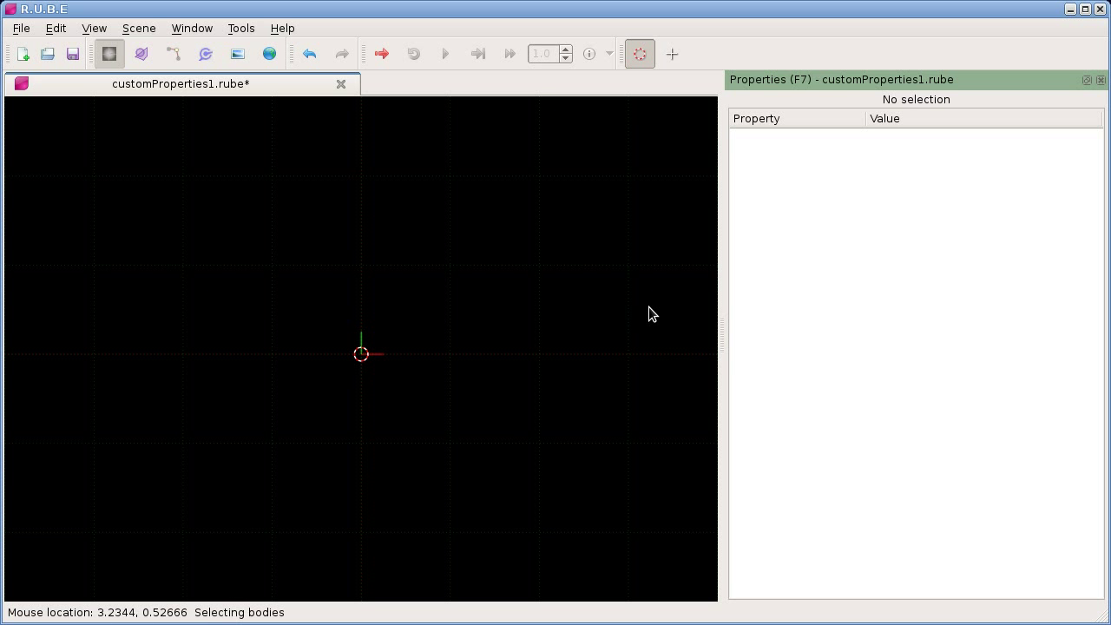
right_click(803, 263)
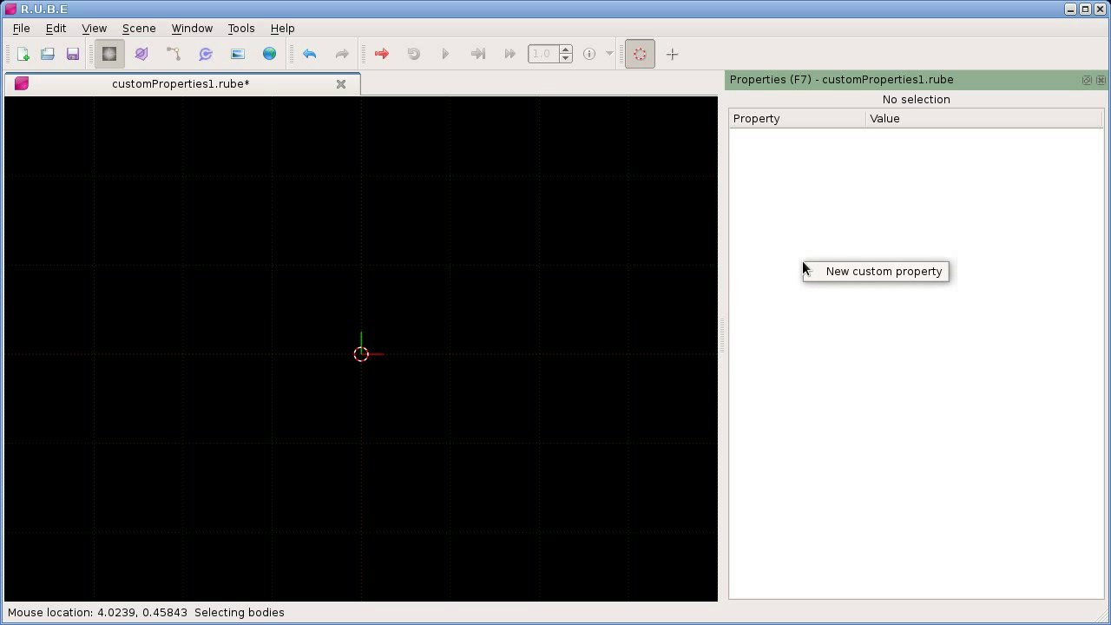
left_click(872, 272)
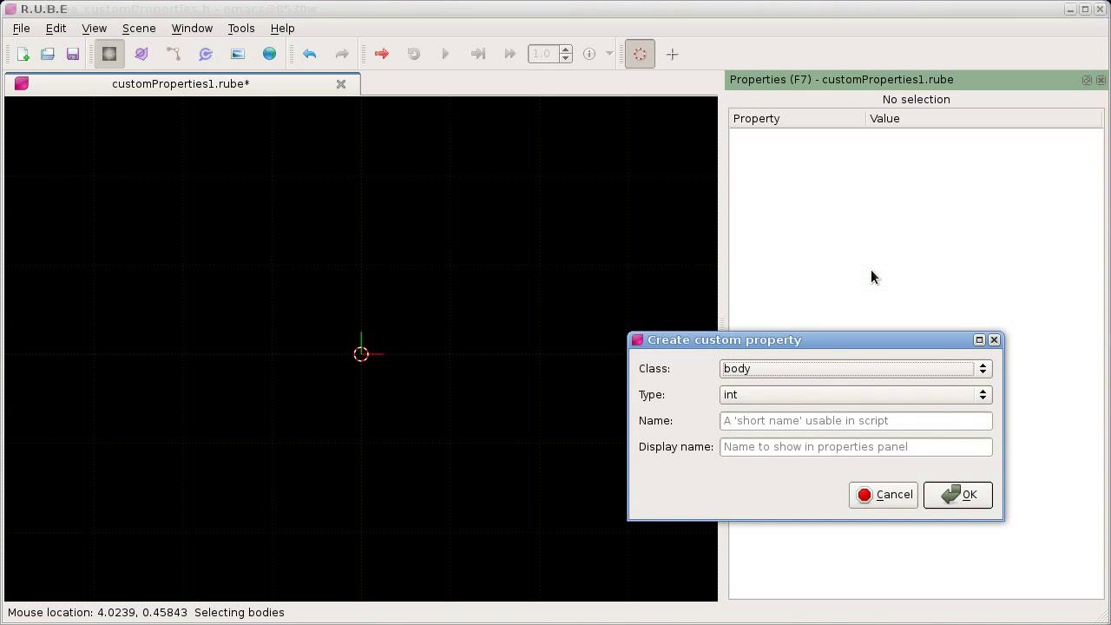
left_click_drag(856, 341, 750, 287)
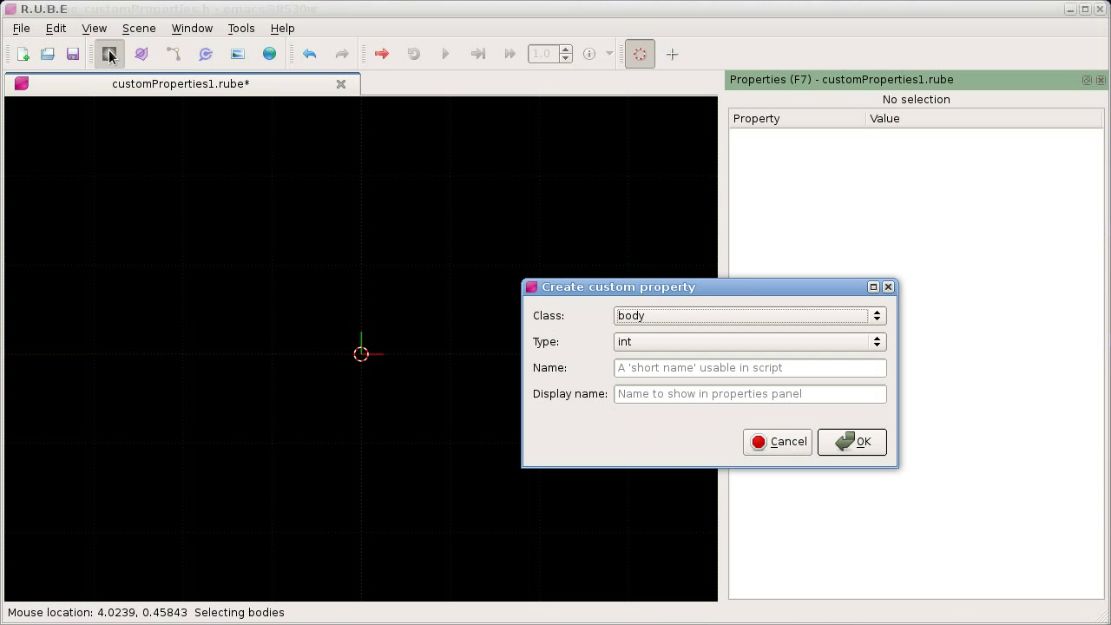
left_click(650, 317)
left_click(765, 444)
left_click(769, 442)
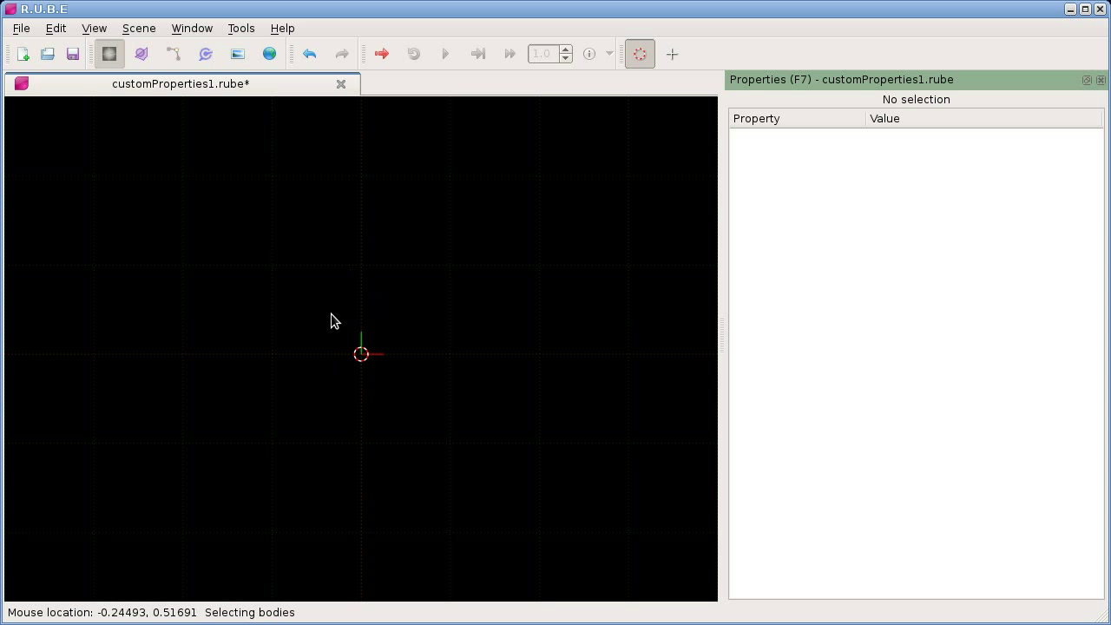
left_click(270, 55)
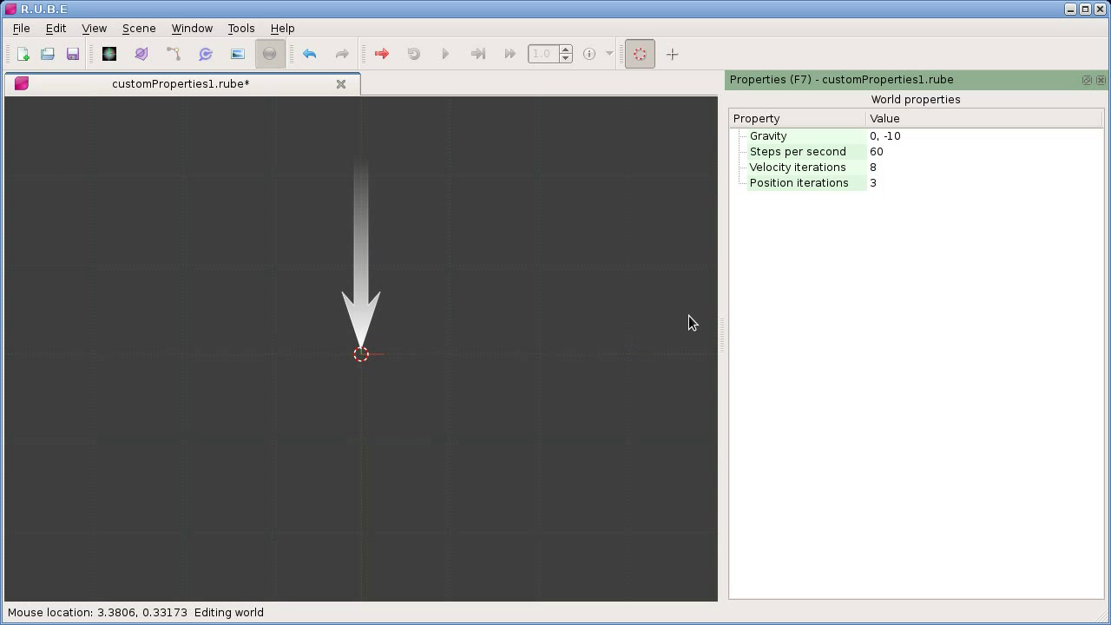
- Open a new custom property form with class world and type int
right_click(808, 246)
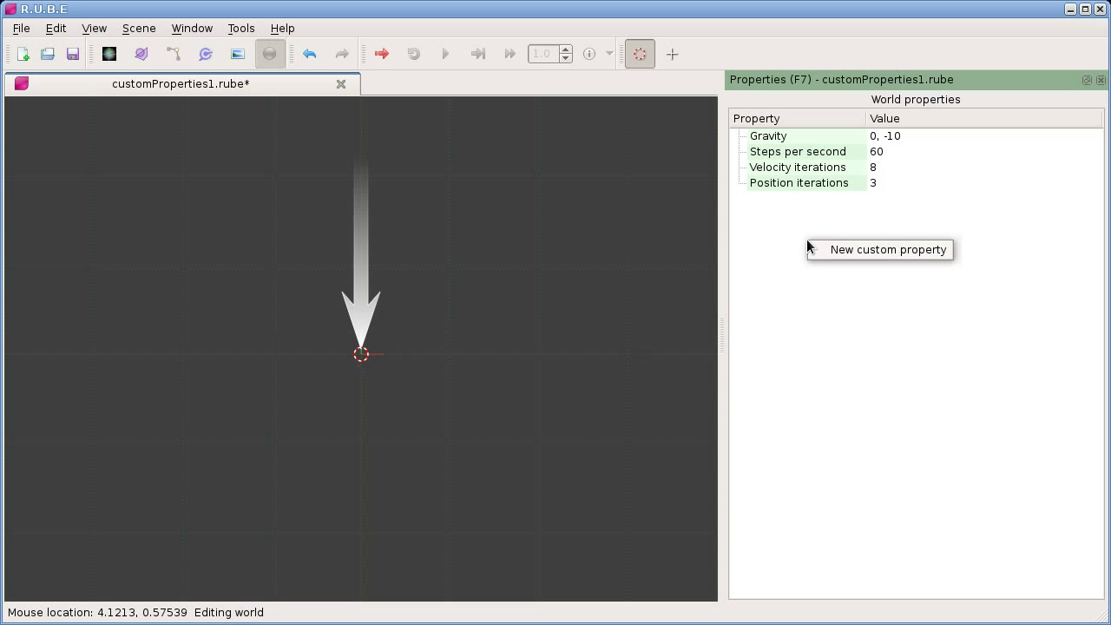
left_click(873, 251)
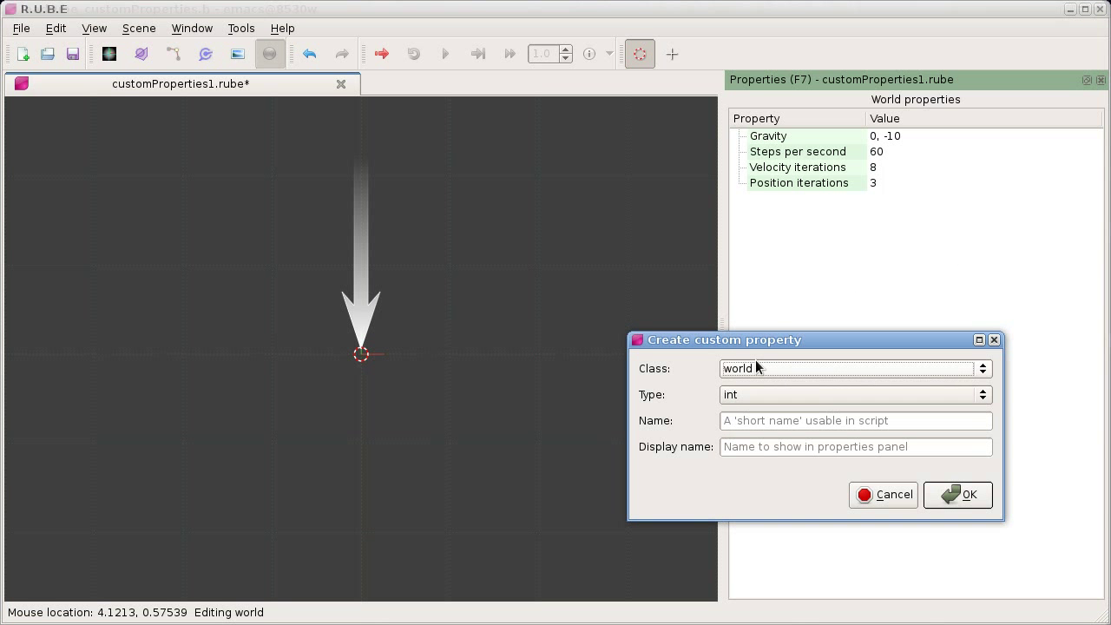
left_click_drag(762, 343, 585, 264)
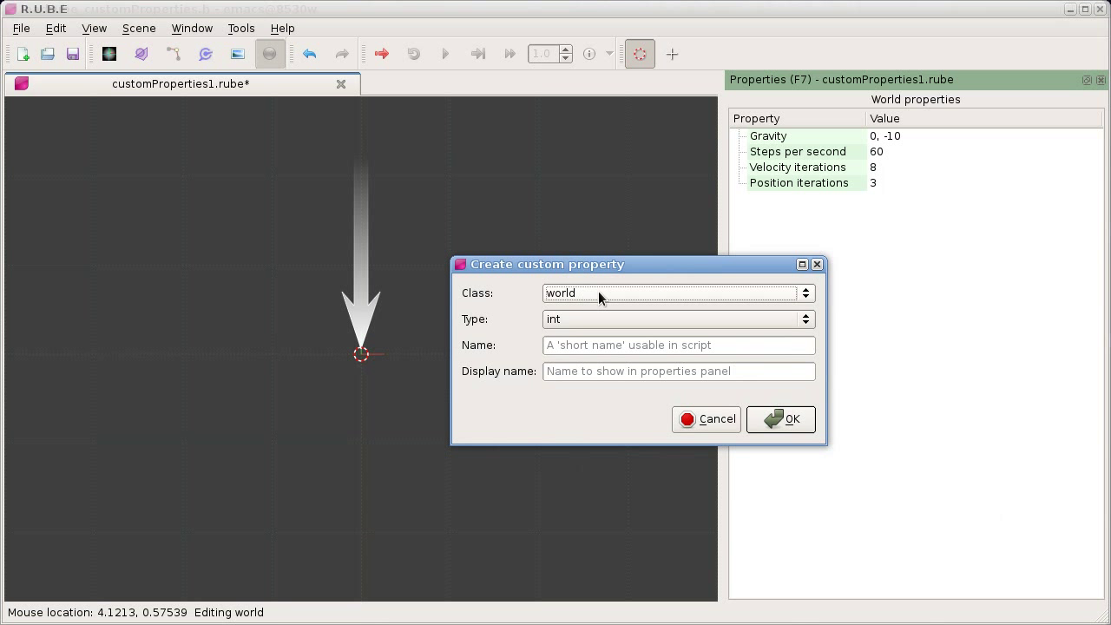
left_click(598, 292)
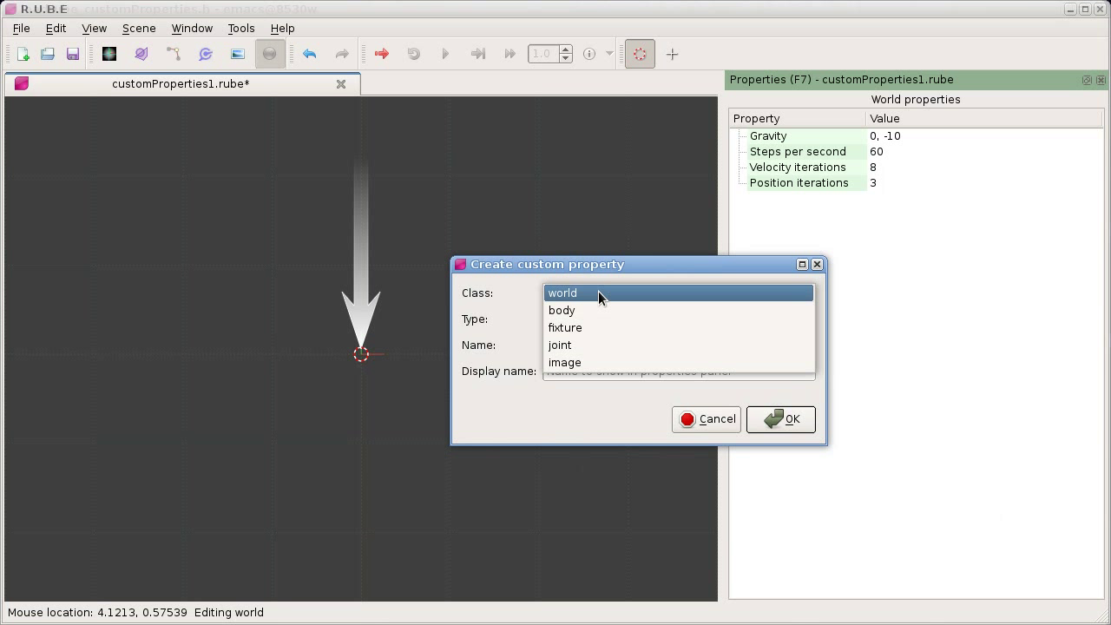
left_click(599, 293)
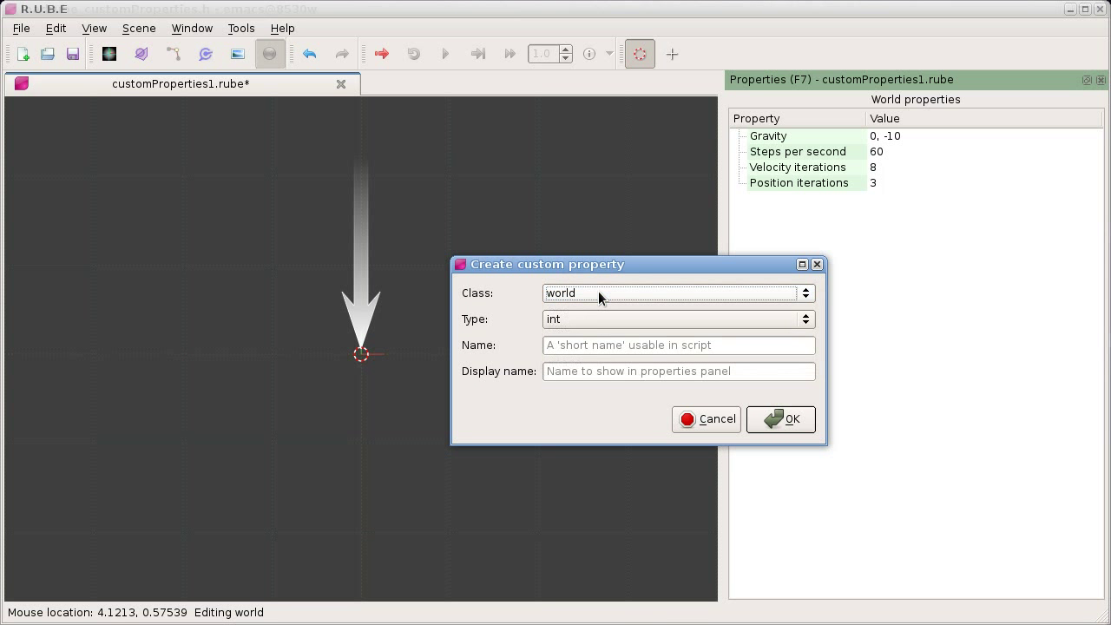
left_click(627, 315)
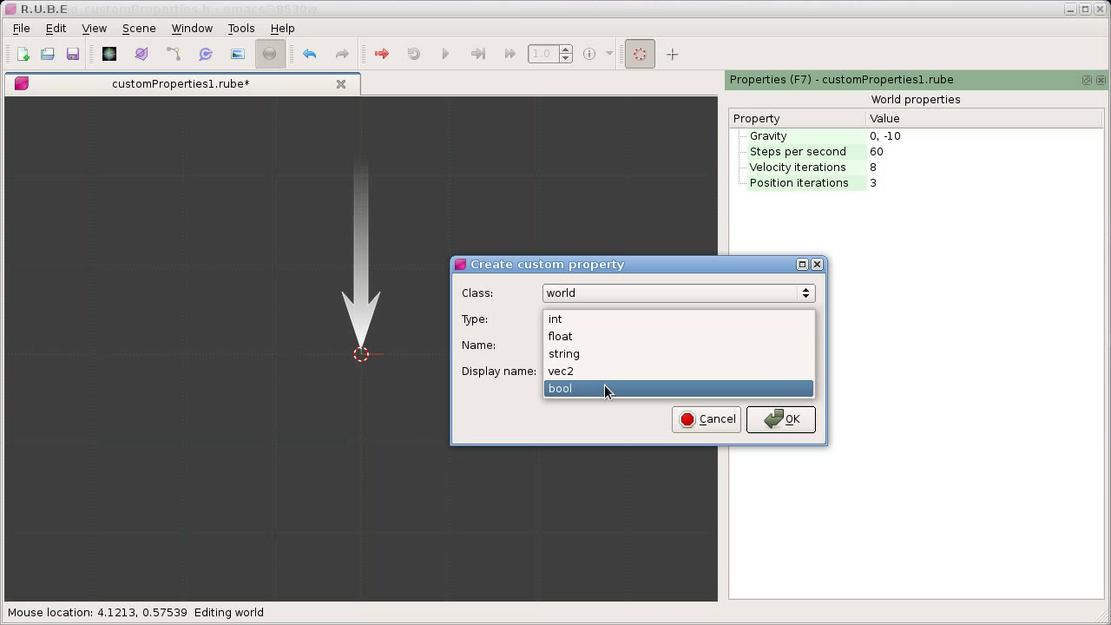
left_click(574, 418)
left_click(577, 320)
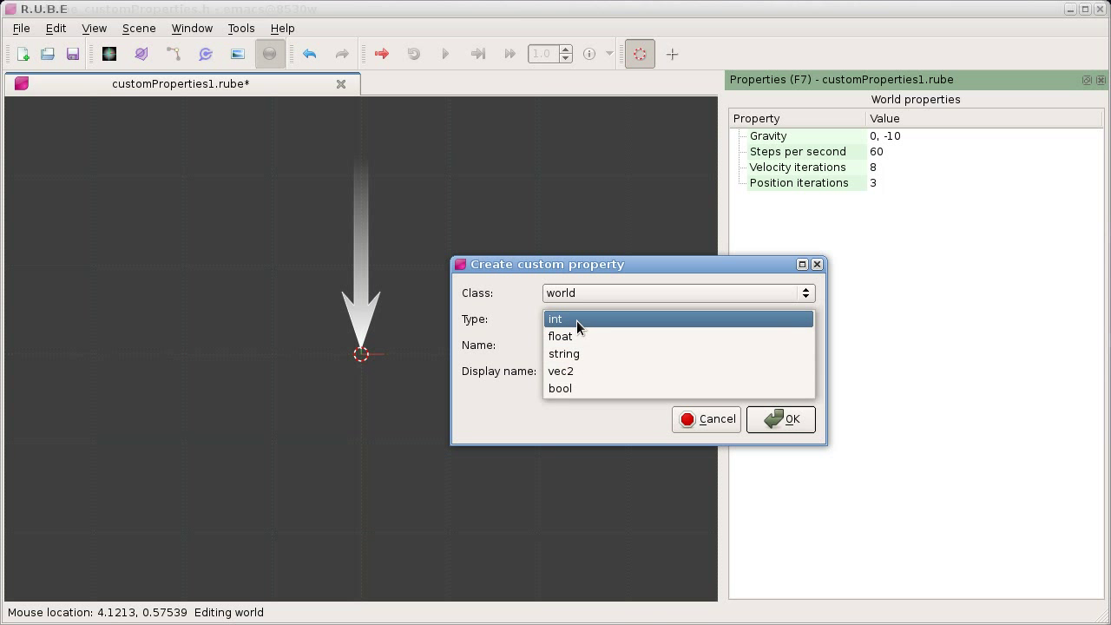
left_click(571, 322)
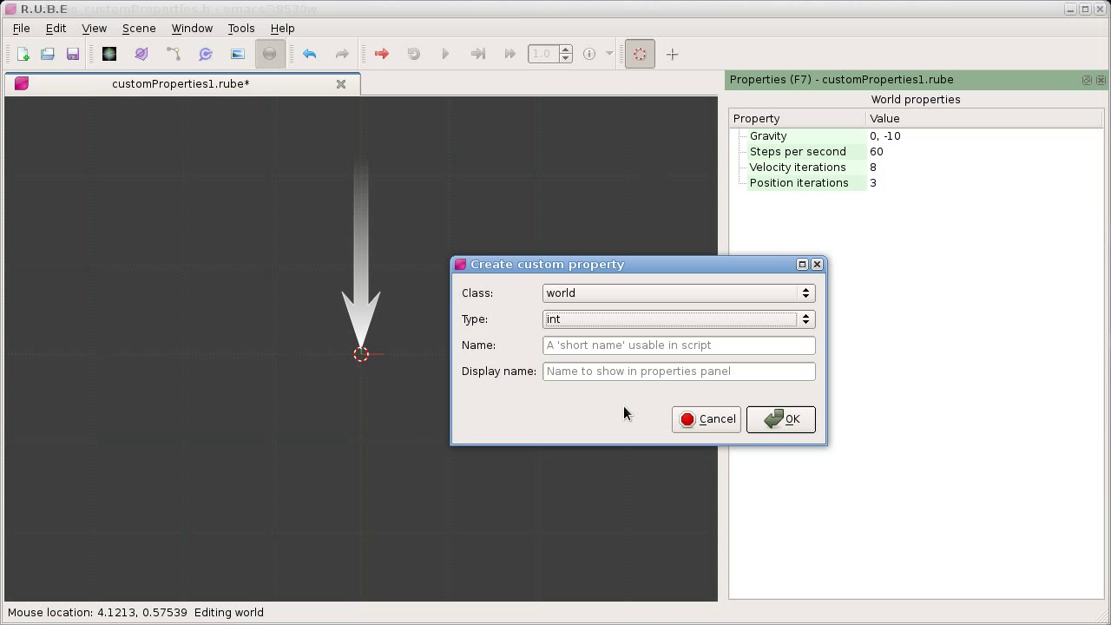
- Enter 'myint' as the property's name, replacing the trial text
left_click(564, 346)
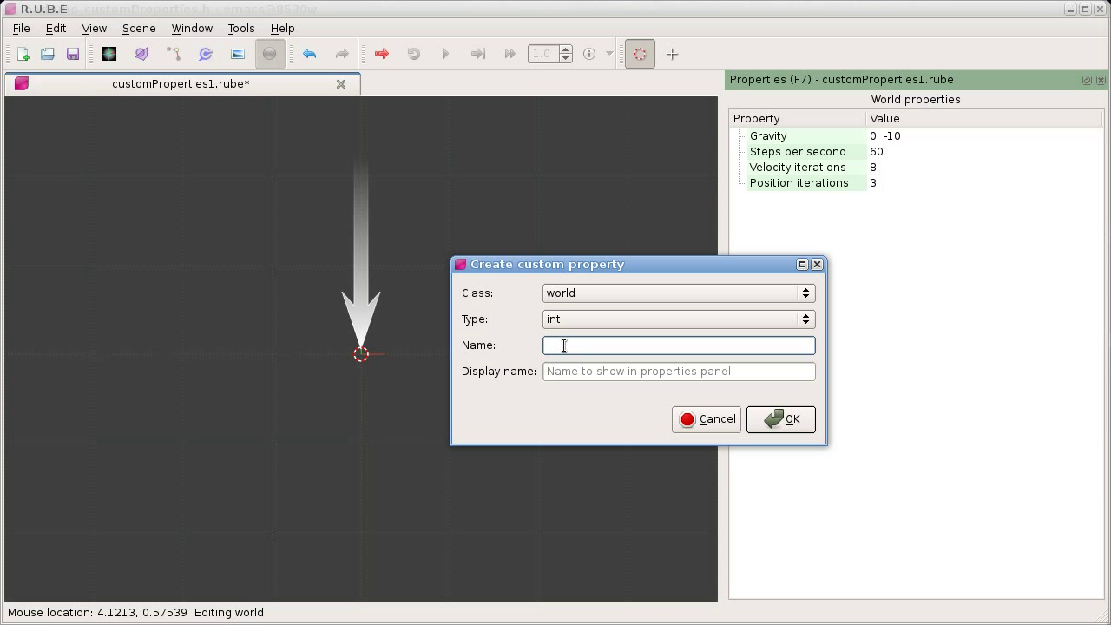
type("ab")
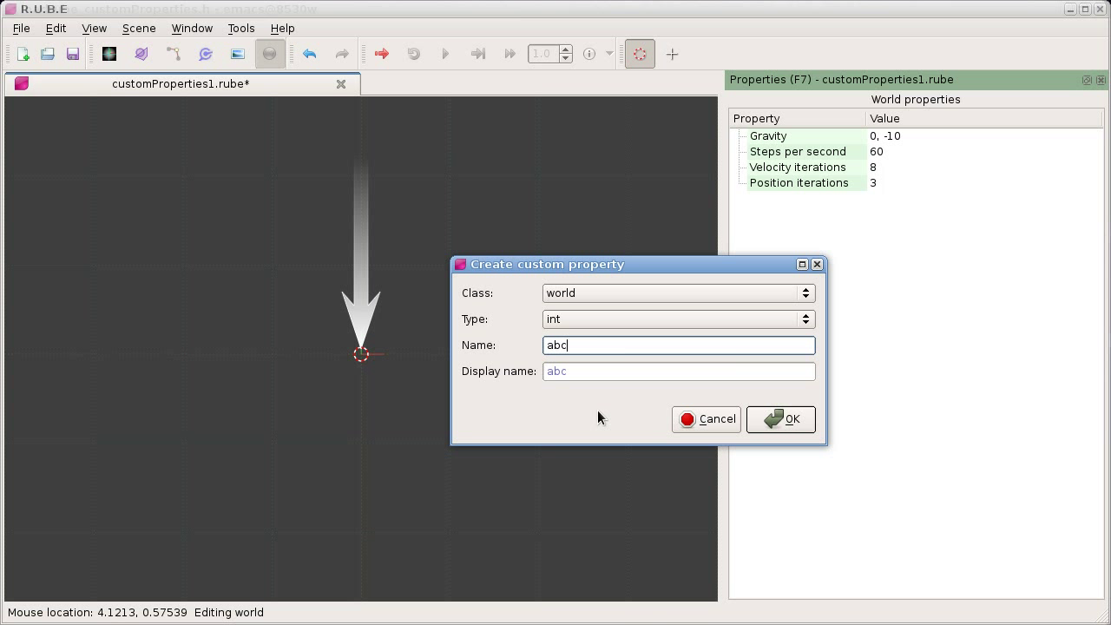
type("c")
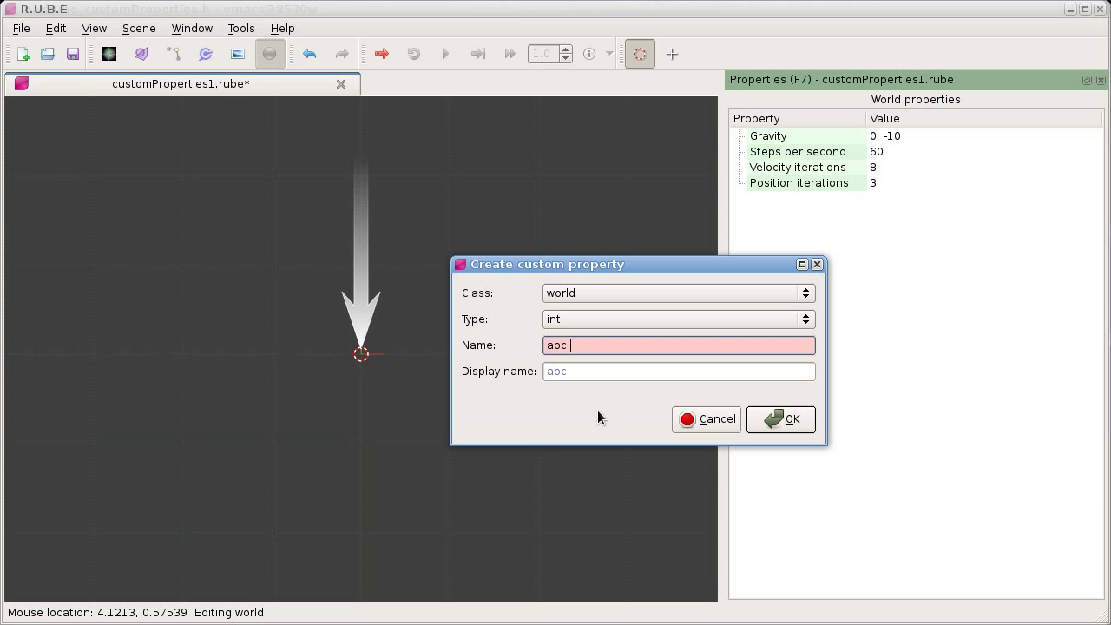
key("BackSpace")
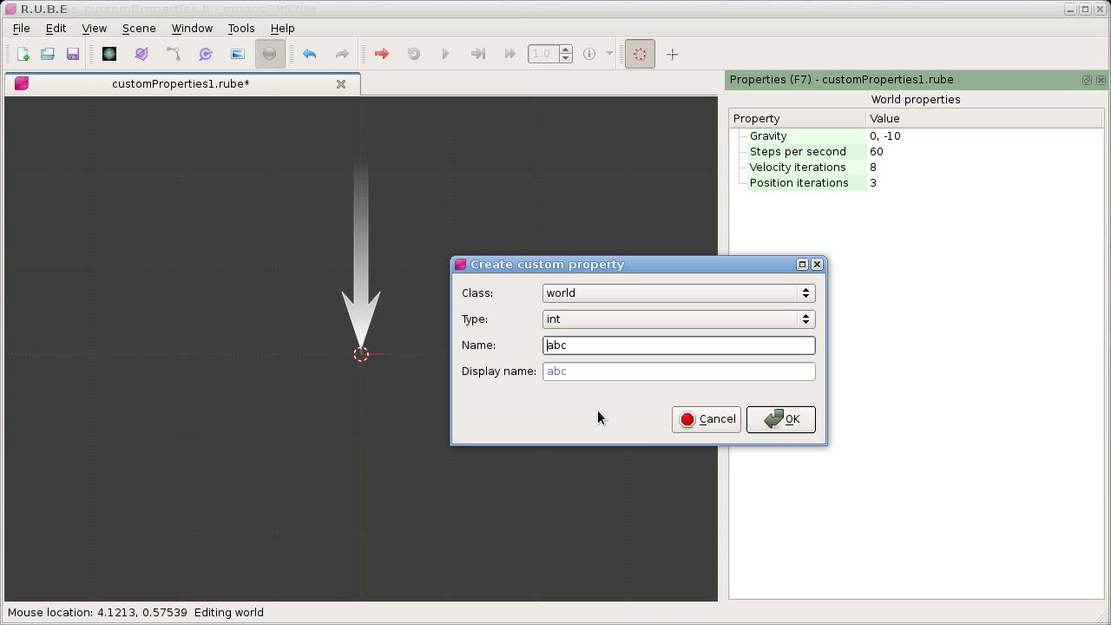
type("2")
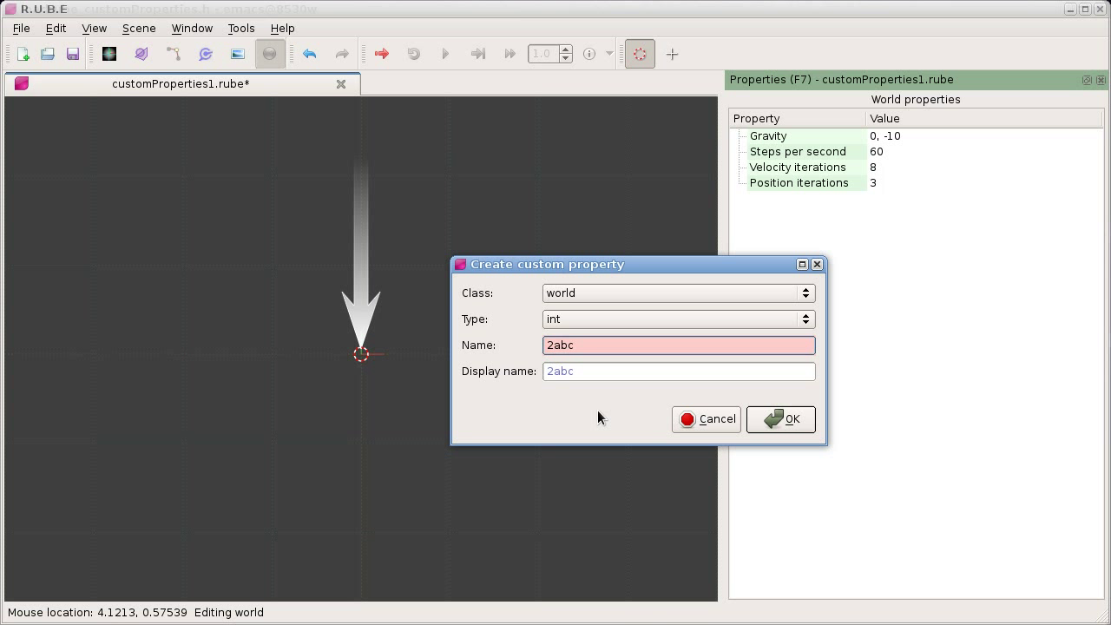
key("BackSpace")
key("ctrl+a")
type("myint")
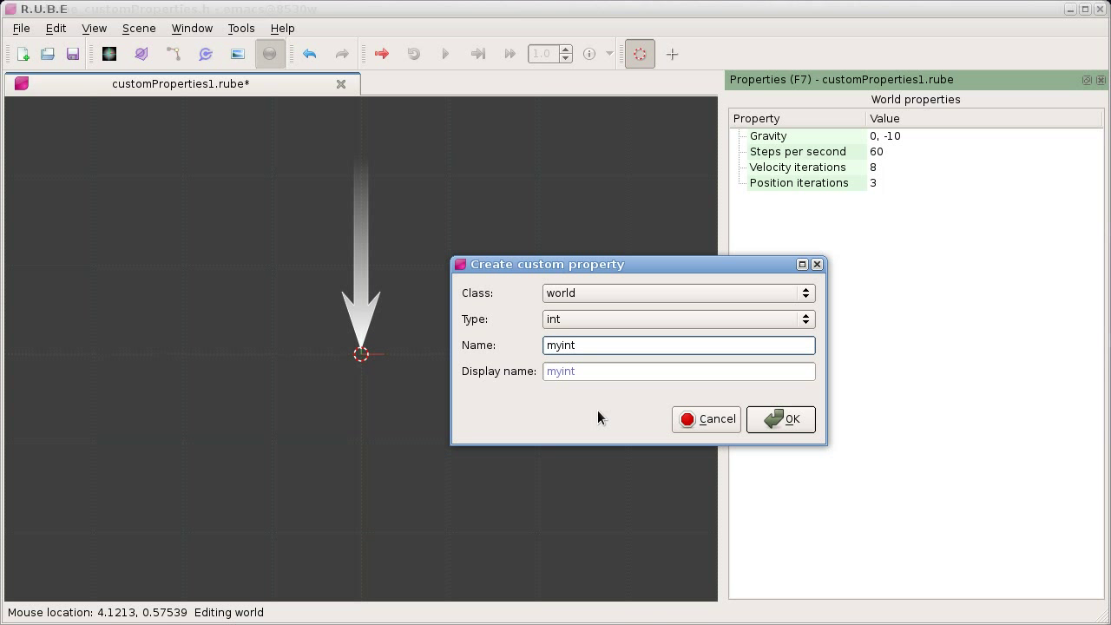
key("Tab")
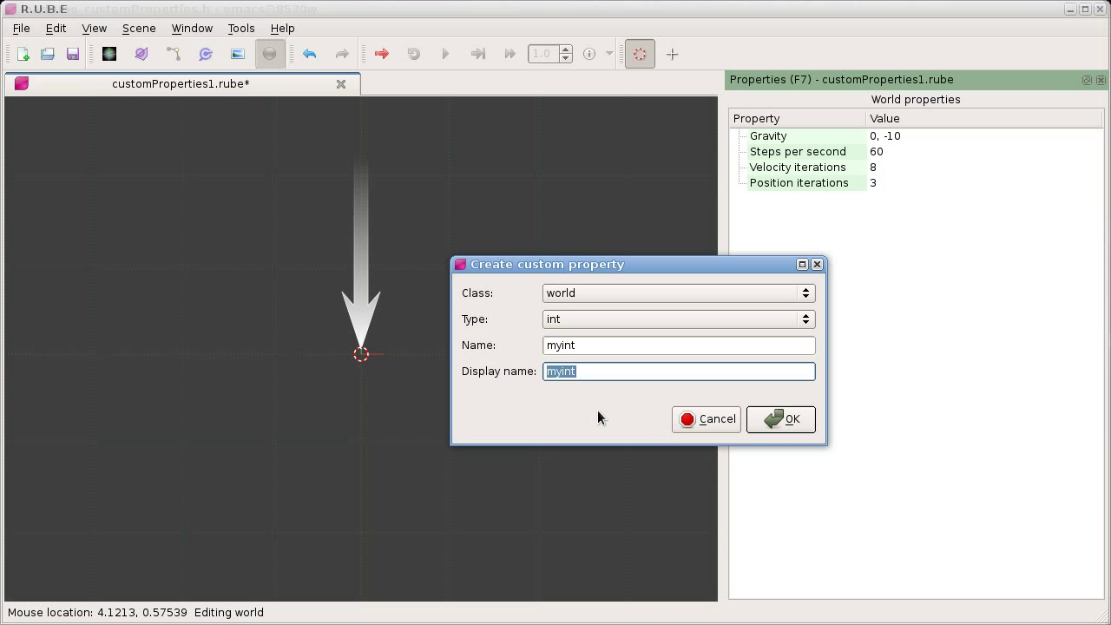
- Correct the display name to 'My nice int'
type("My ()fea#$%46")
key("shift+Home")
key("ctrl+shift+Right")
key("BackSpace")
type("nice int")
- Confirm the myint property and enter 25 as the My nice int value
left_click(781, 420)
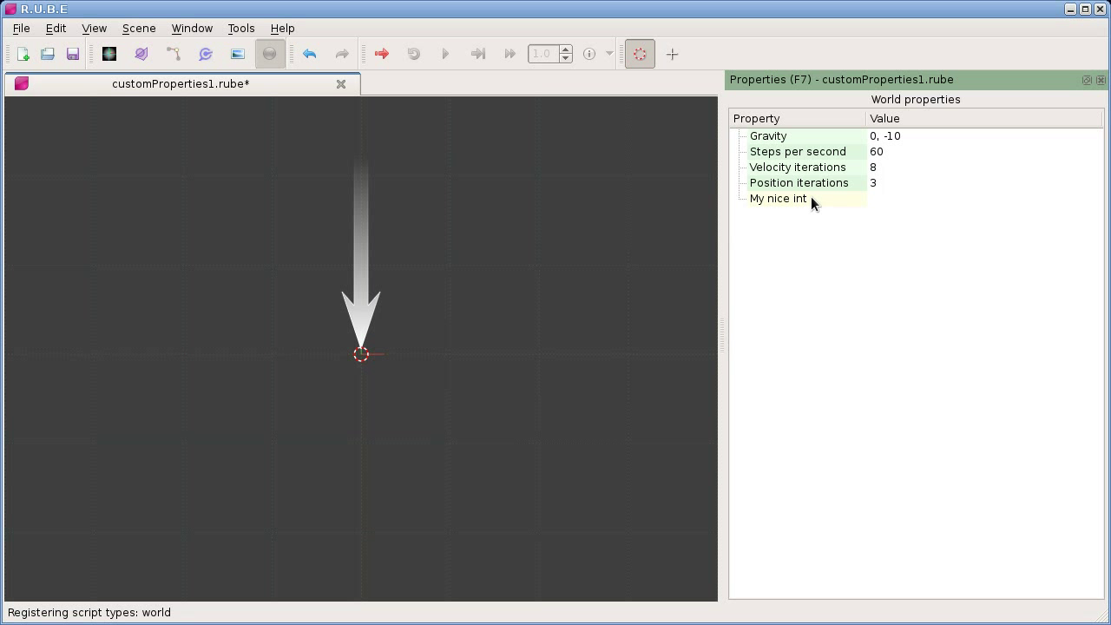
mouse_move(811, 198)
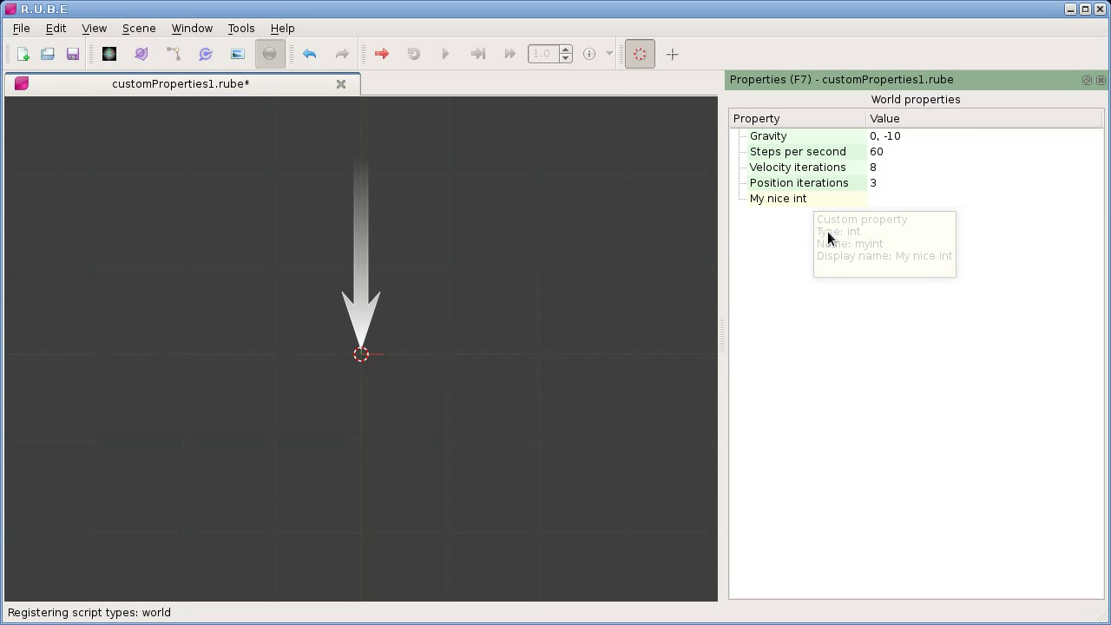
mouse_move(816, 199)
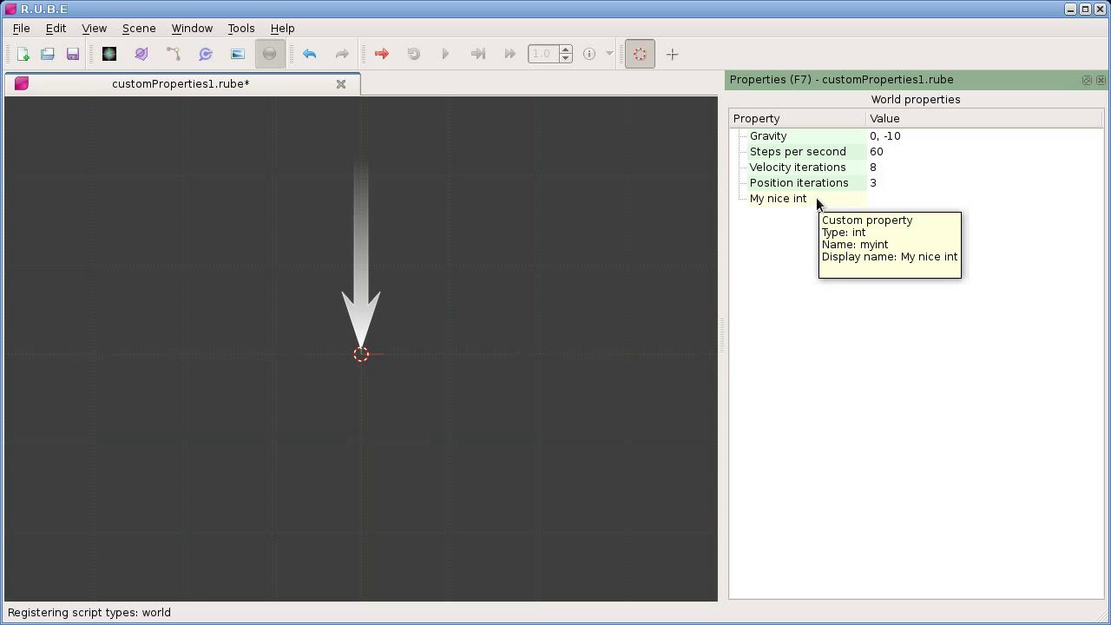
left_click(894, 199)
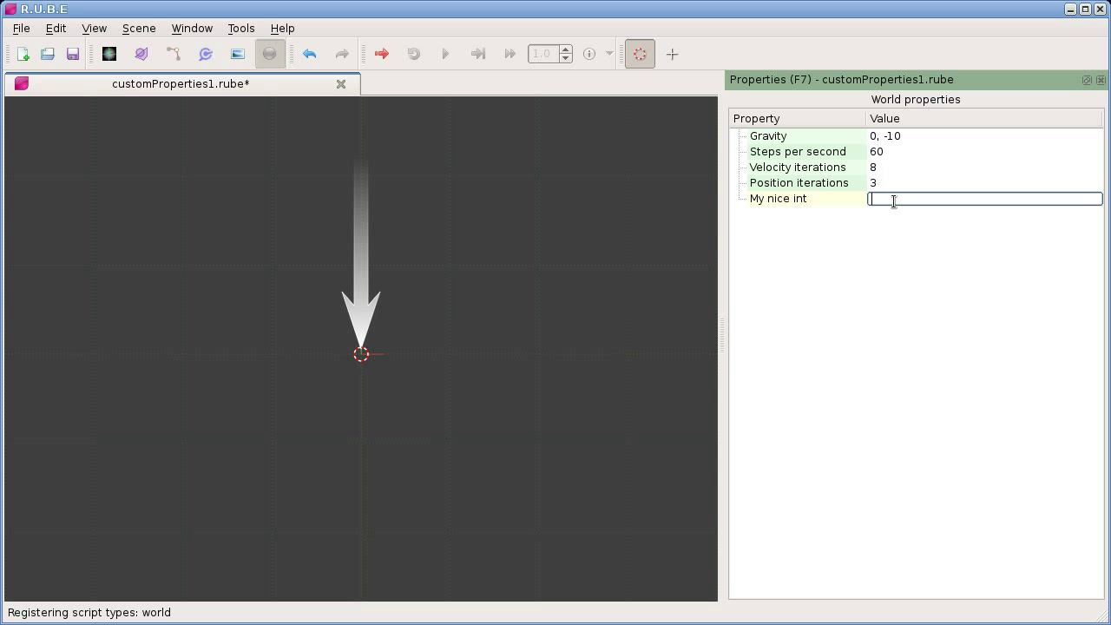
type("25")
key("Return")
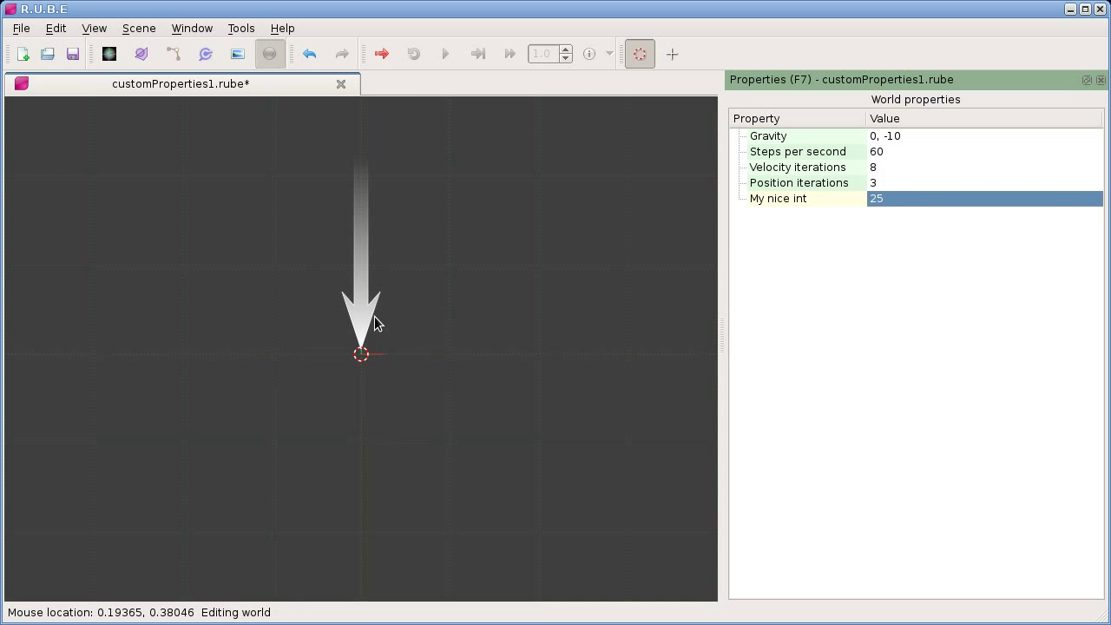
- Create a vec2 world custom property 'myvec' with display name 'My nice vec'
right_click(789, 274)
left_click(880, 286)
left_click_drag(818, 343, 679, 284)
left_click(617, 336)
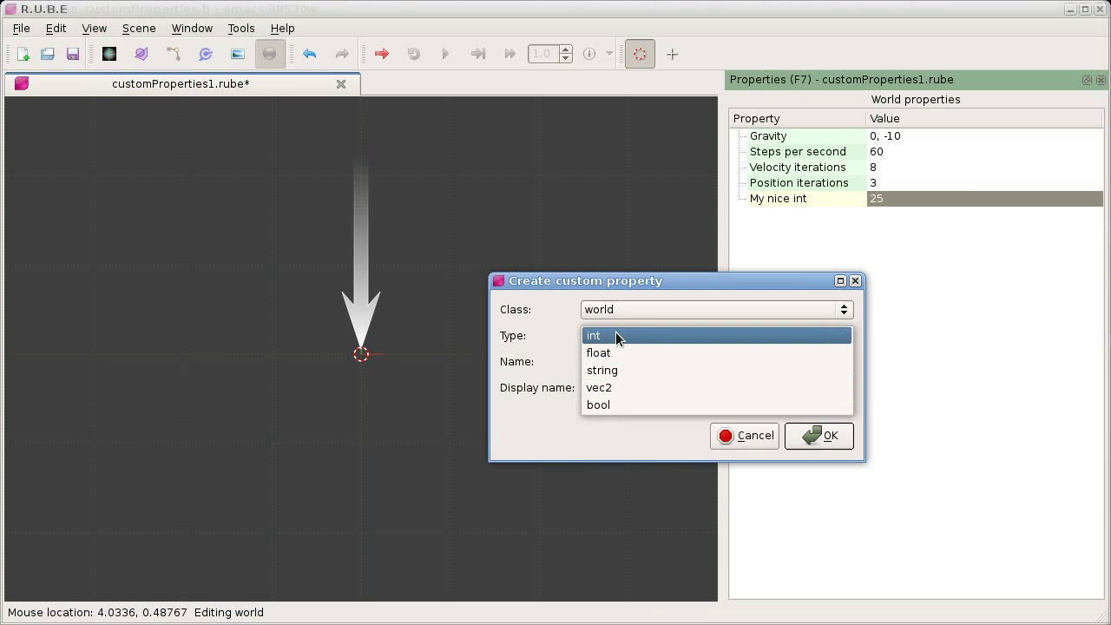
left_click(618, 388)
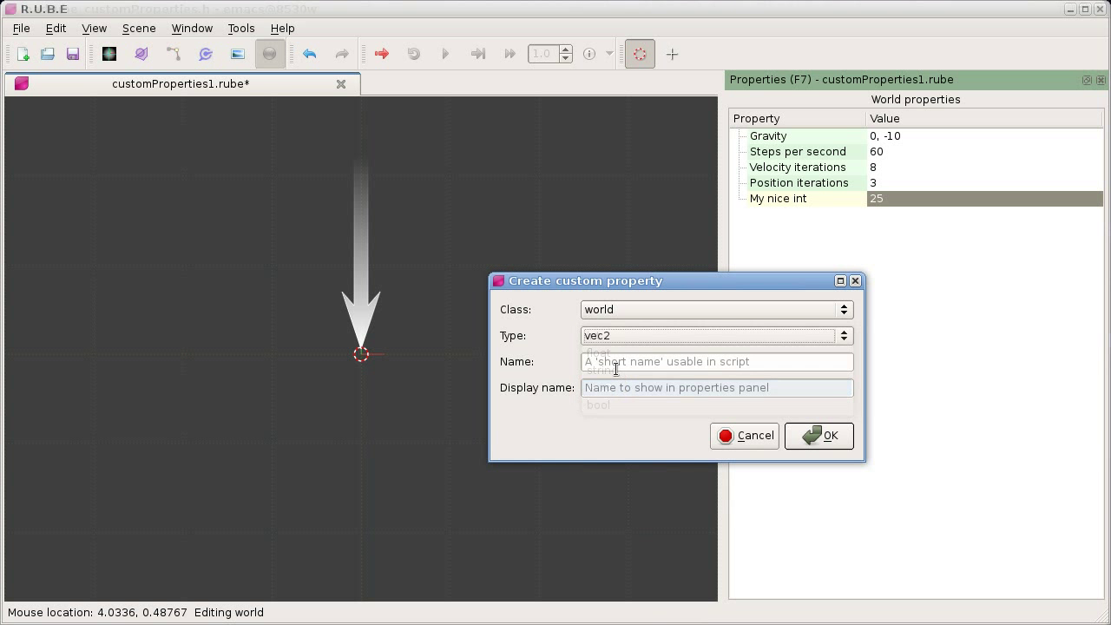
left_click(618, 361)
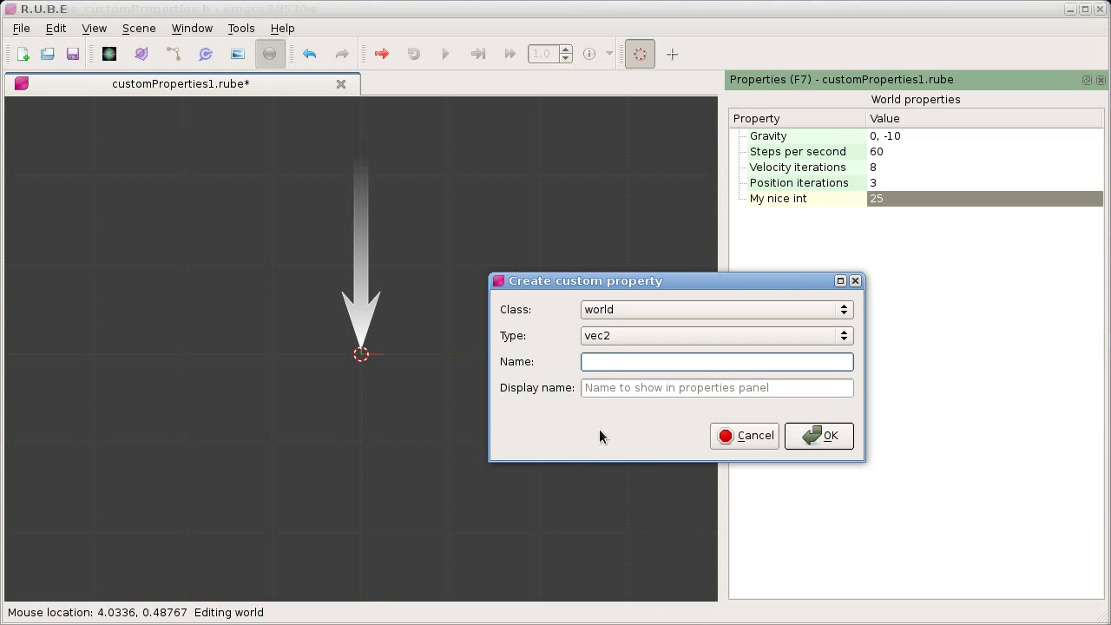
type("myv")
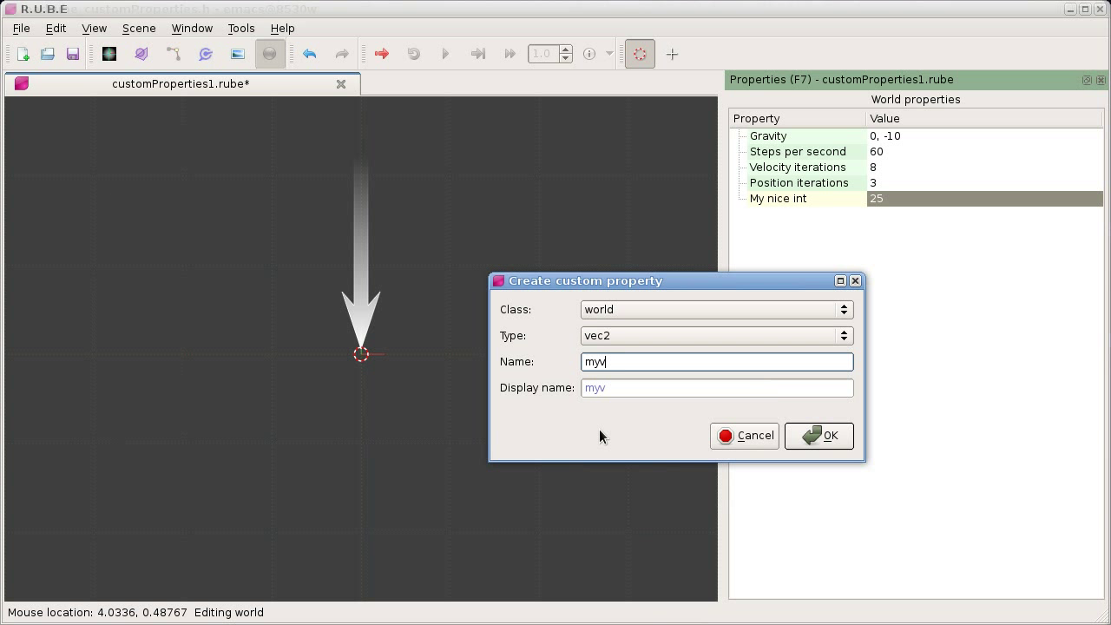
type("ec")
key("Tab")
type("M")
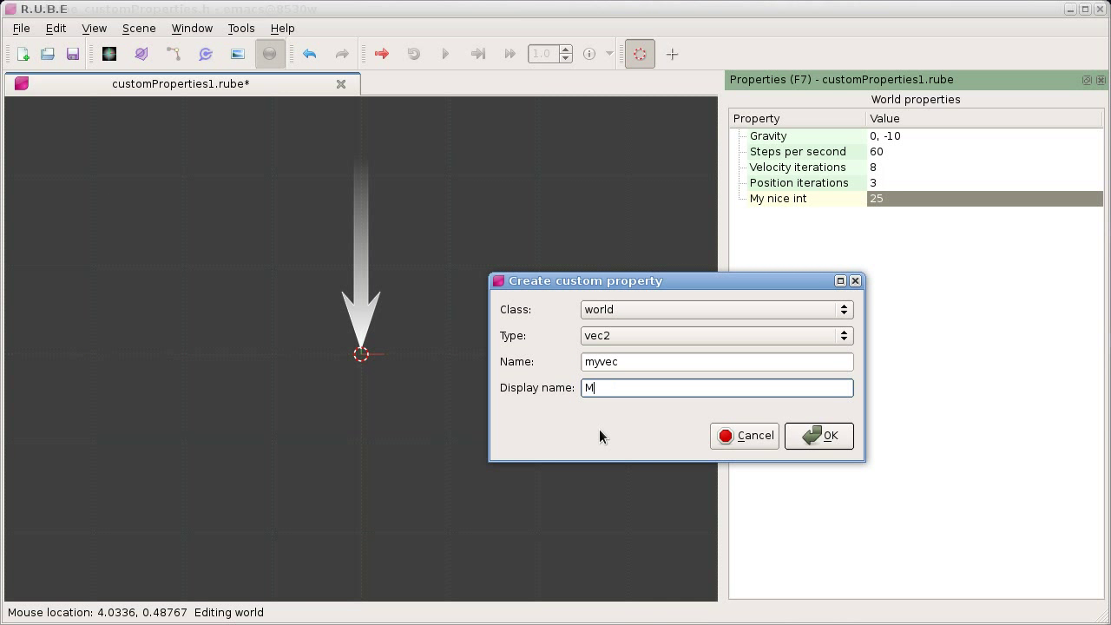
type("y nice vec")
key("Return")
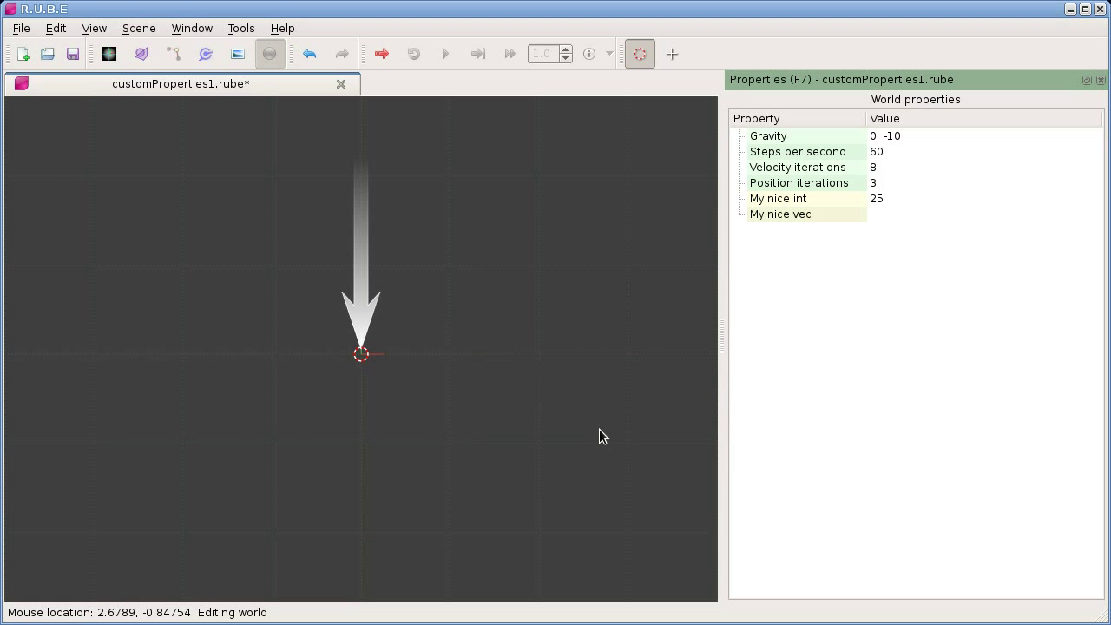
- Set My nice vec to 3, 4 after the invalid entry 'ab' is rejected
left_click(894, 215)
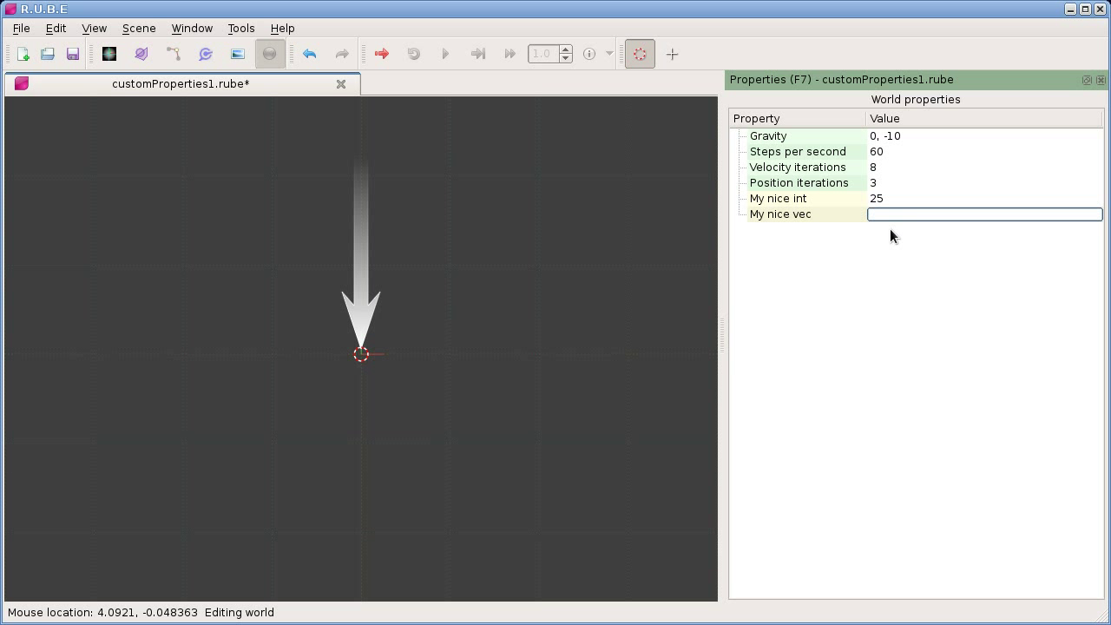
type("ab")
key("Return")
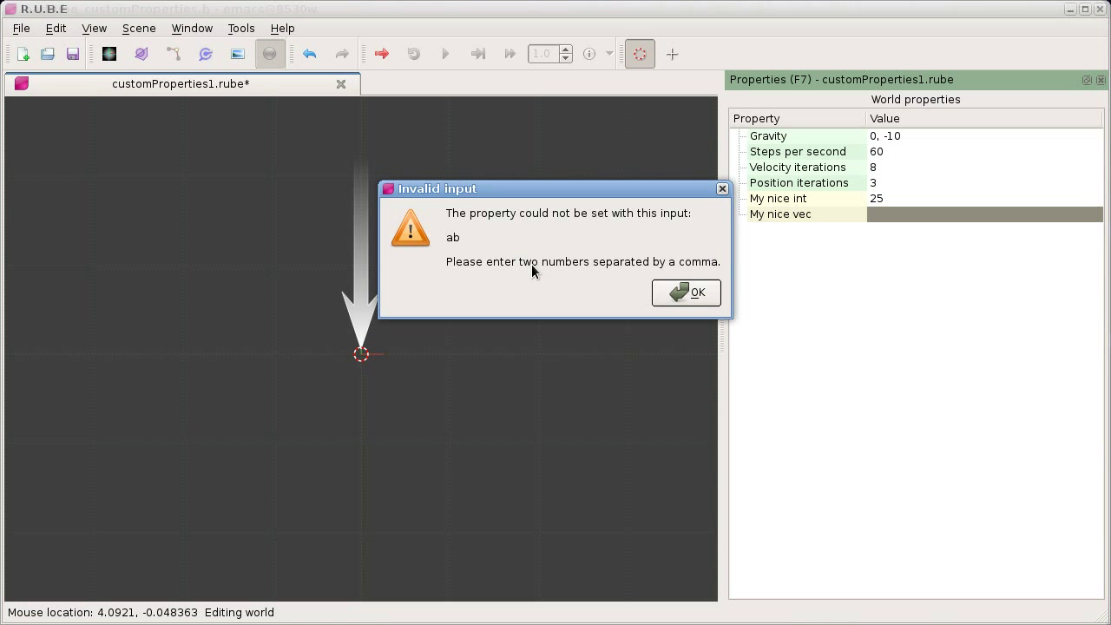
left_click(669, 293)
left_click(873, 215)
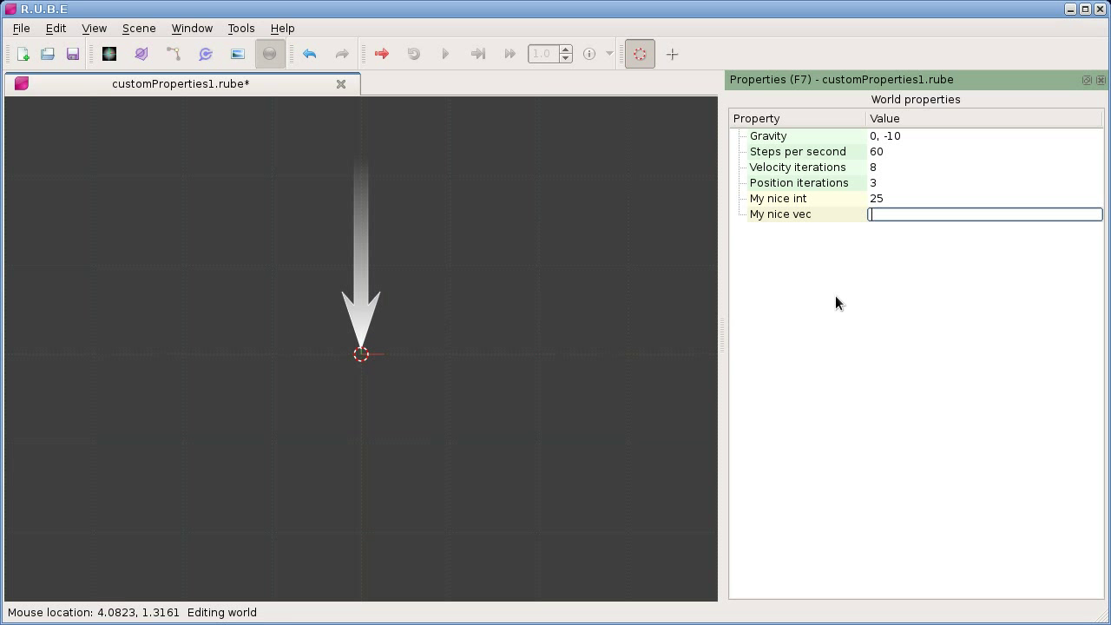
type("3, 4")
key("Return")
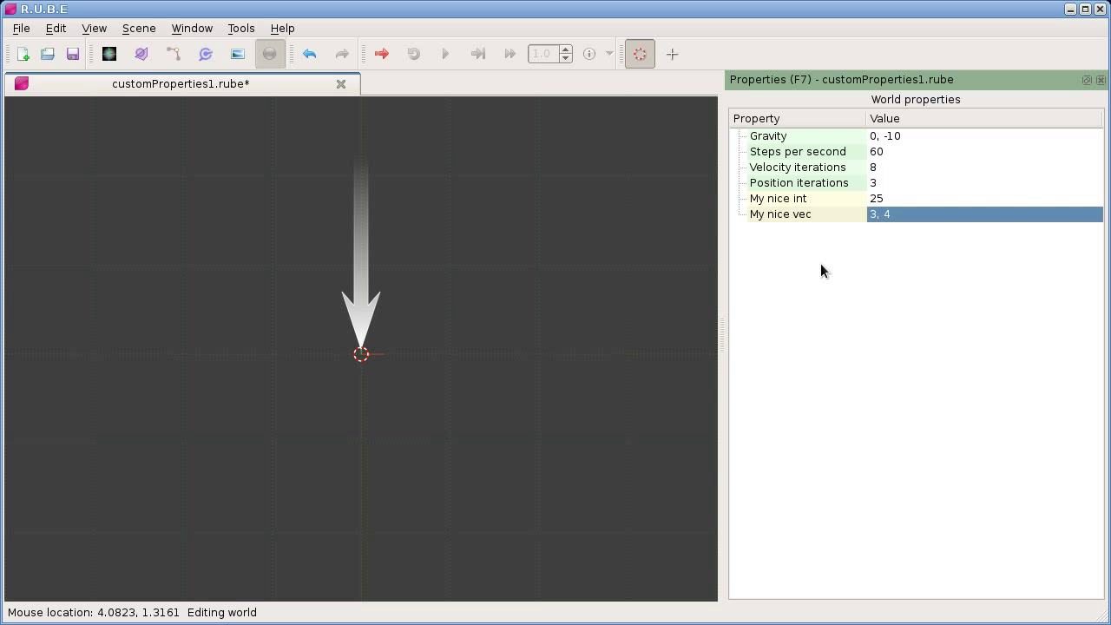
- Leave the property editing unchanged and return to body selection mode
left_click(898, 214)
key("Up")
key("Down")
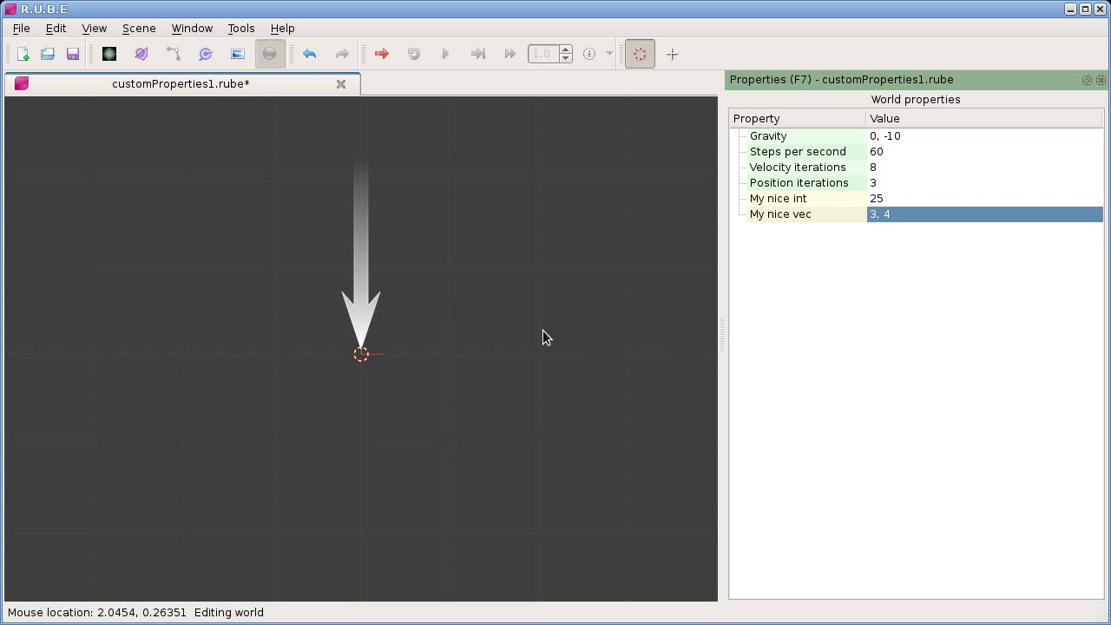
left_click(408, 332)
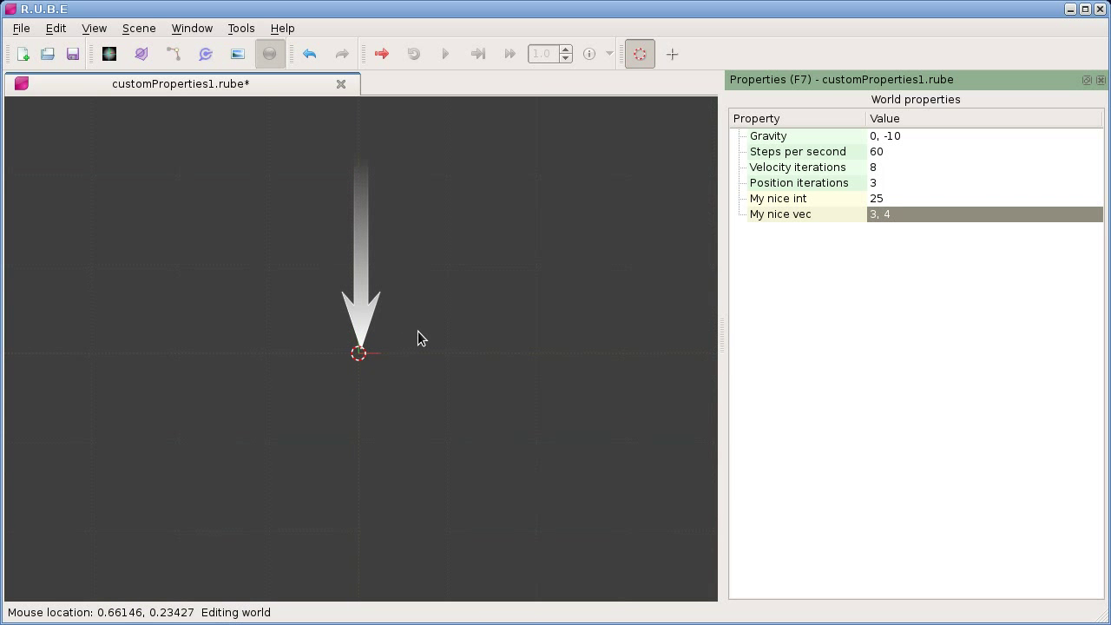
key("Escape")
- Add a body with a circle fixture to the scene and select it
right_click(334, 273)
mouse_move(364, 284)
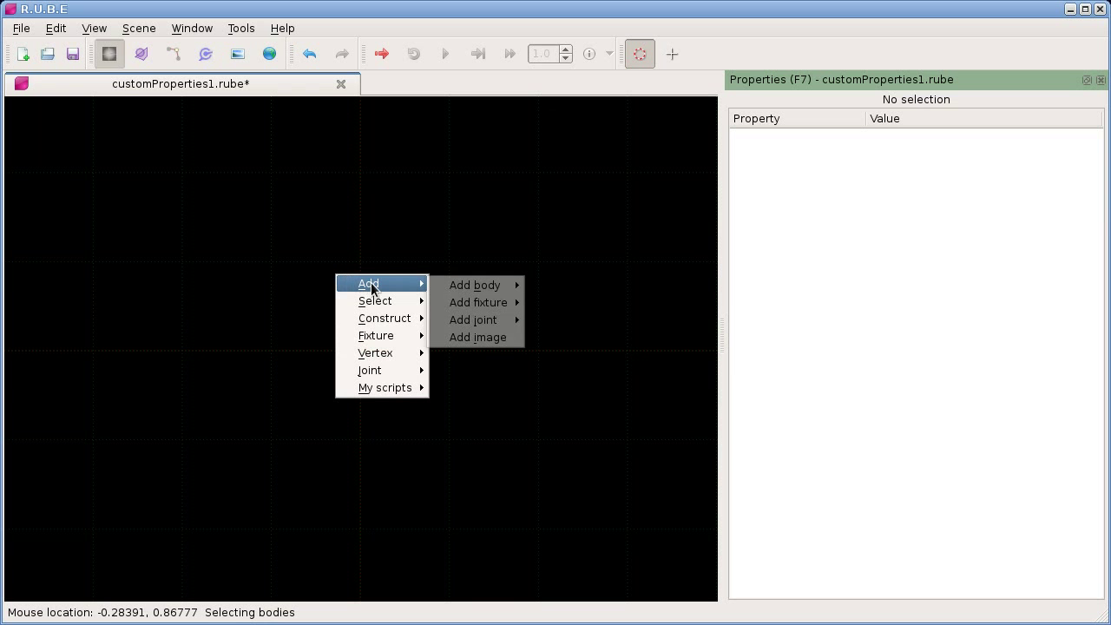
mouse_move(471, 285)
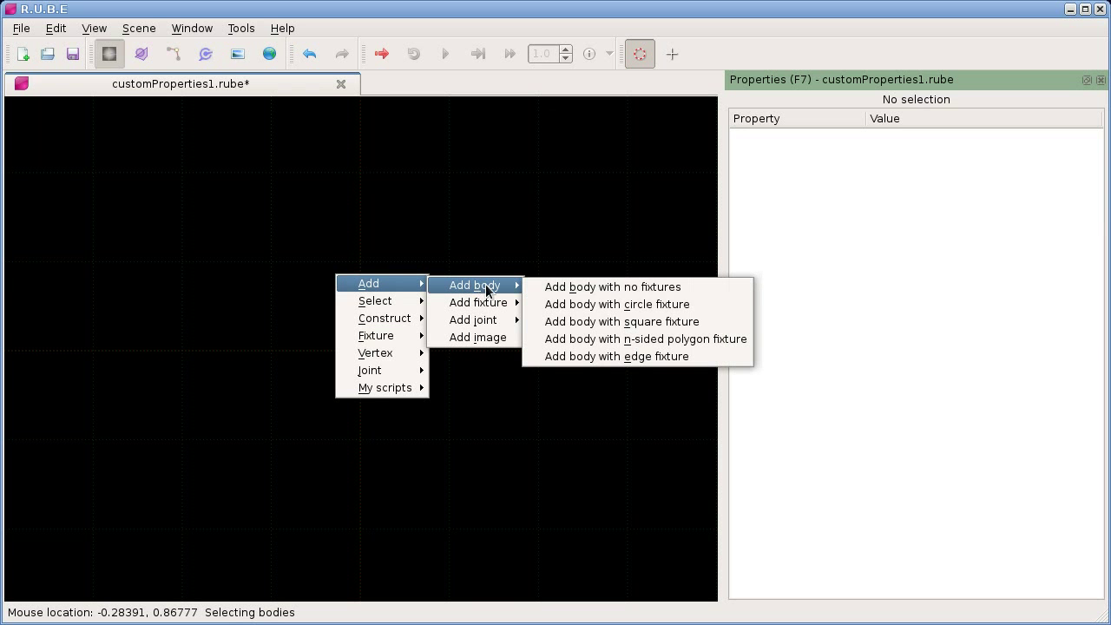
left_click(580, 304)
left_click(362, 352)
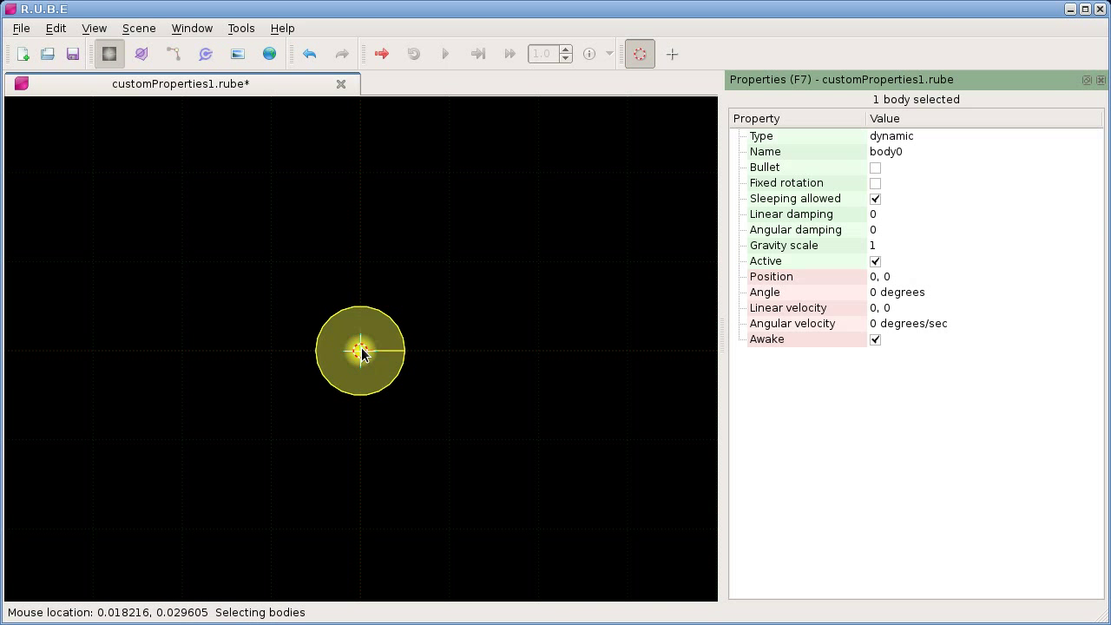
- Create a bool body custom property 'respawn' displayed as 'Should respawn'
right_click(797, 387)
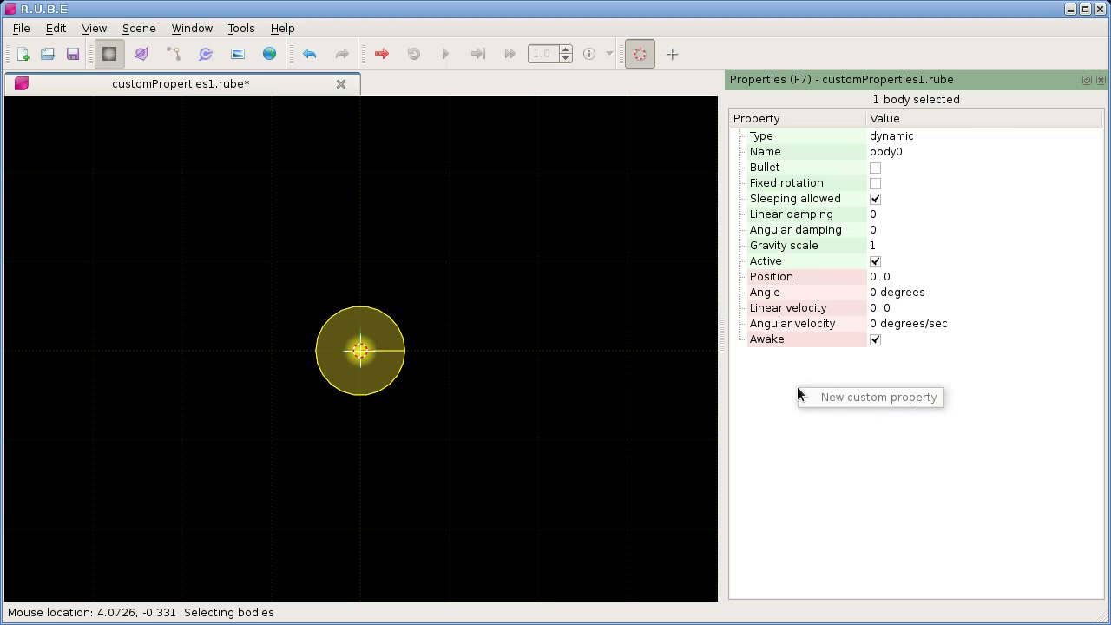
left_click(857, 397)
left_click_drag(788, 341, 538, 375)
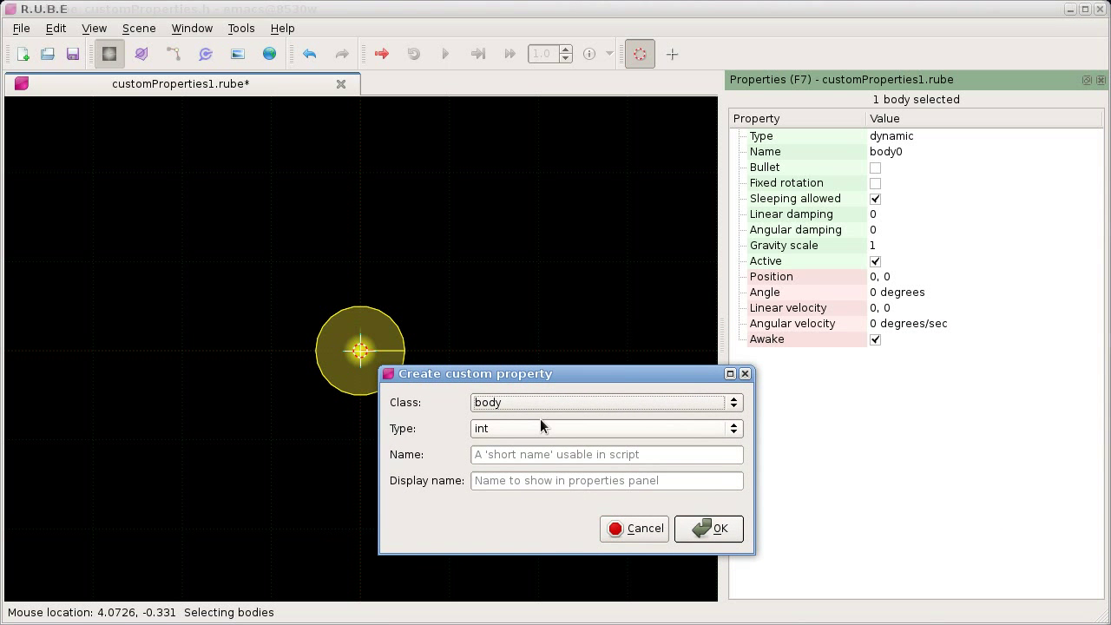
left_click(530, 405)
left_click(524, 403)
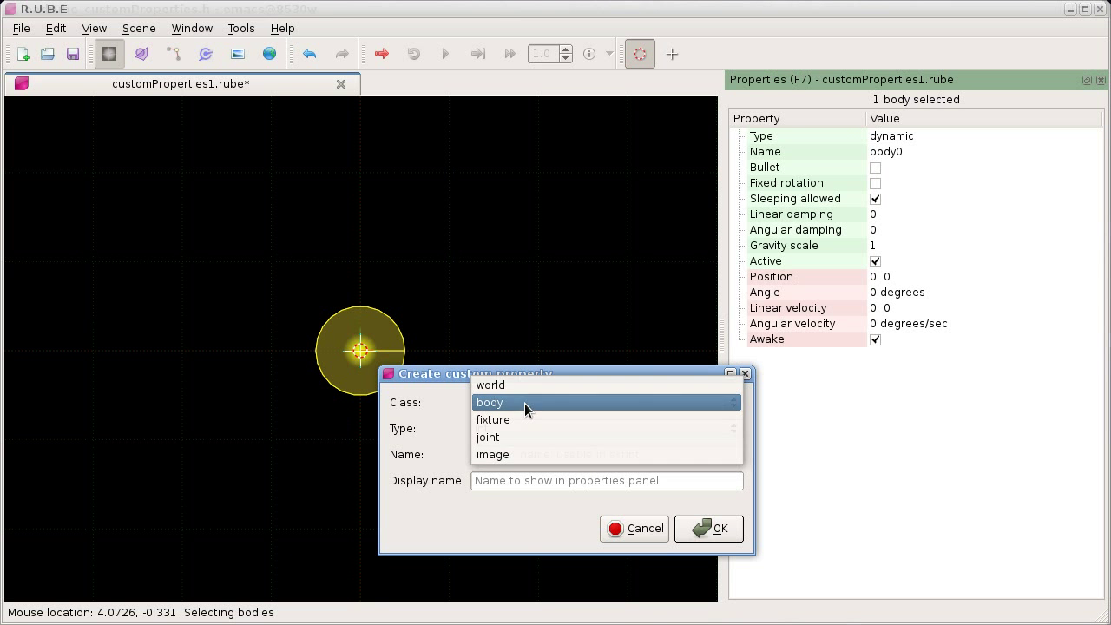
left_click(526, 429)
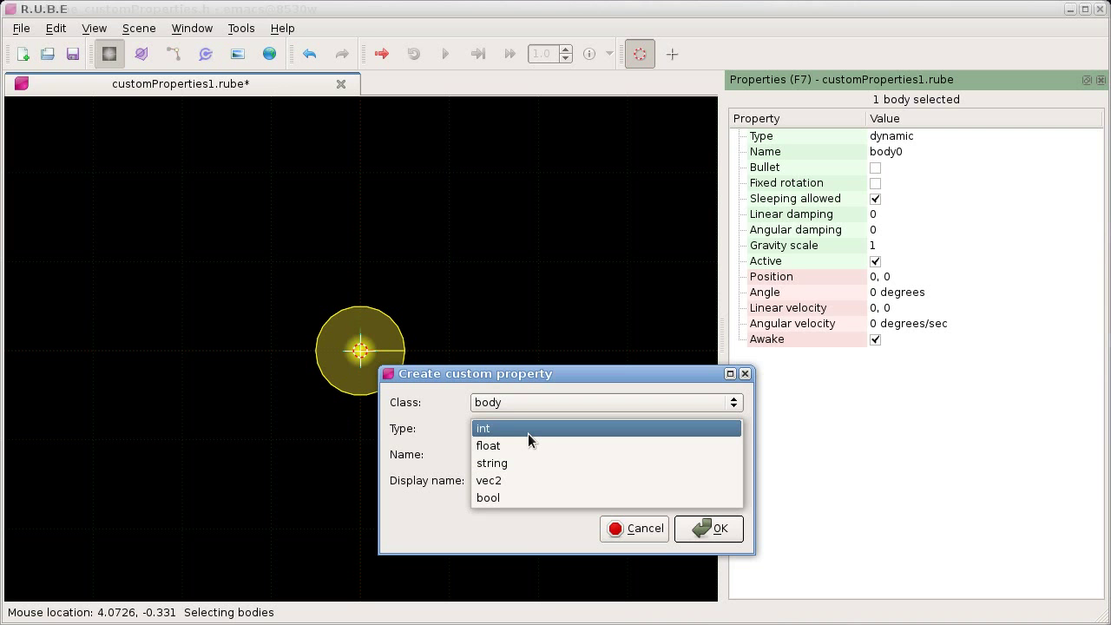
left_click(515, 496)
left_click(521, 457)
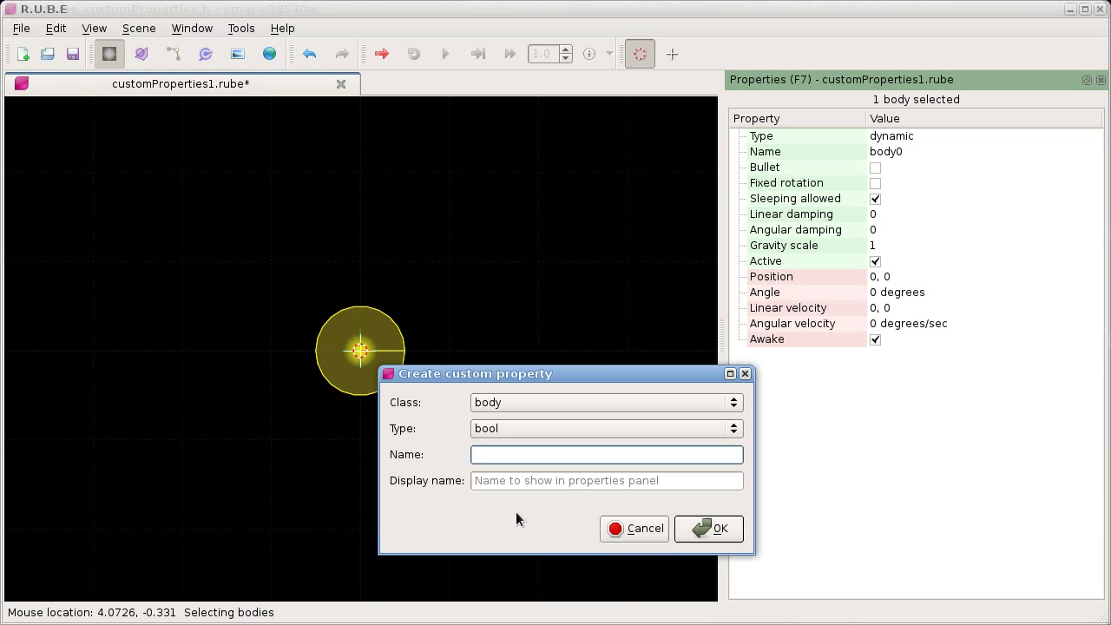
type("re")
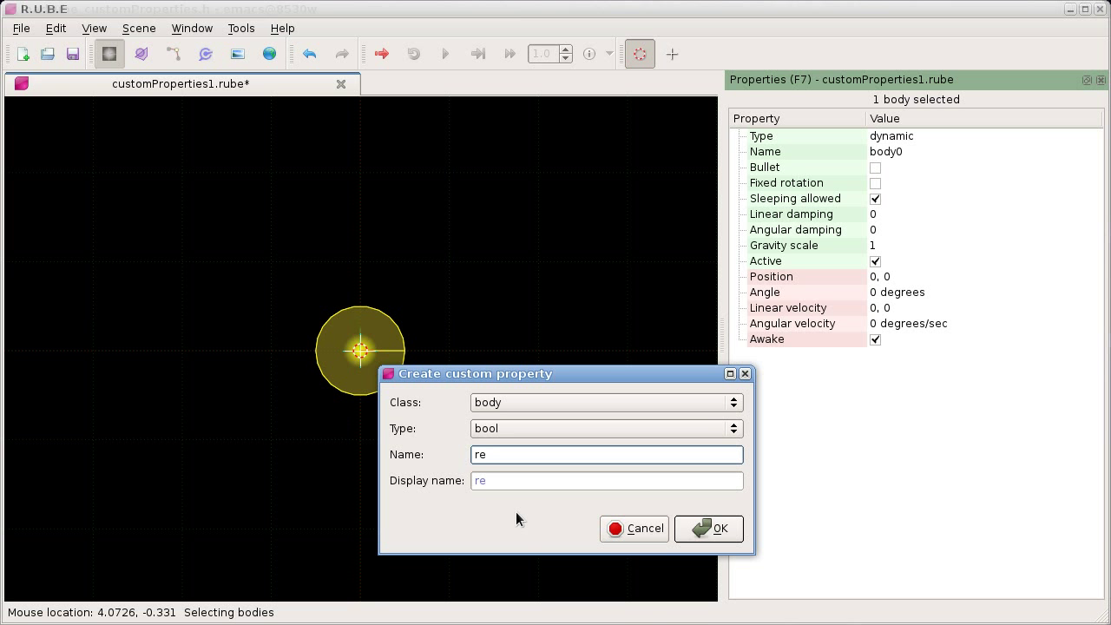
type("spawn")
key("Tab")
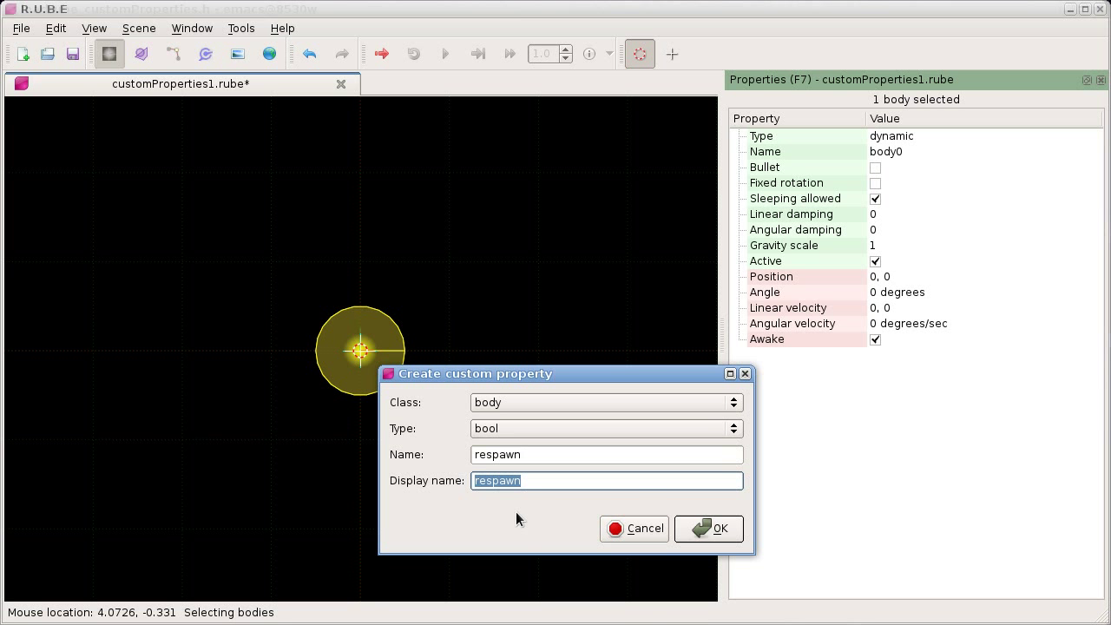
type("Should respawn")
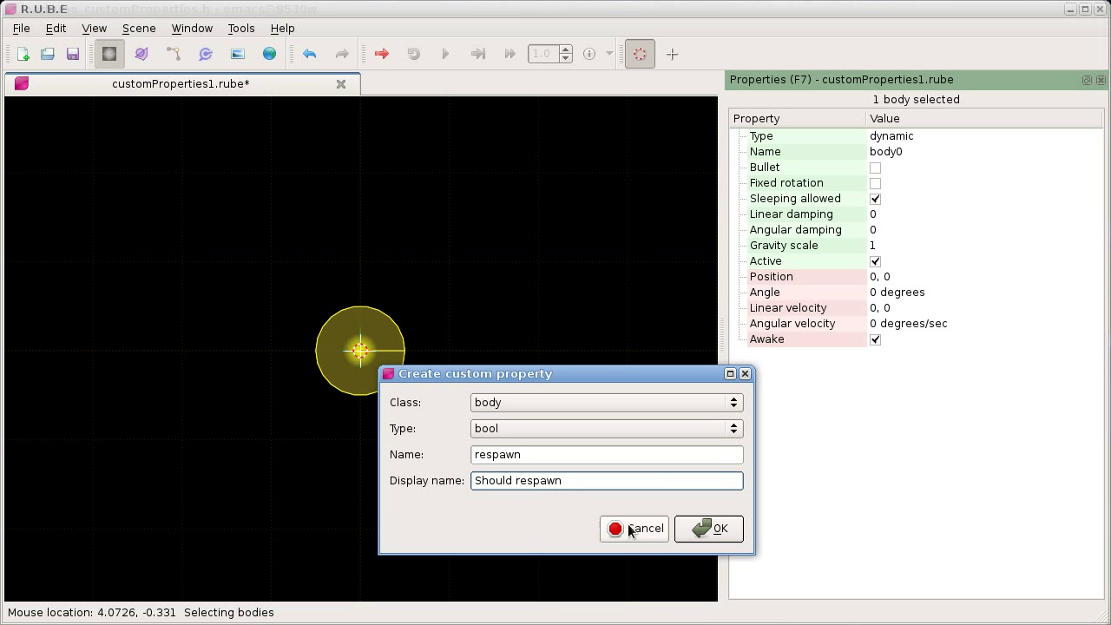
left_click(707, 529)
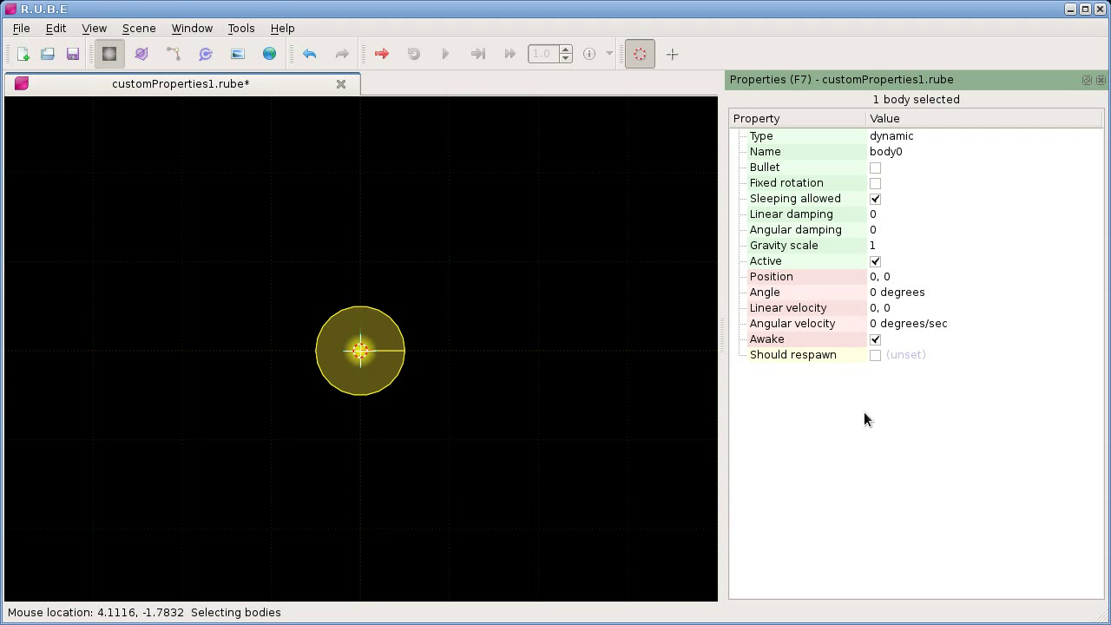
left_click(876, 356)
key("ctrl+z")
key("ctrl+z")
key("ctrl+z")
- In world properties, clear My nice vec then undo to restore 3, 4; return to bodies
left_click(269, 54)
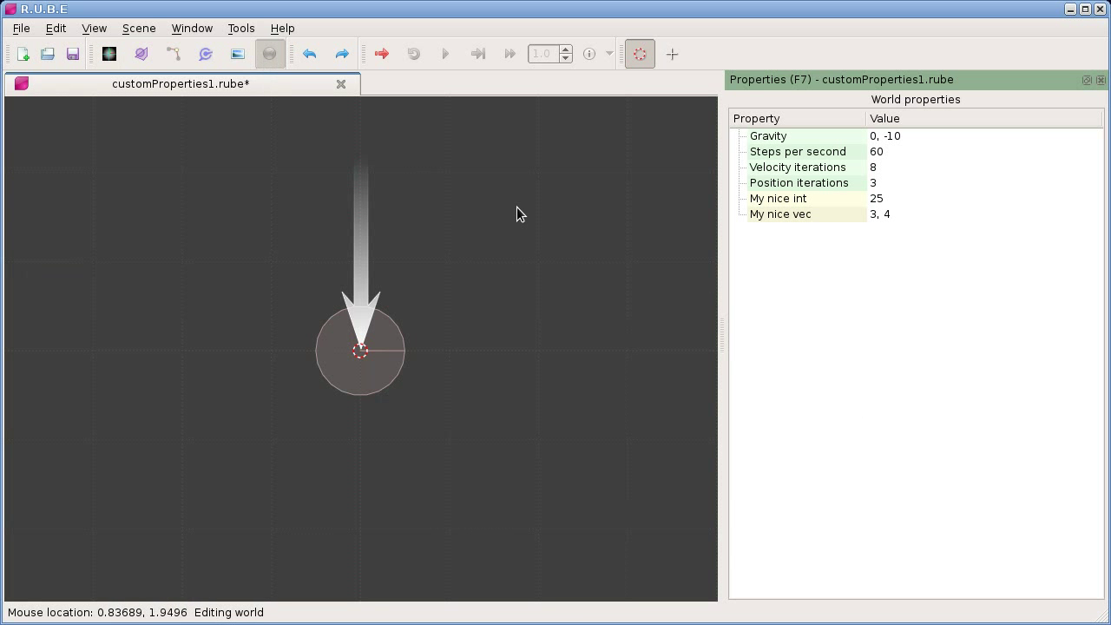
double_click(900, 218)
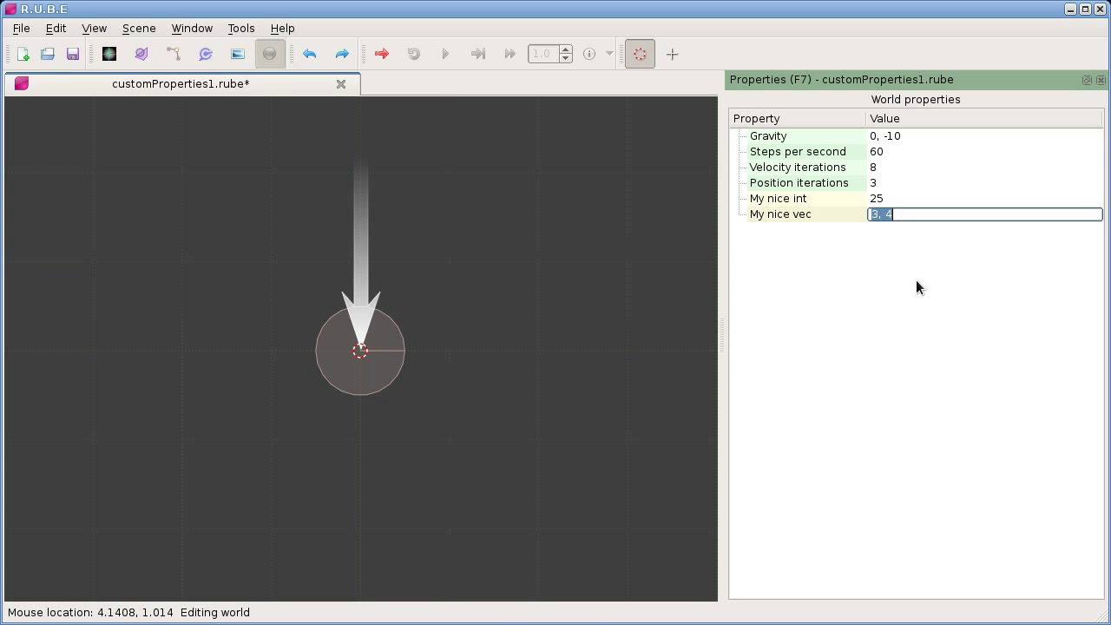
key("BackSpace")
key("Return")
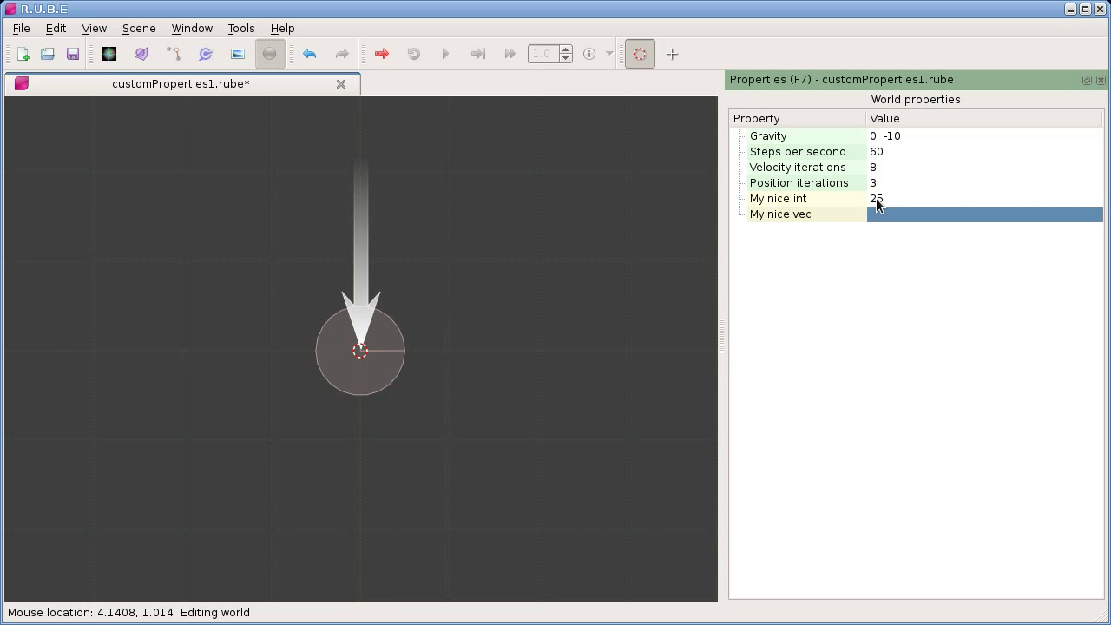
key("ctrl+z")
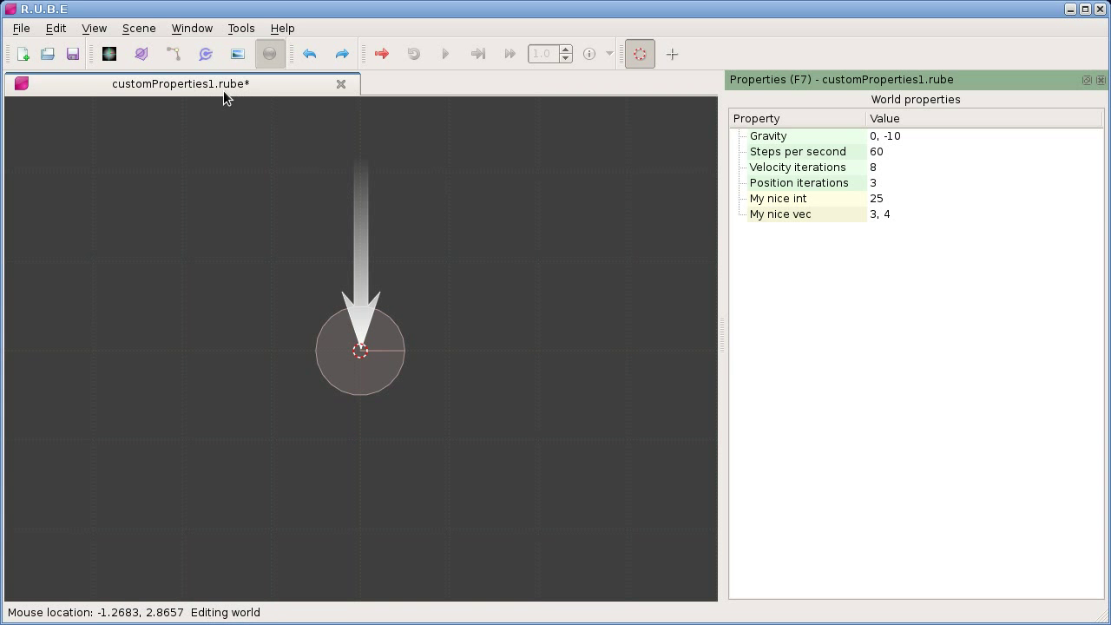
left_click(109, 54)
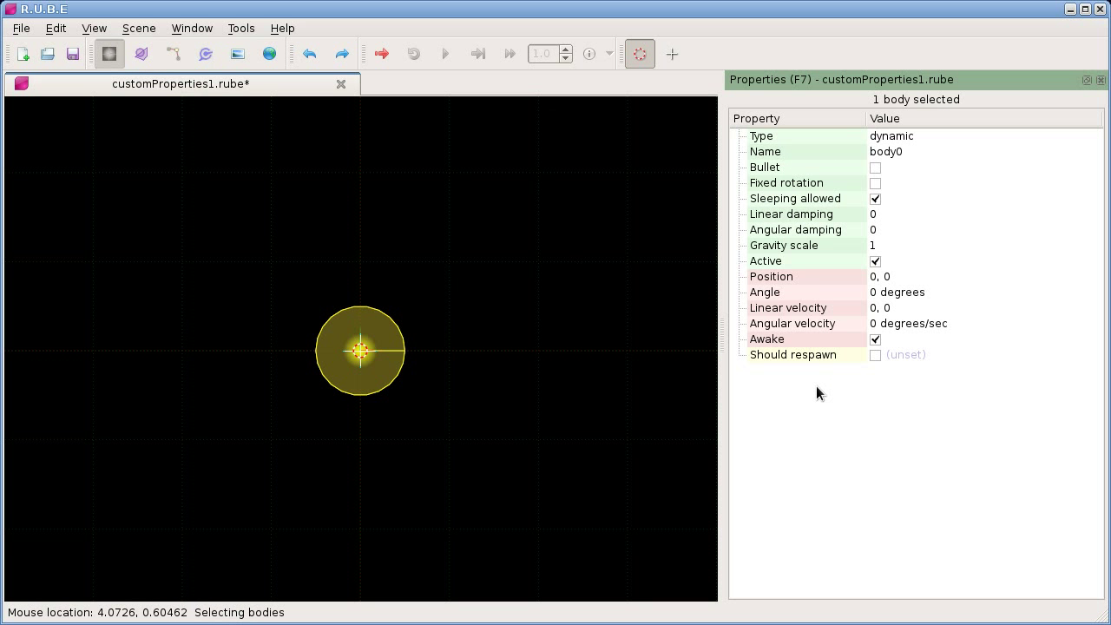
- Tick Should respawn for the circle body body0
left_click(873, 357)
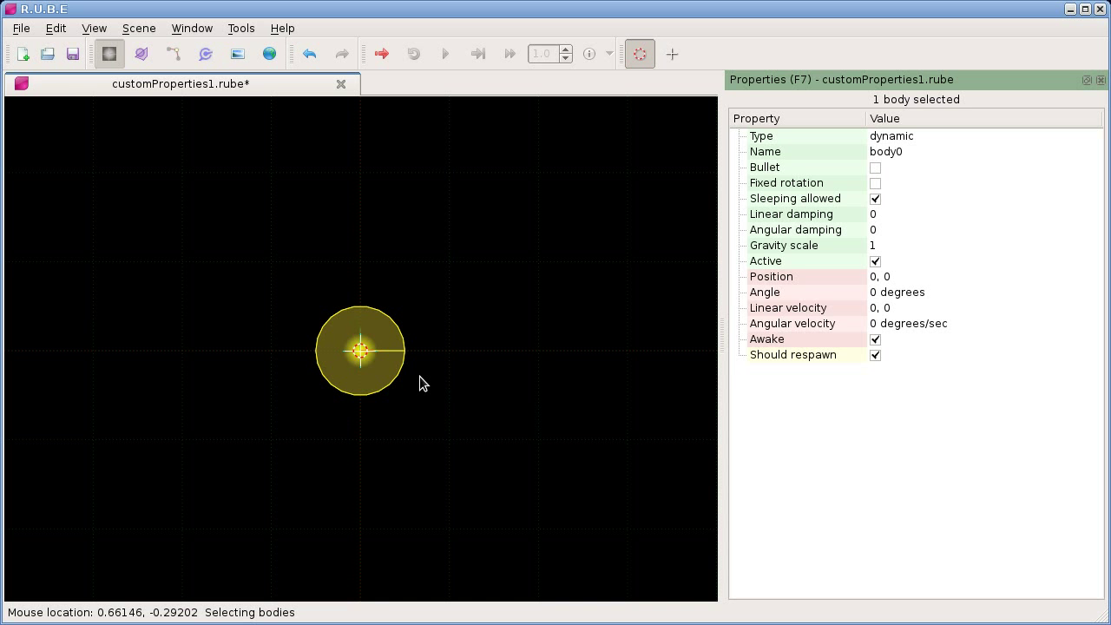
- In fixture selection mode, select the circle's fixture and begin a new custom property
key("f")
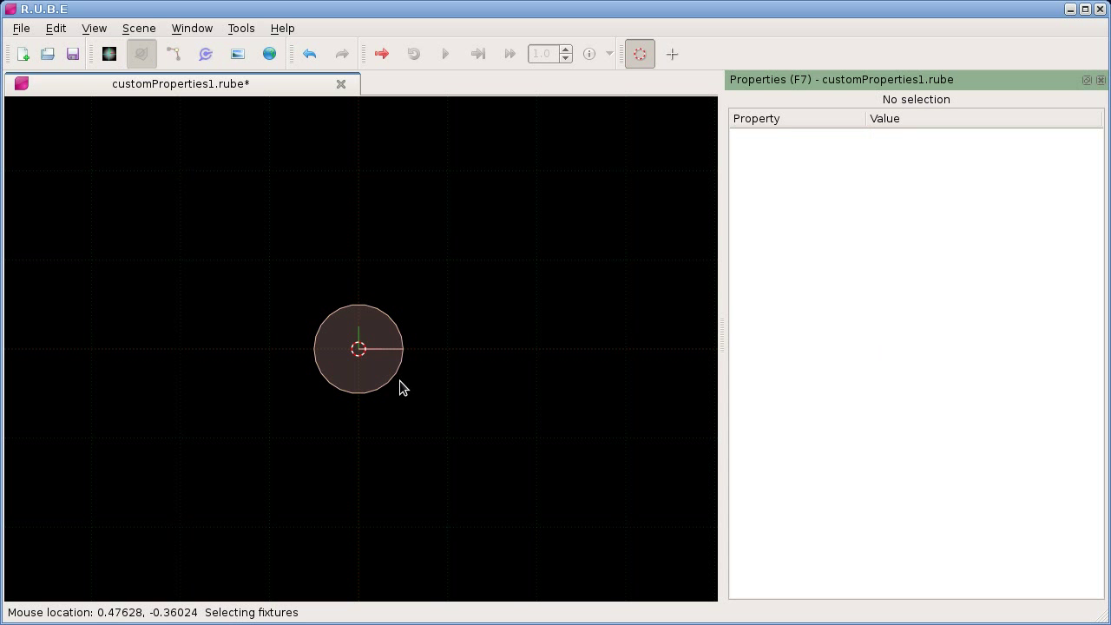
left_click(385, 373)
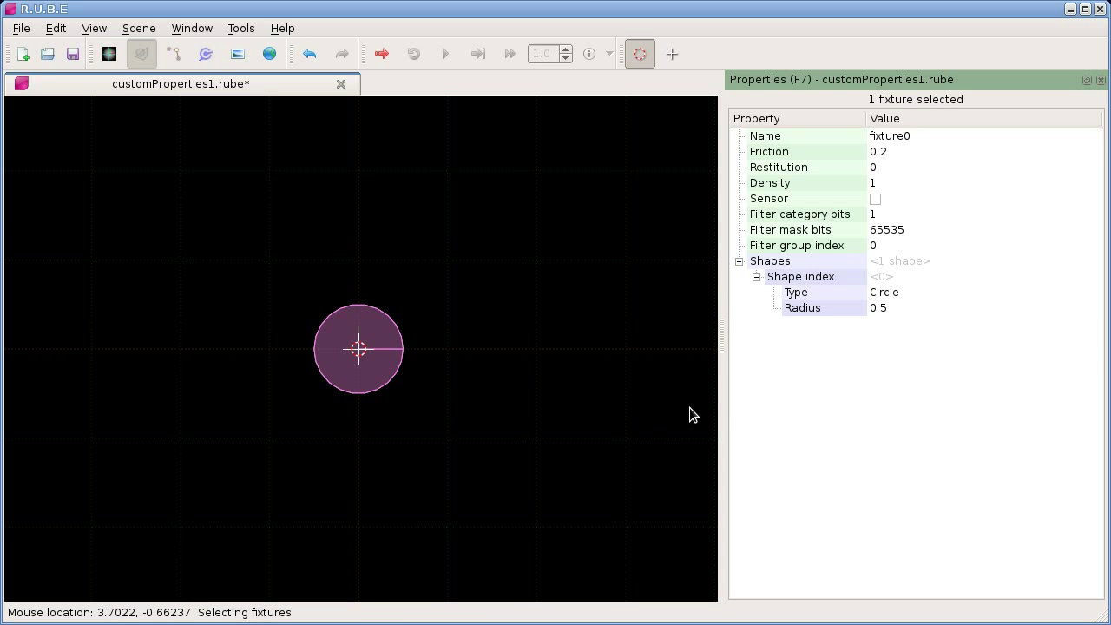
right_click(788, 356)
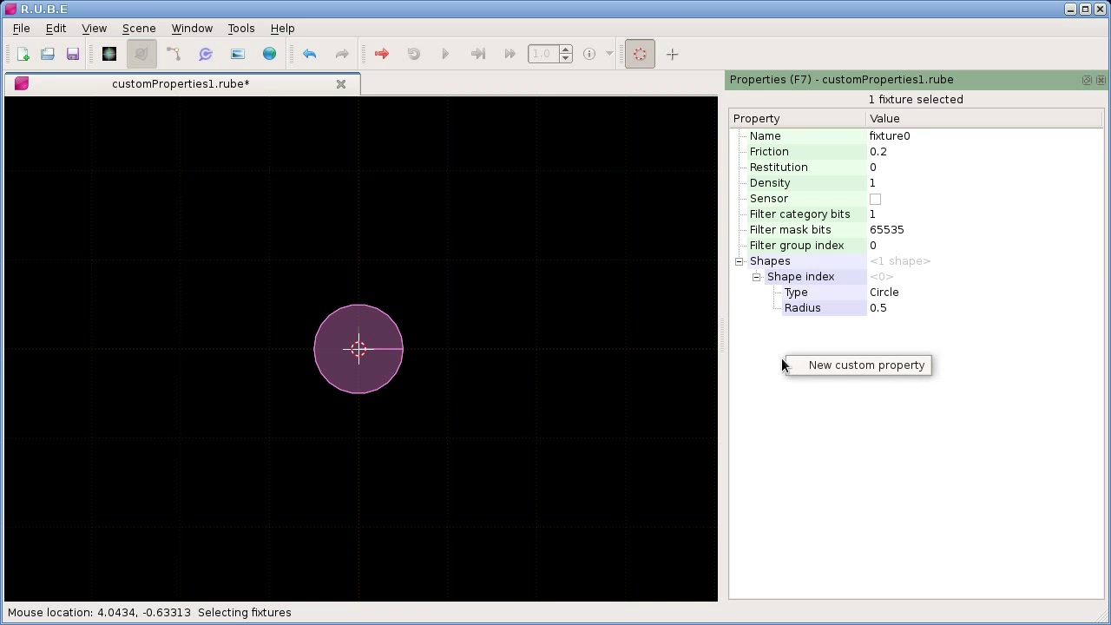
left_click(841, 364)
left_click_drag(749, 344, 622, 367)
- Create a fixture string property 'sound' with display name 'Sound'
left_click(627, 390)
left_click(626, 388)
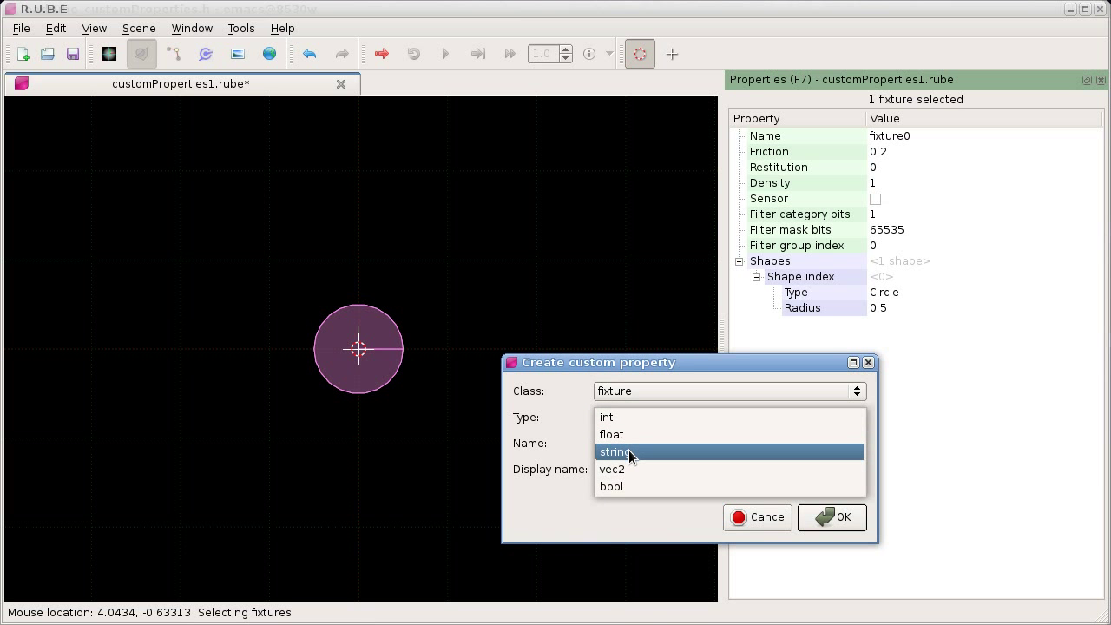
left_click(629, 449)
left_click(641, 443)
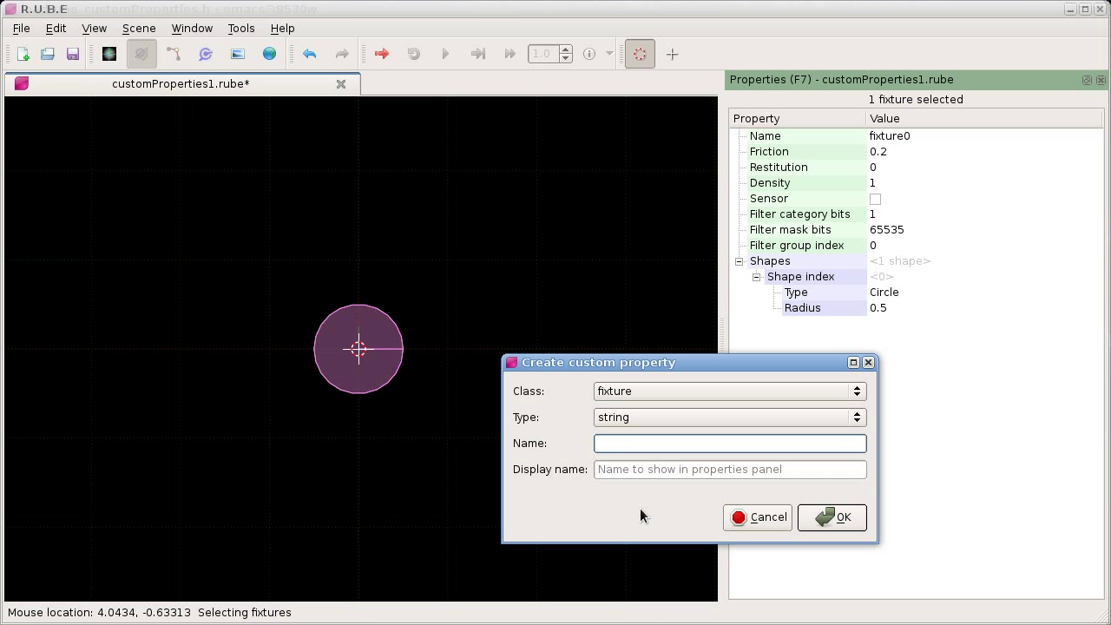
type("sound")
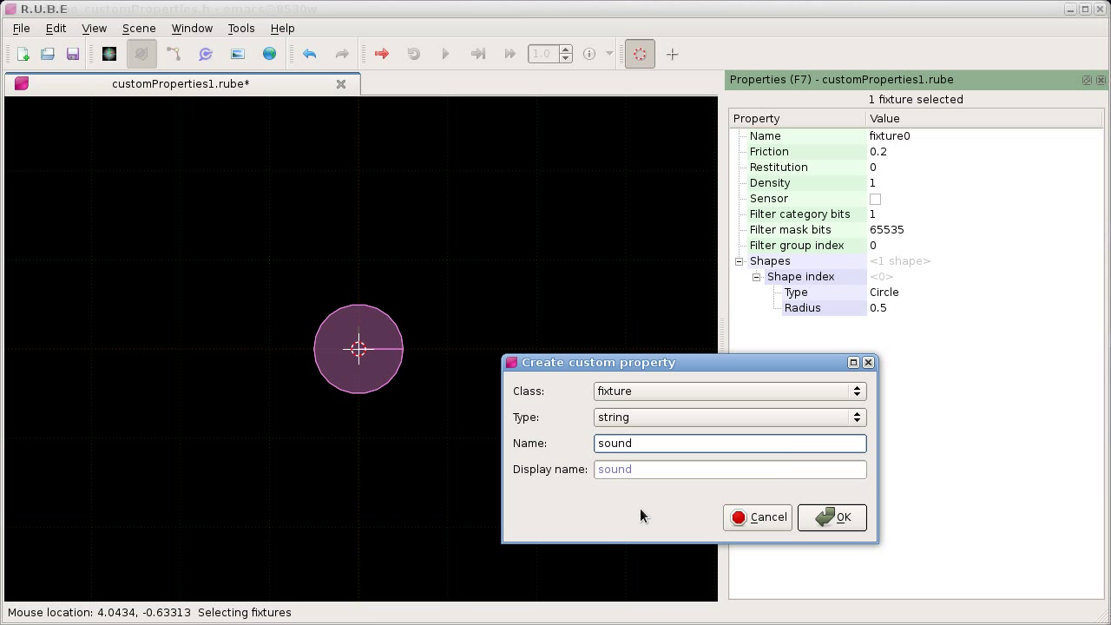
key("Tab")
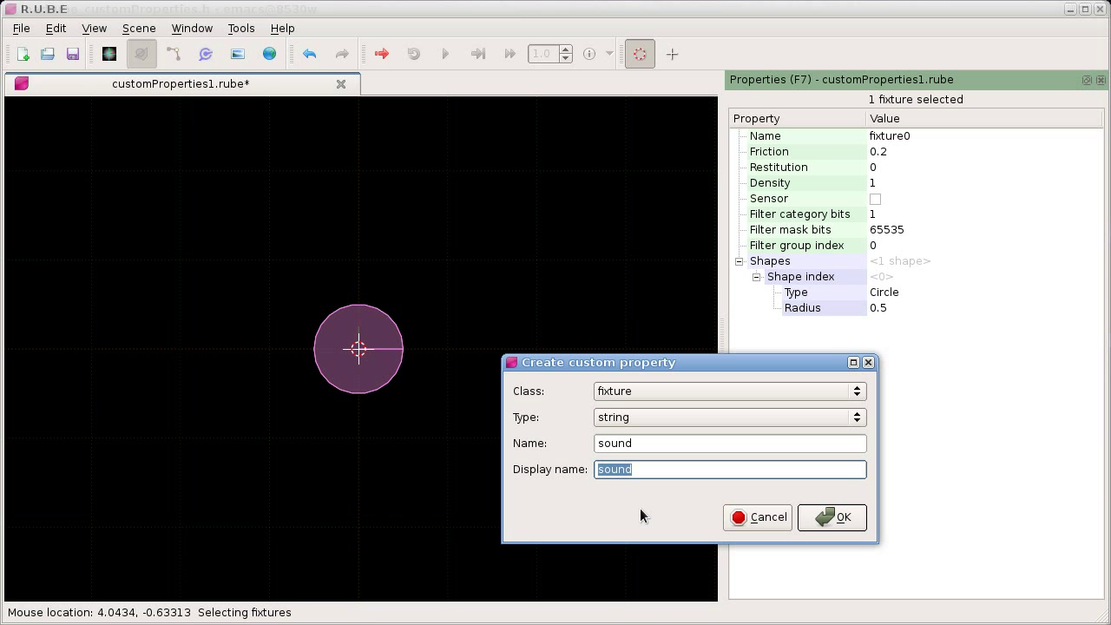
type("jn")
key("BackSpace")
key("BackSpace")
type("Sound")
key("Return")
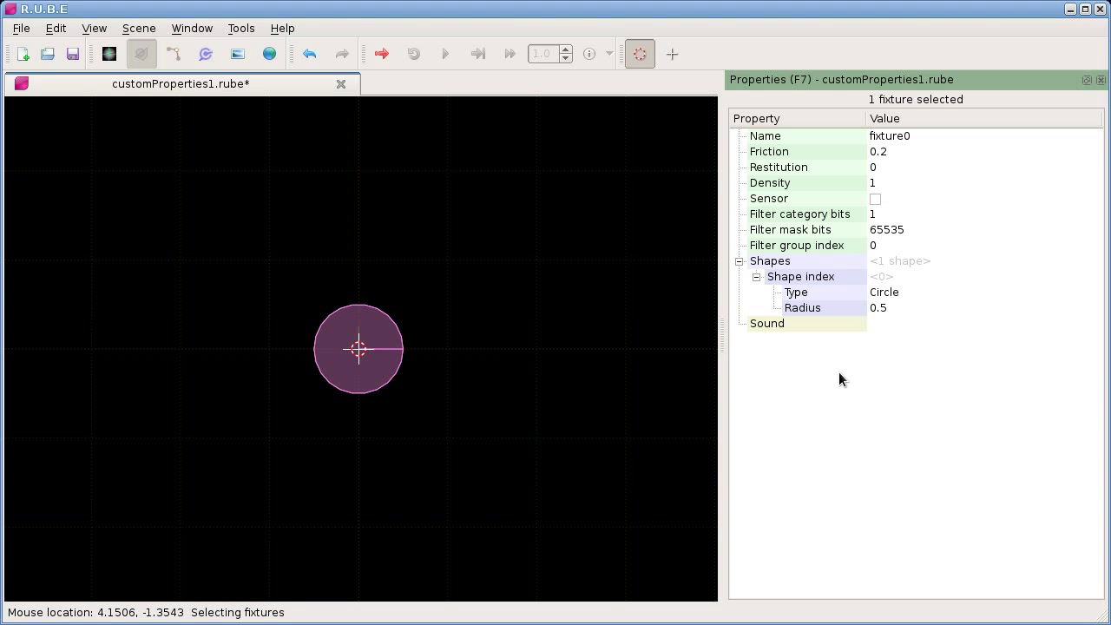
- Set fixture0's Sound value to 'jingle' and switch to body selection mode
left_click(884, 324)
type("jingle")
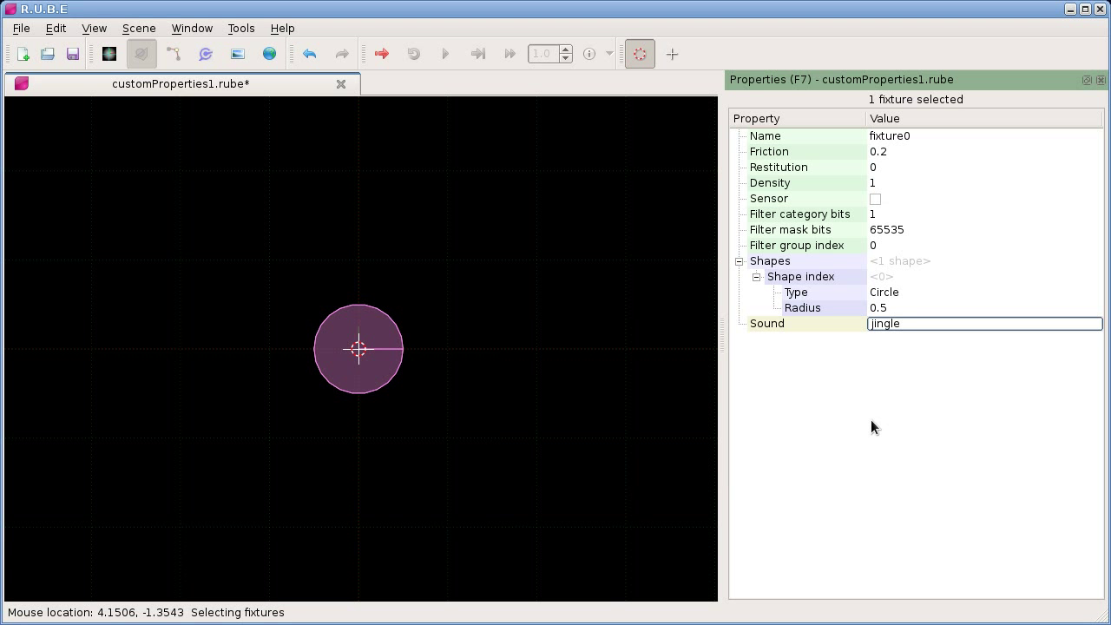
key("Return")
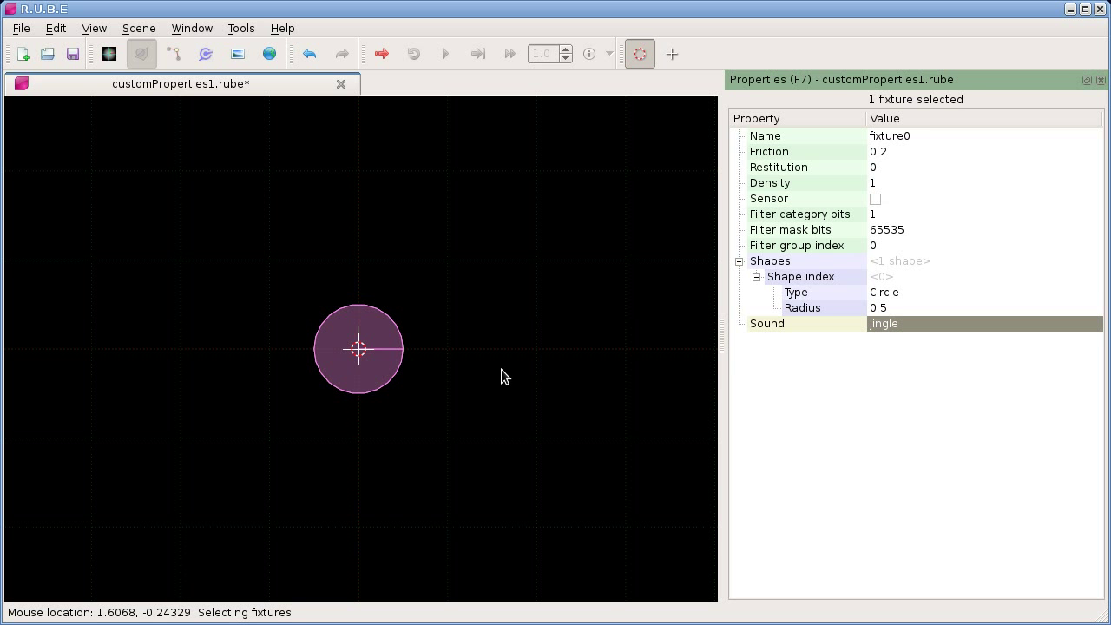
key("b")
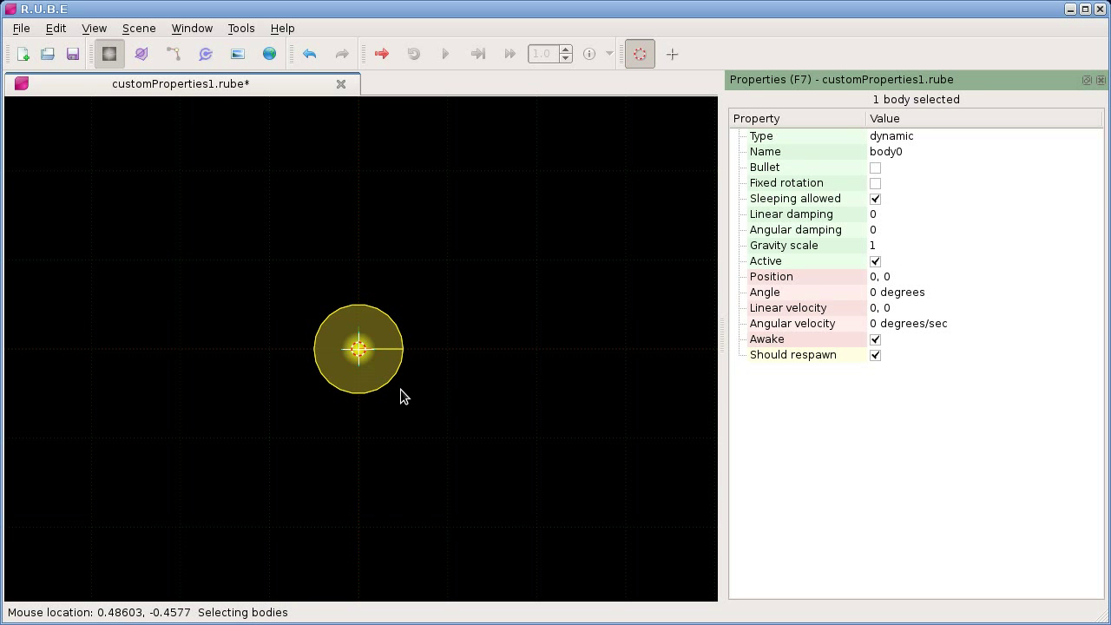
- Duplicate the ball body and place the copy up-right at 0.931726, 0.632521
key("t")
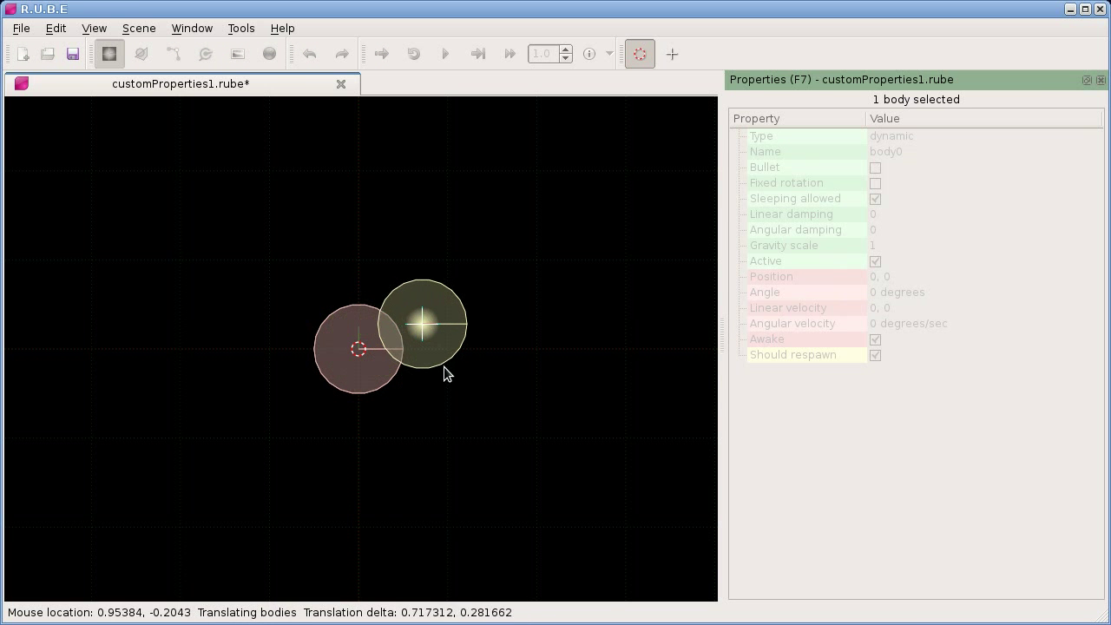
left_click(463, 337)
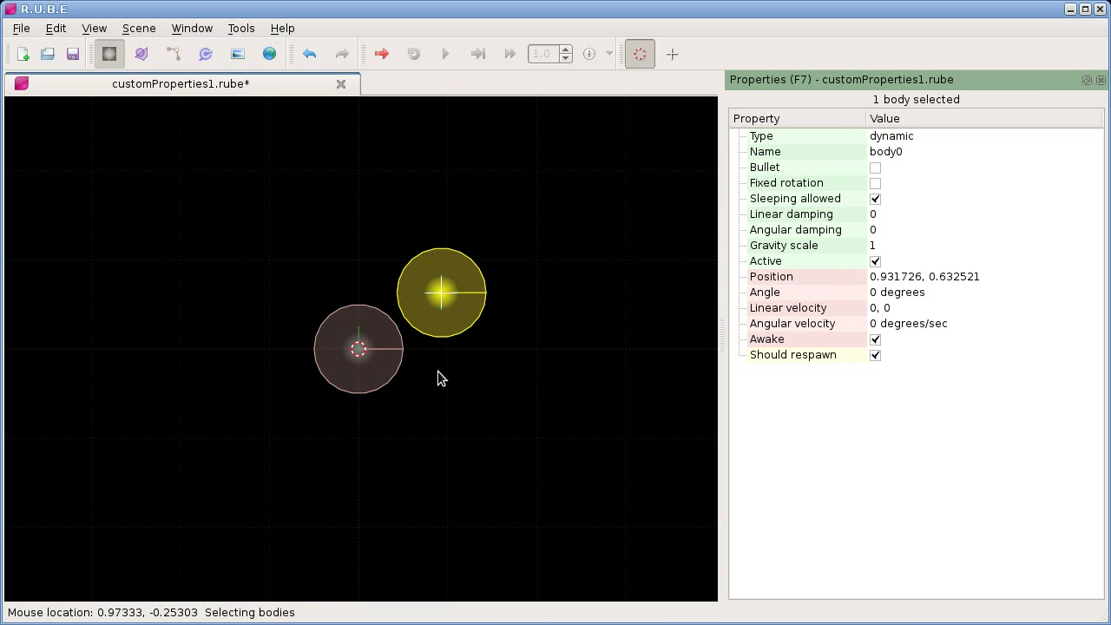
left_click(359, 354)
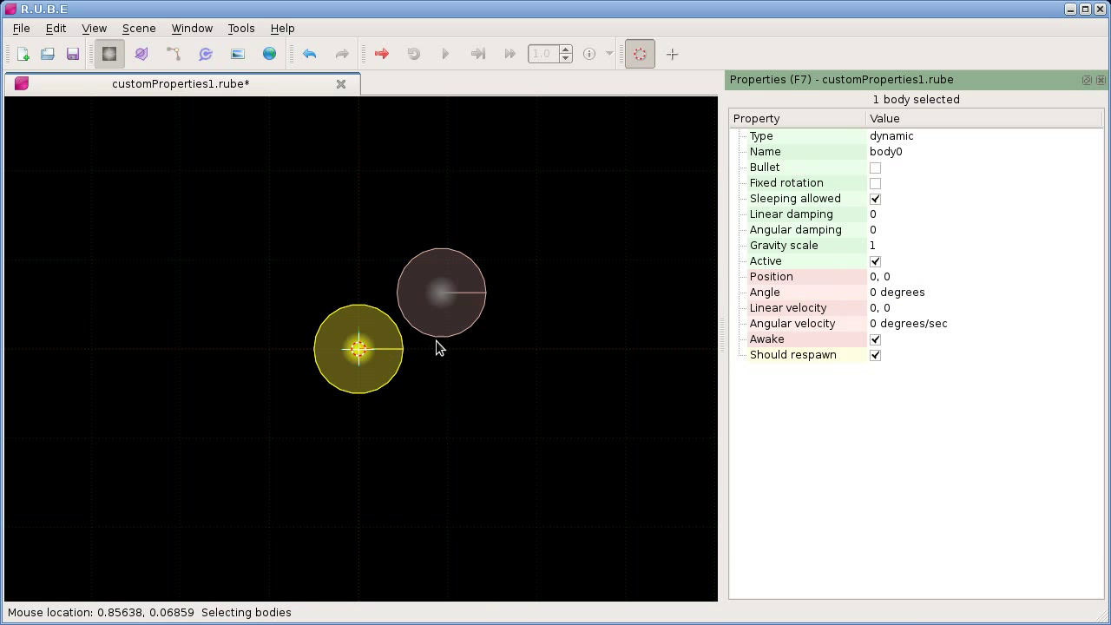
left_click(446, 295)
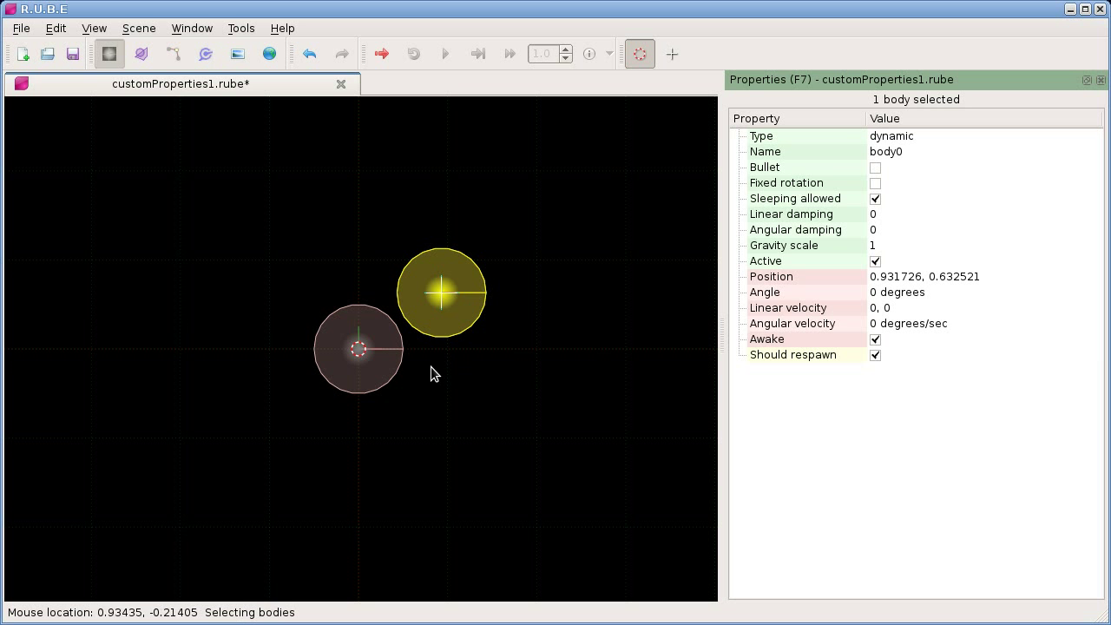
left_click(358, 350)
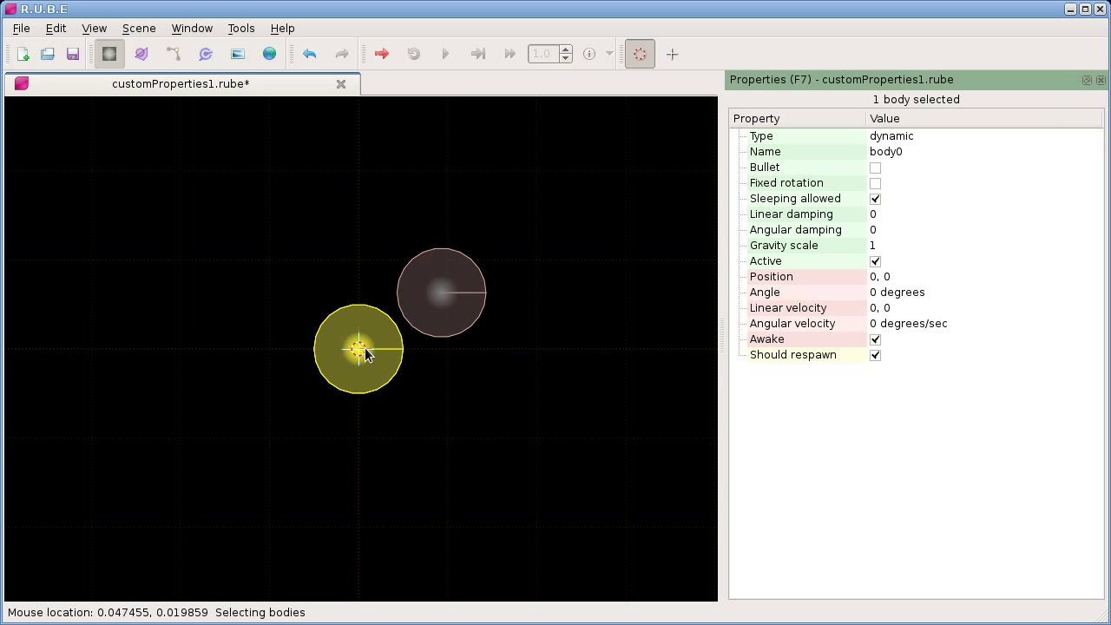
left_click(437, 302)
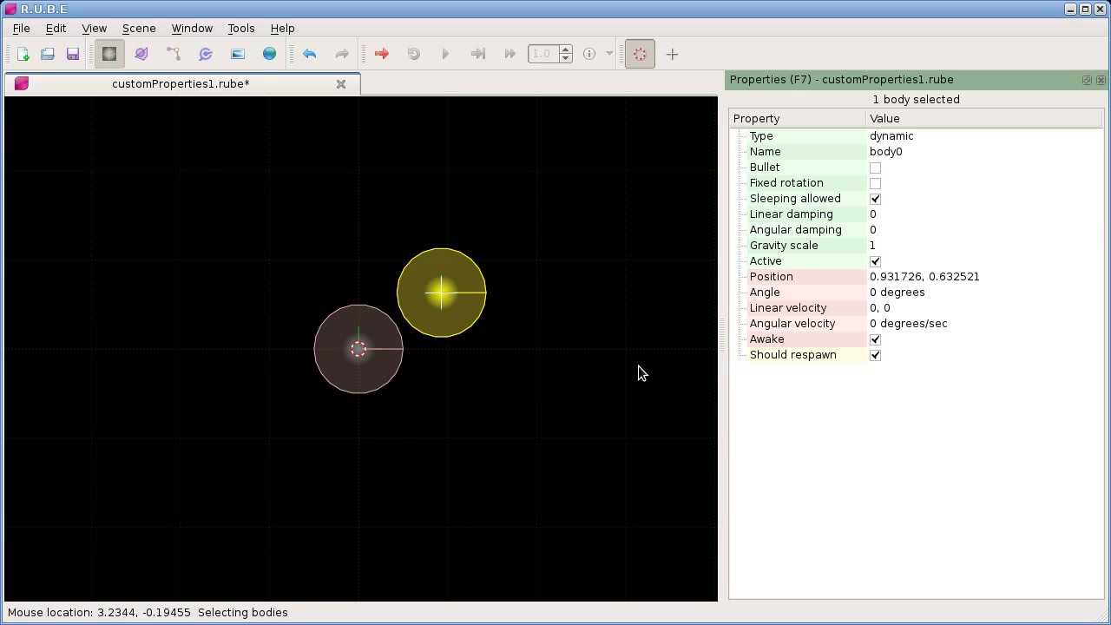
right_click_drag(549, 348, 533, 344)
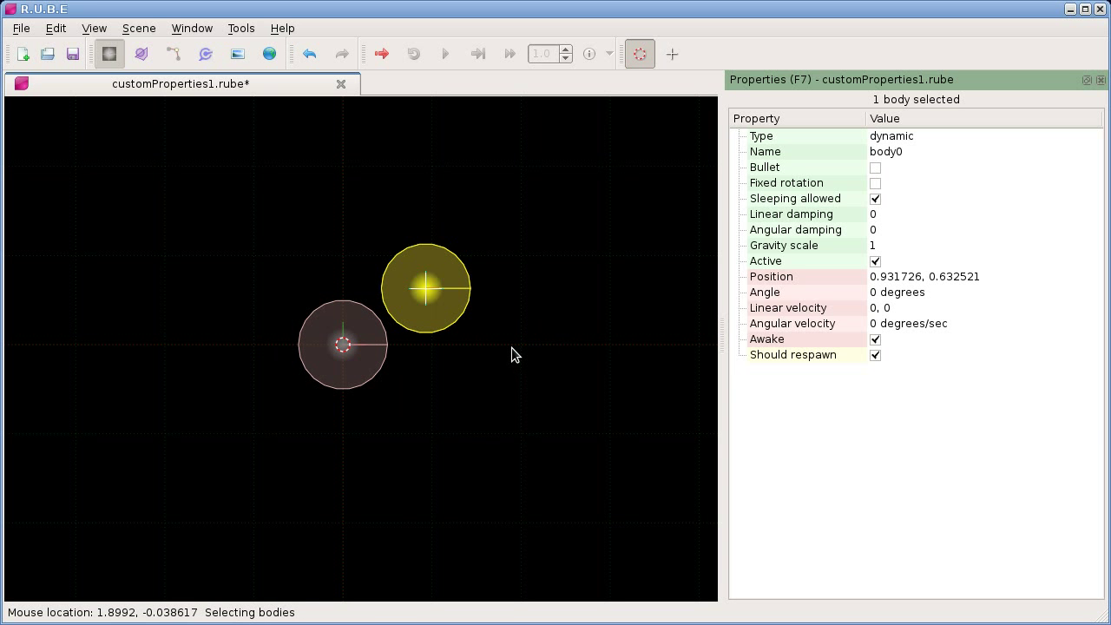
key("Tab")
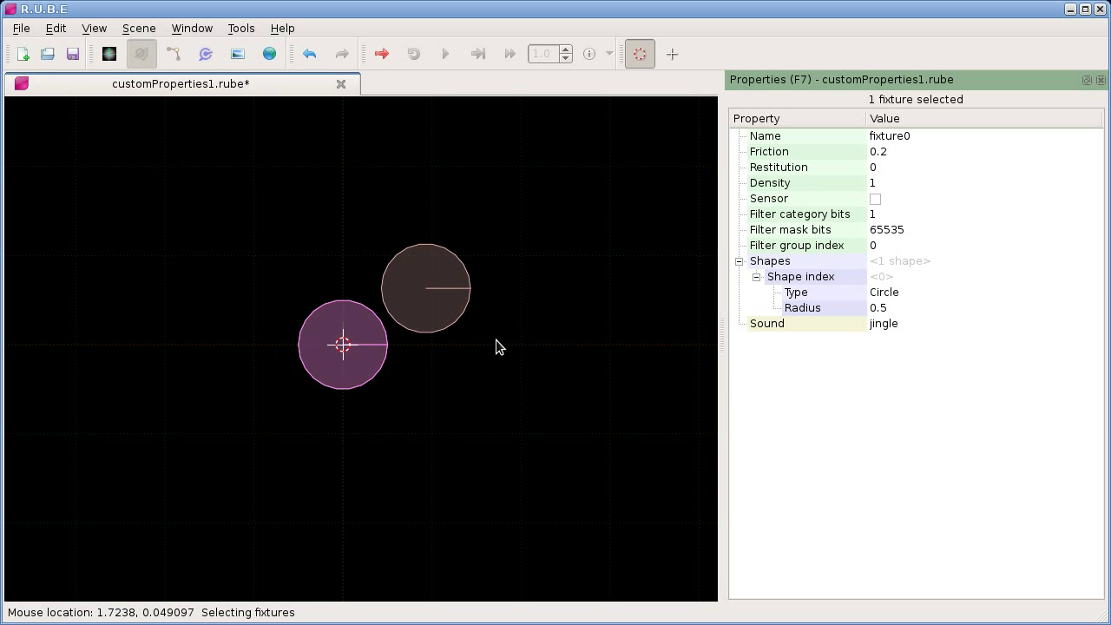
- Select the upper circle's fixture and change its Sound value to 'clang'
left_click(442, 322)
left_click(382, 362)
left_click(440, 328)
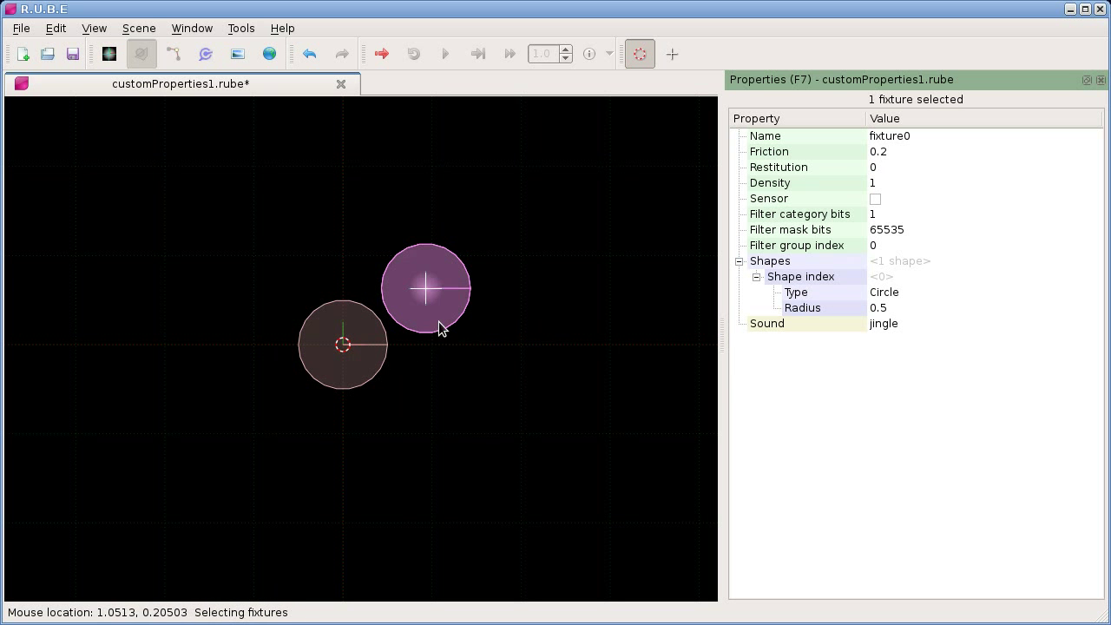
left_click(374, 367)
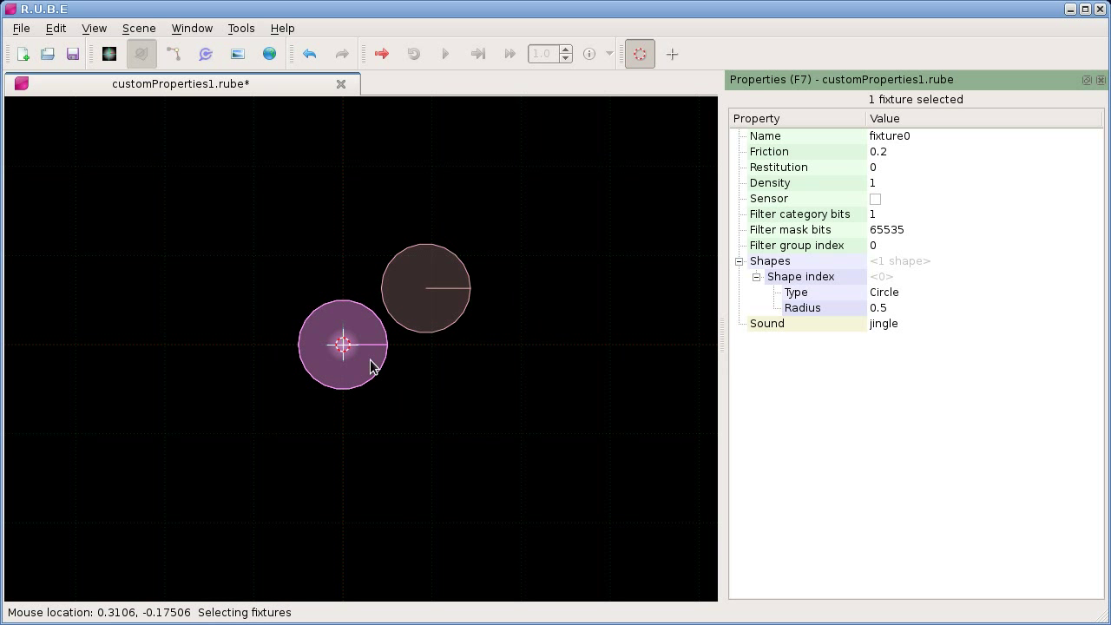
left_click(443, 326)
double_click(883, 324)
type("clang")
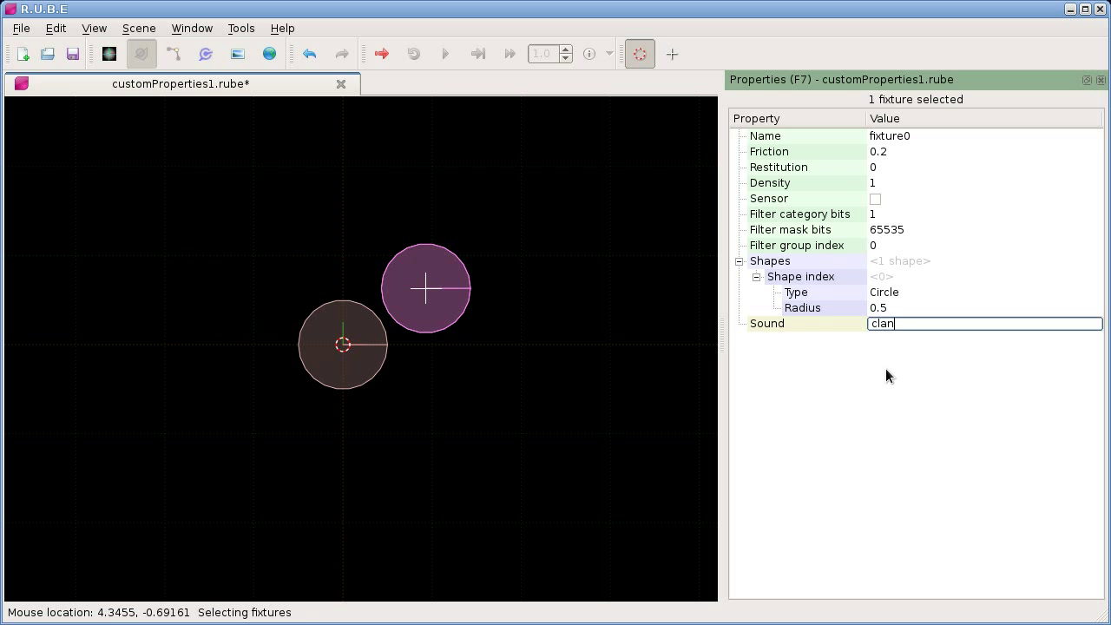
key("Return")
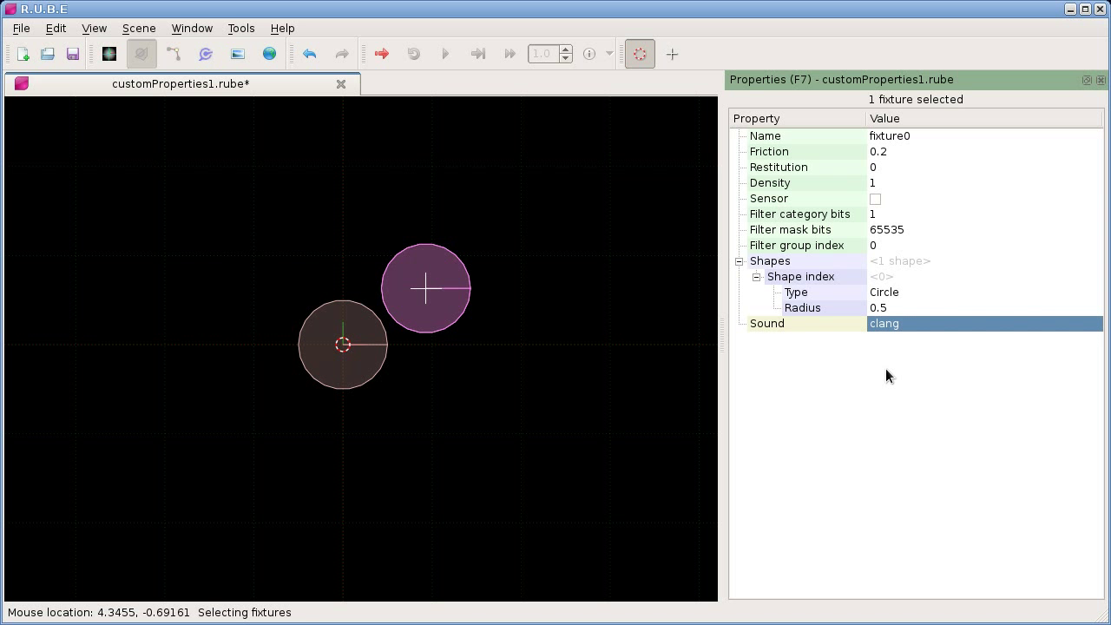
- Compare both circles' Sound values, confirming the lower one still holds 'jingle'
left_click(367, 365)
left_click(436, 316)
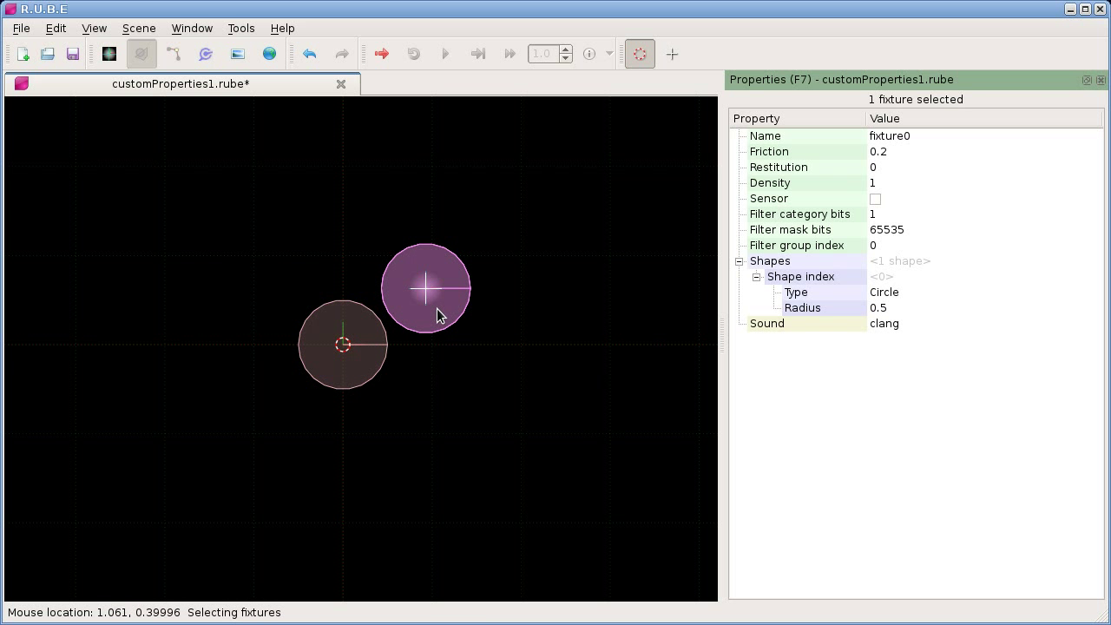
left_click(368, 363)
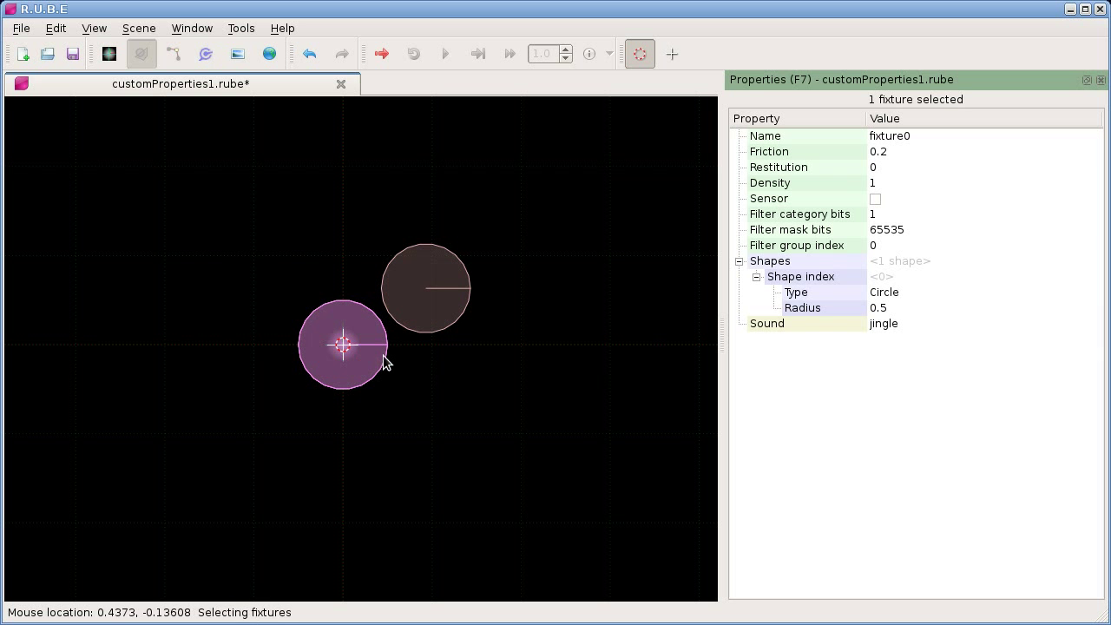
left_click(427, 323)
right_click(757, 375)
left_click(795, 417)
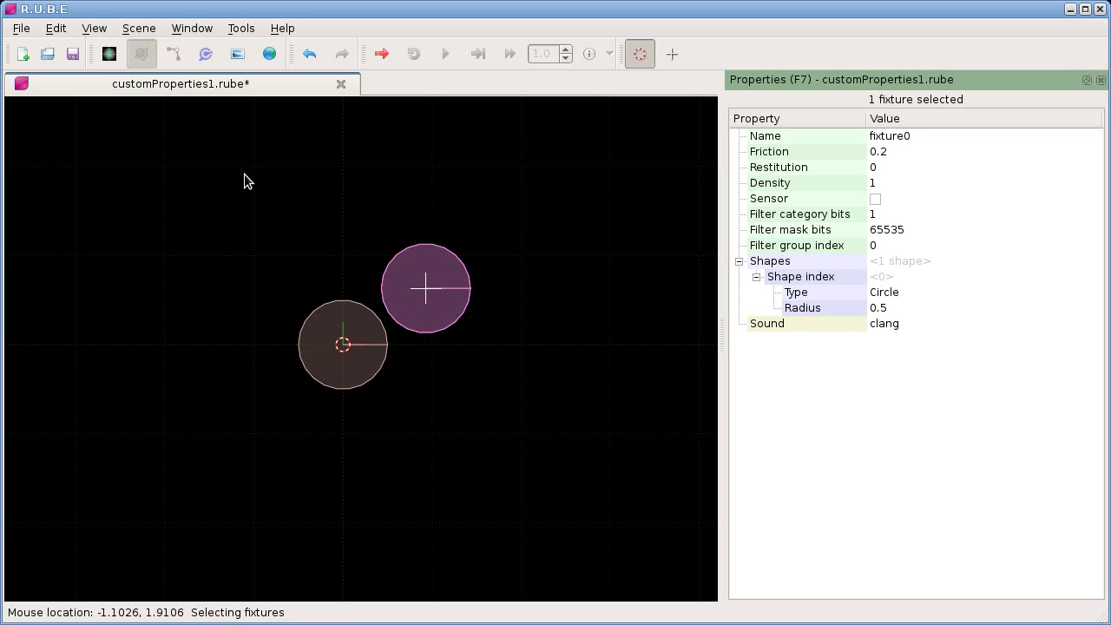
left_click(141, 29)
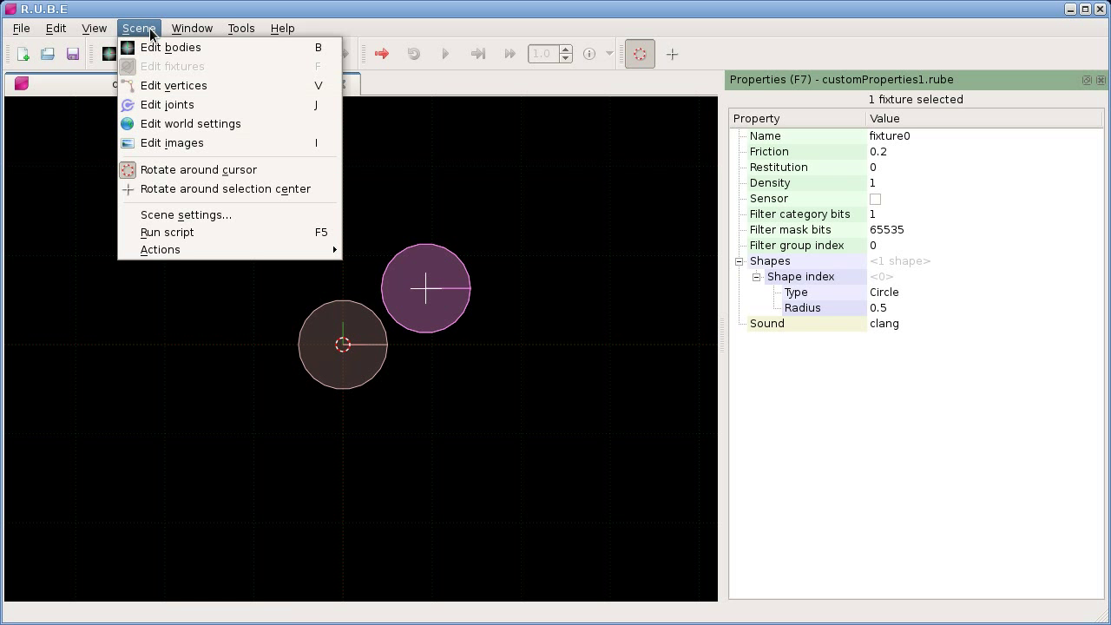
- Open Scene settings and sort its custom properties (myint, myvec, sound, respawn) by class and name
left_click(249, 214)
left_click_drag(565, 244, 261, 142)
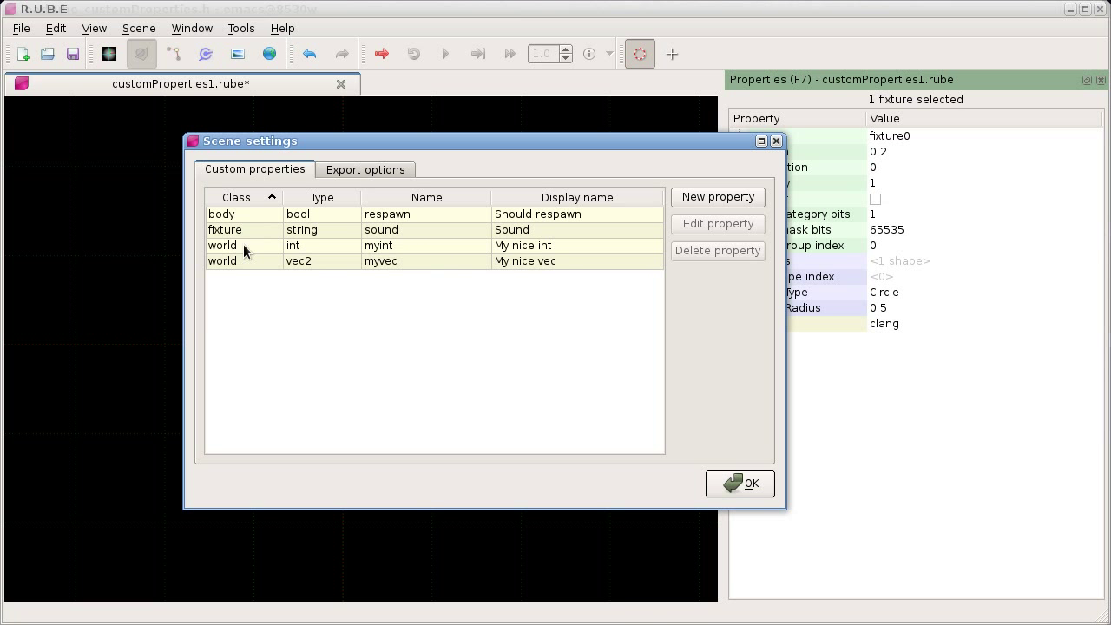
left_click(239, 200)
left_click(240, 200)
left_click(398, 198)
left_click(401, 200)
left_click(231, 199)
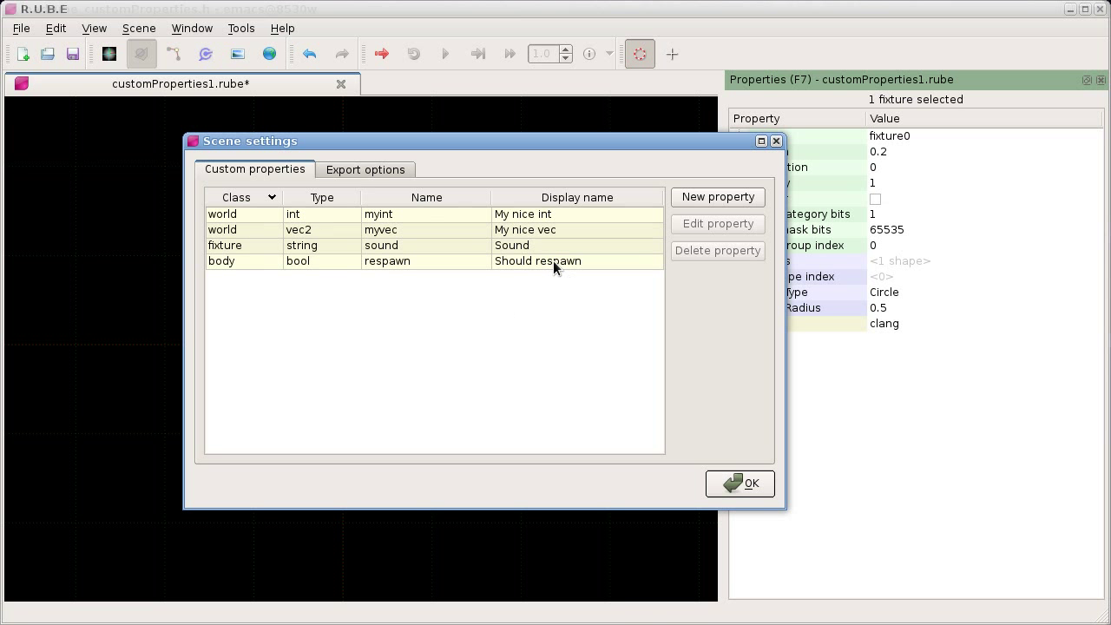
left_click_drag(603, 149, 523, 190)
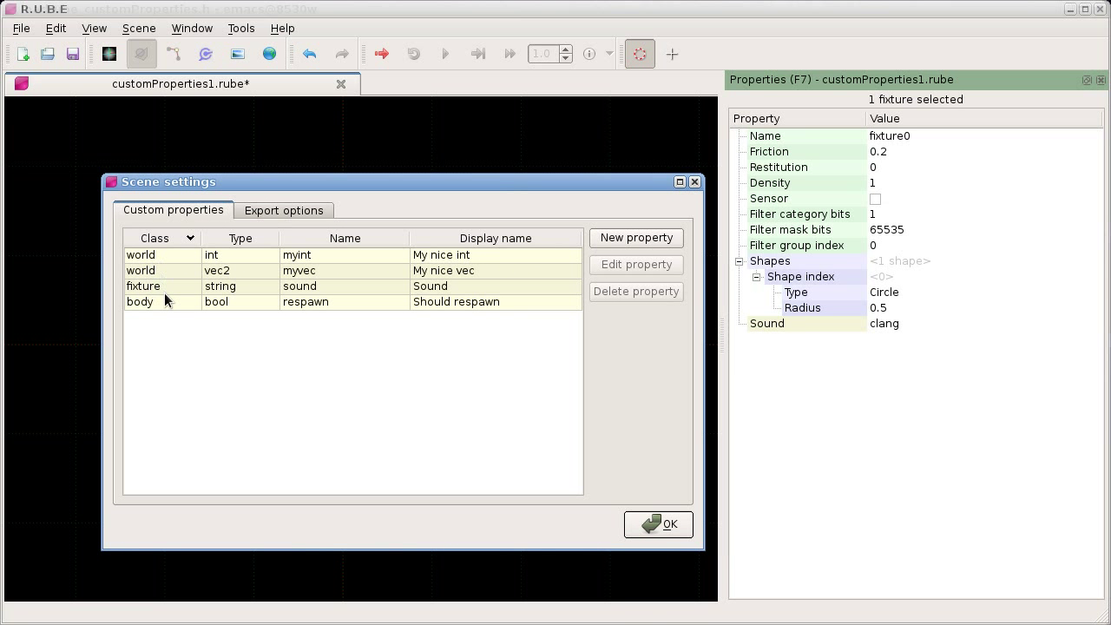
left_click(469, 289)
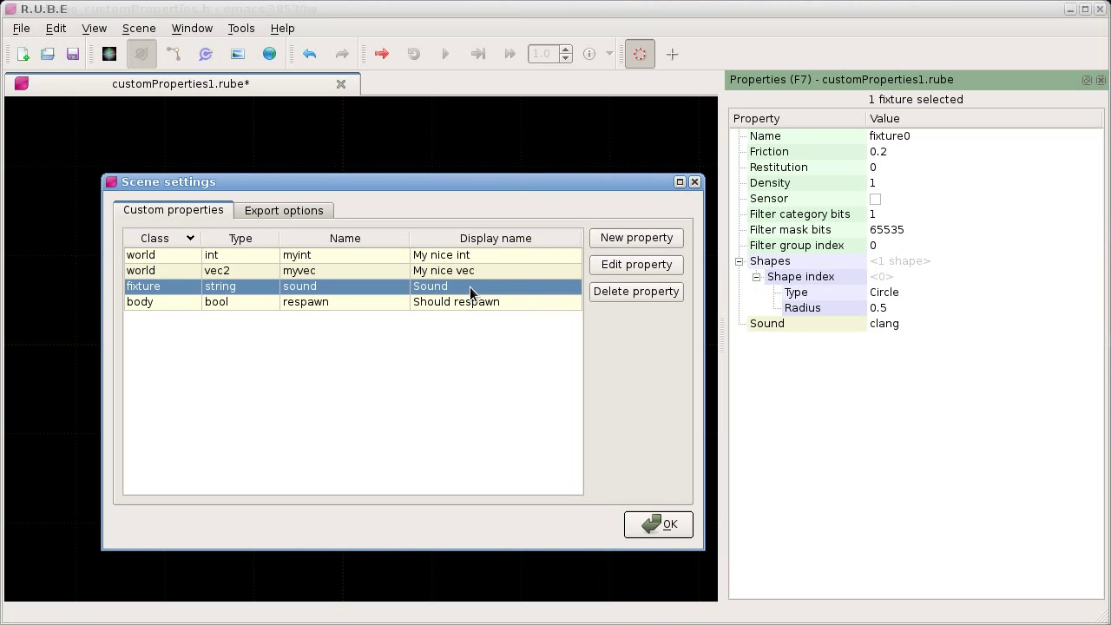
left_click(645, 291)
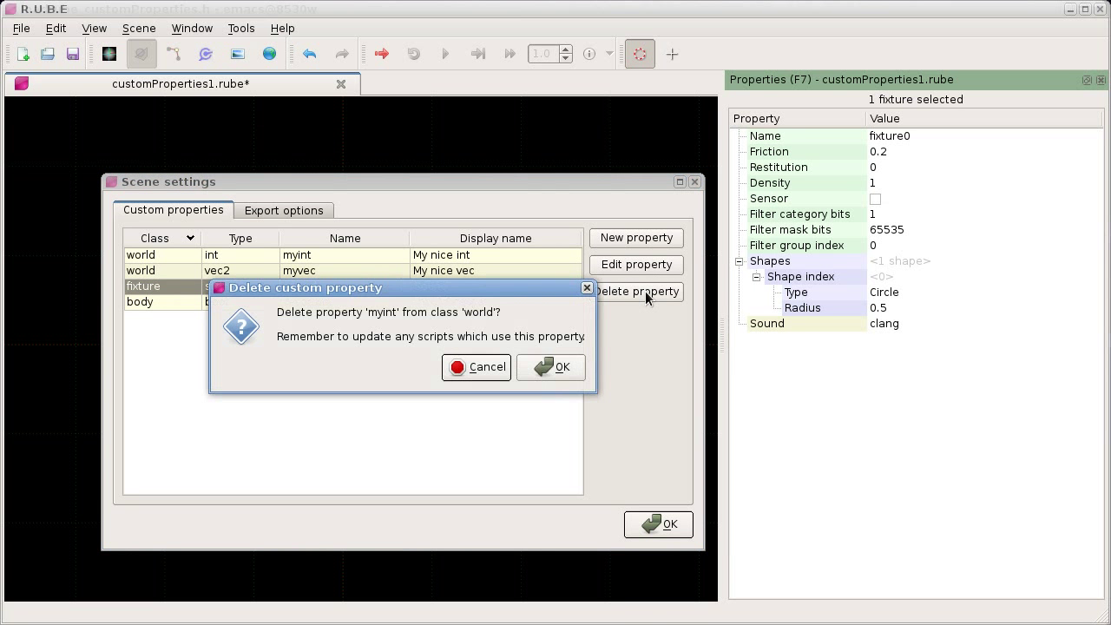
left_click(560, 368)
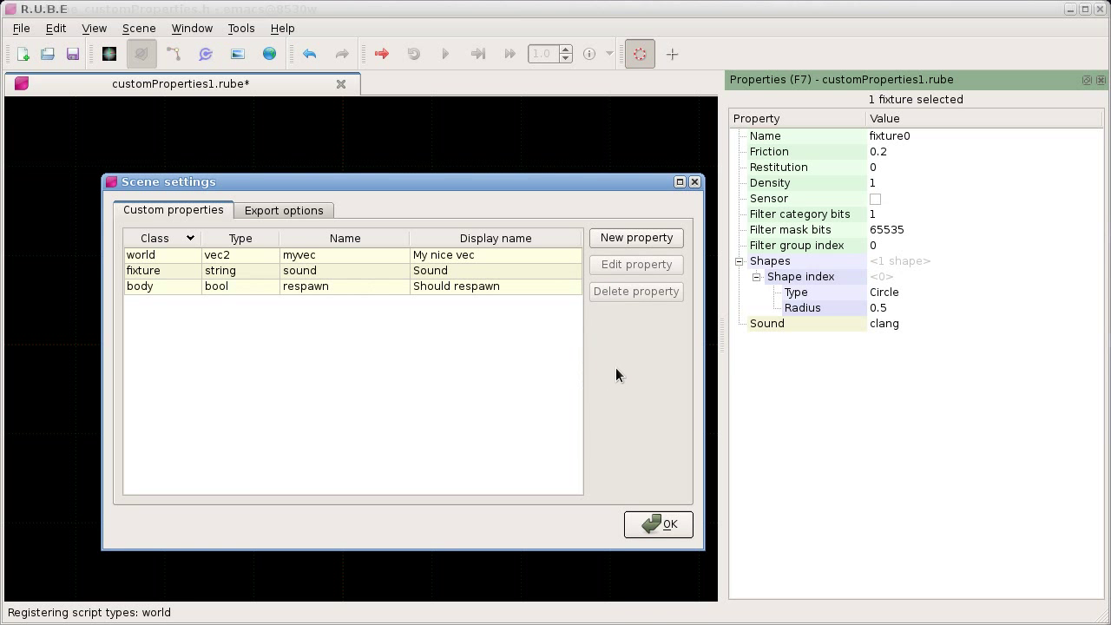
left_click(448, 271)
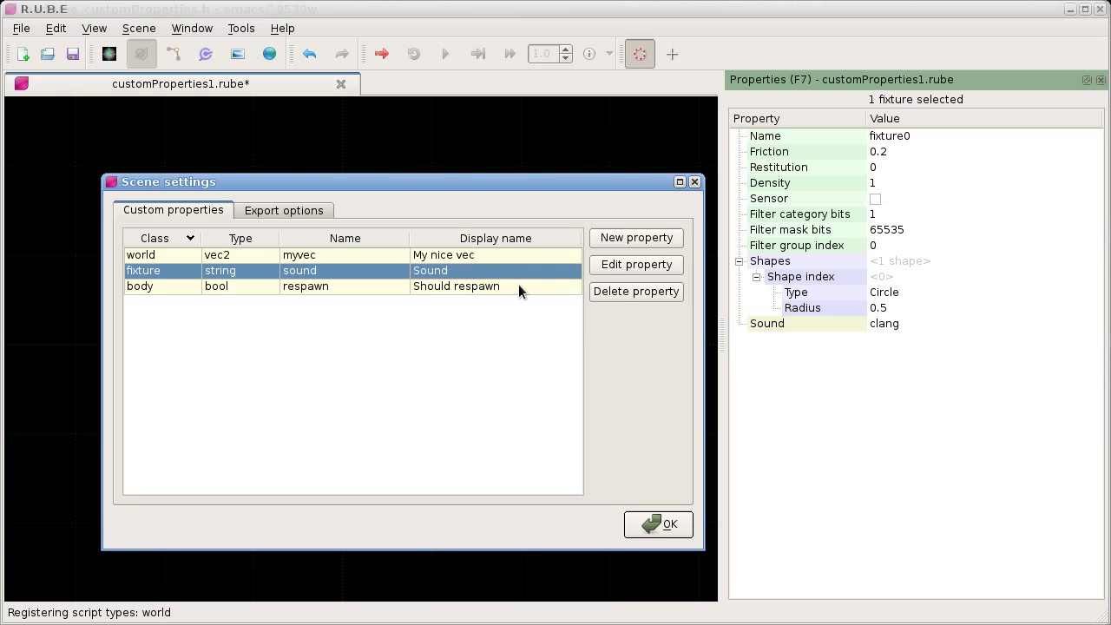
left_click(623, 292)
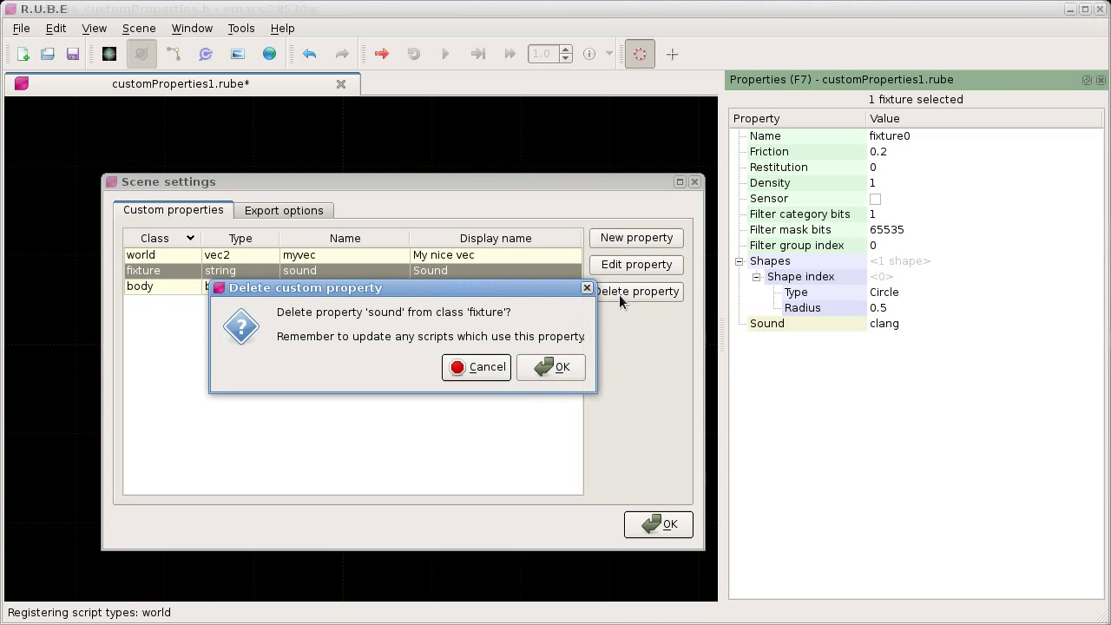
left_click(561, 369)
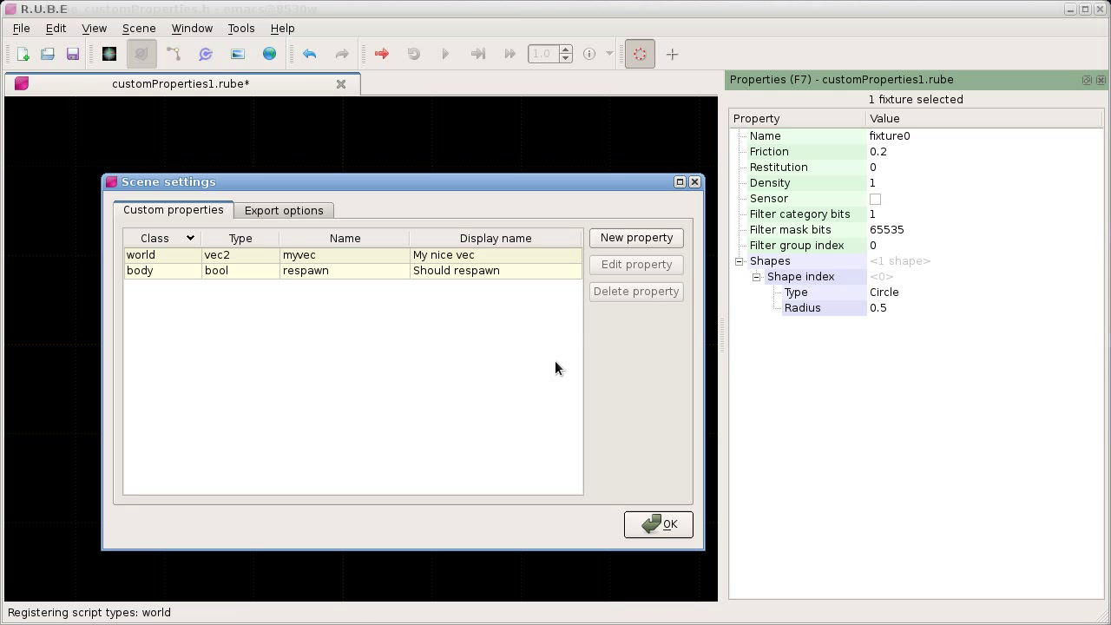
key("ctrl+z")
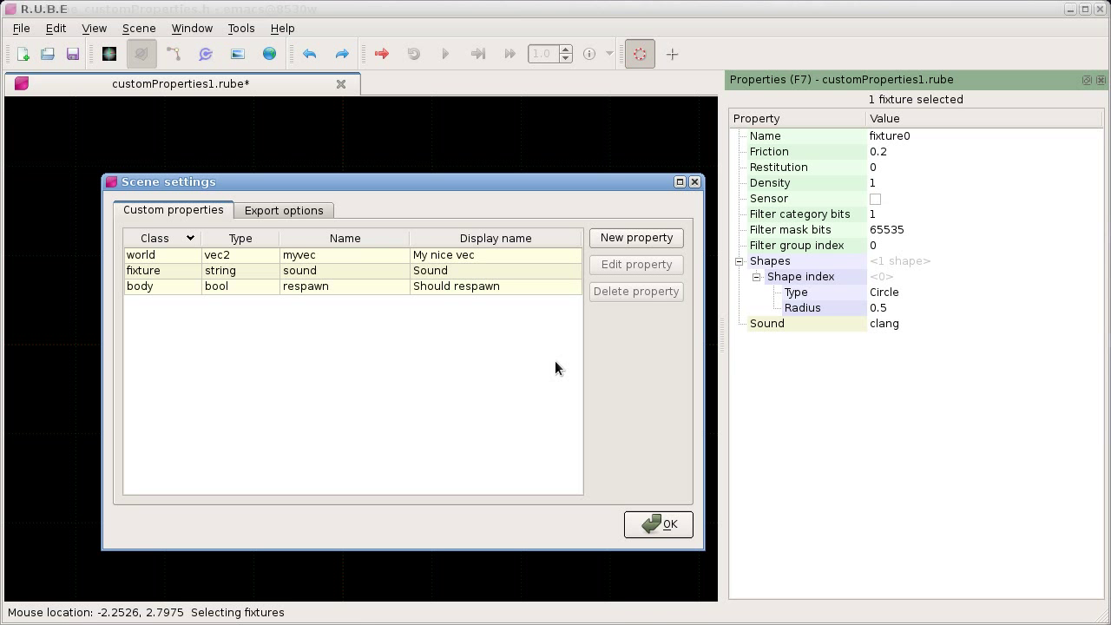
key("ctrl+z")
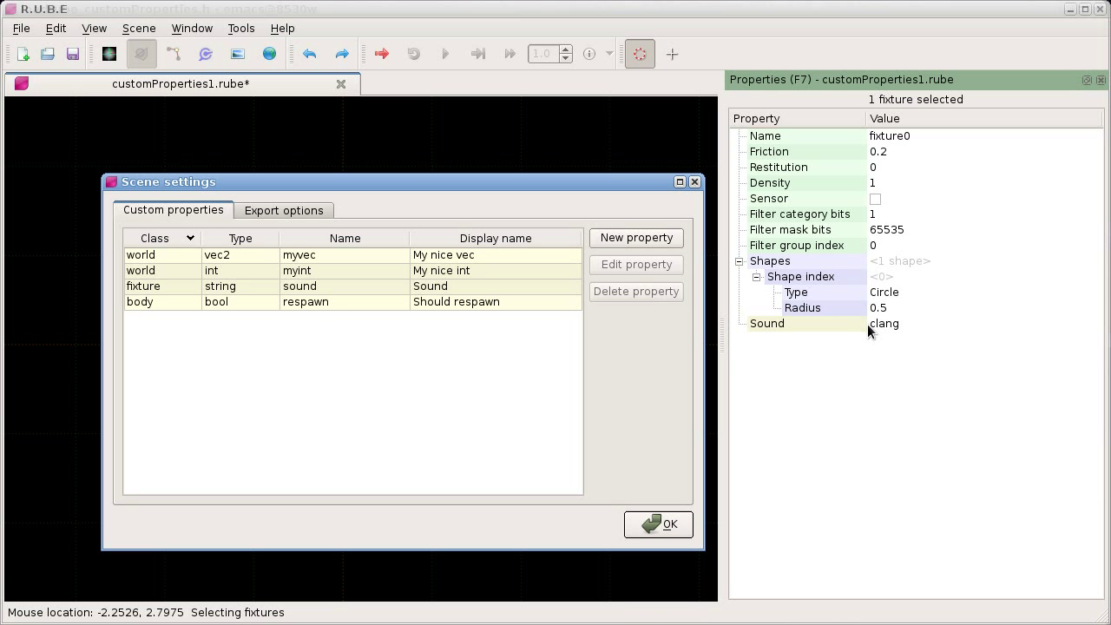
- Open the fixture sound property's editor twice, closing it each time without changes
left_click(487, 287)
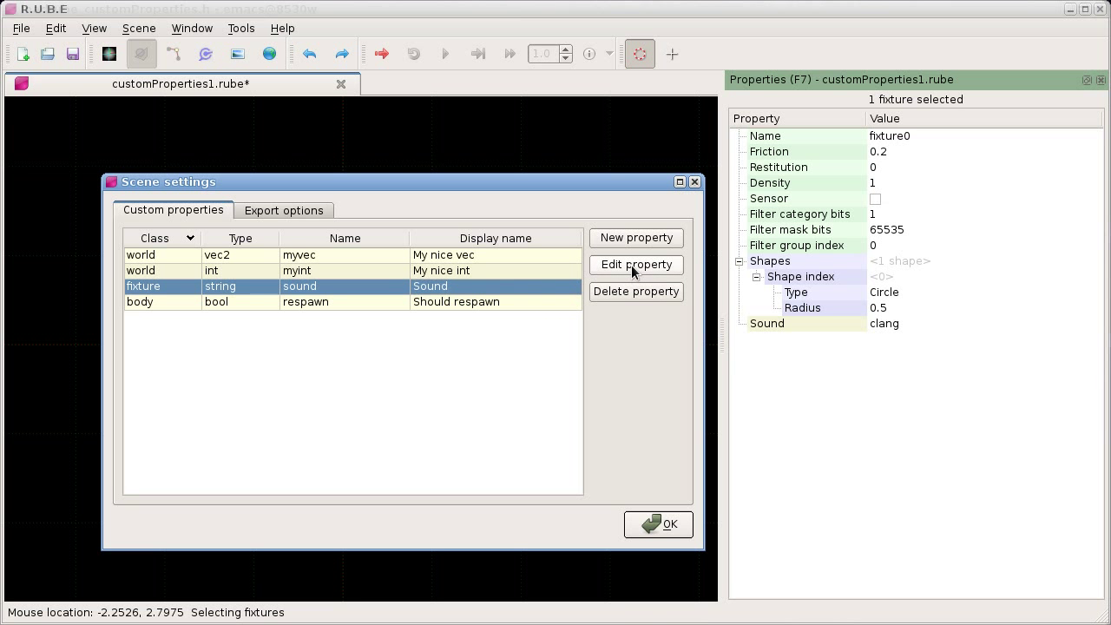
left_click(632, 271)
left_click_drag(693, 340, 352, 325)
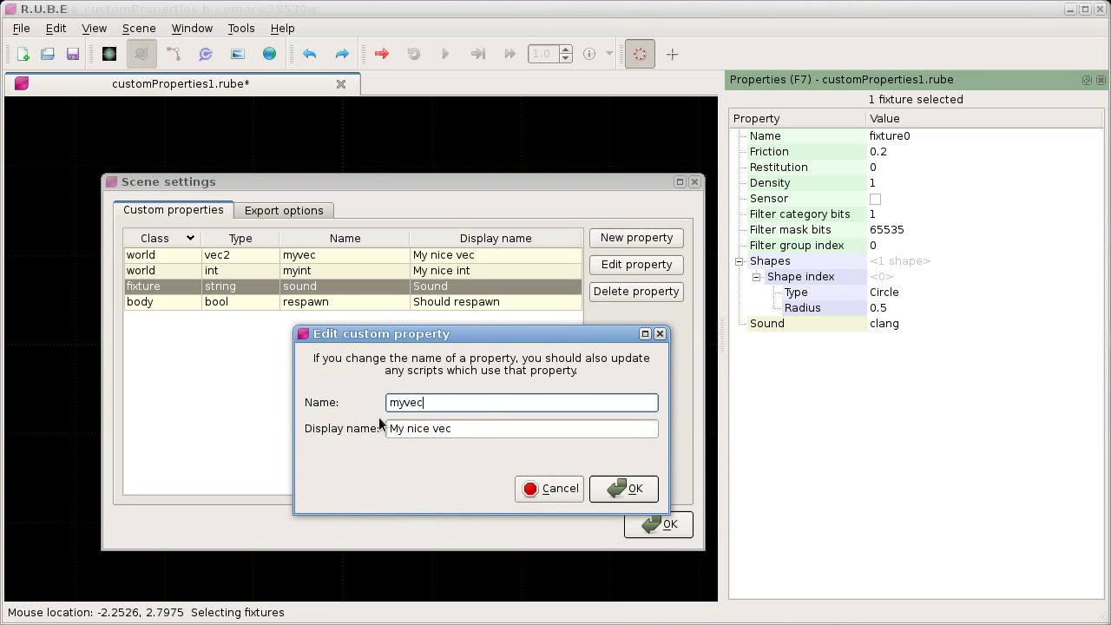
left_click(542, 475)
left_click(460, 270)
left_click(470, 287)
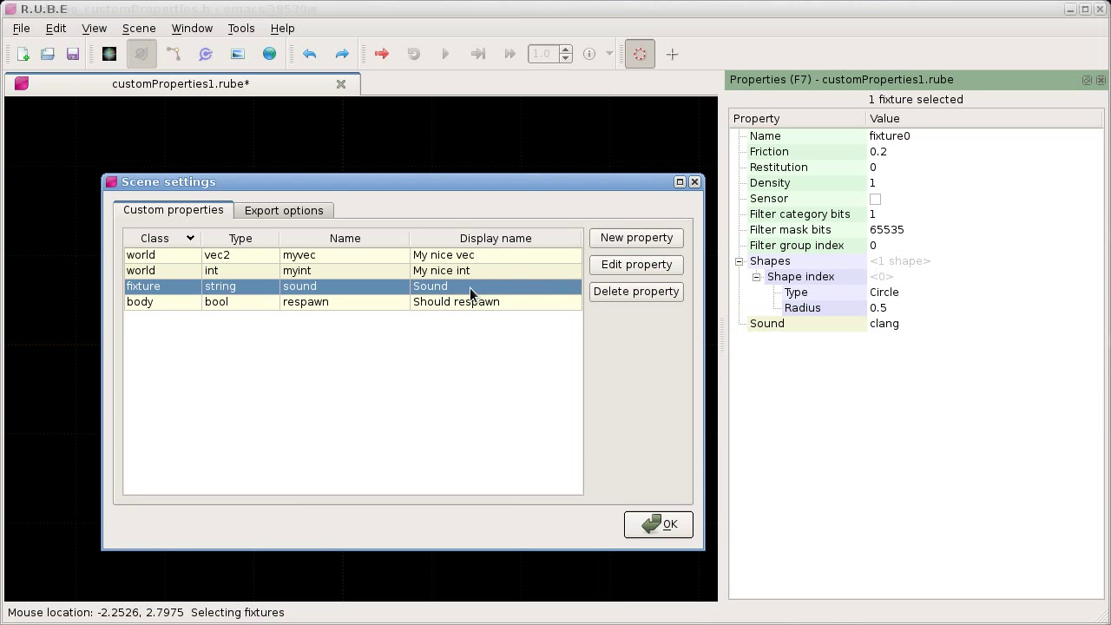
left_click(626, 271)
left_click_drag(732, 345, 359, 352)
left_click(697, 352)
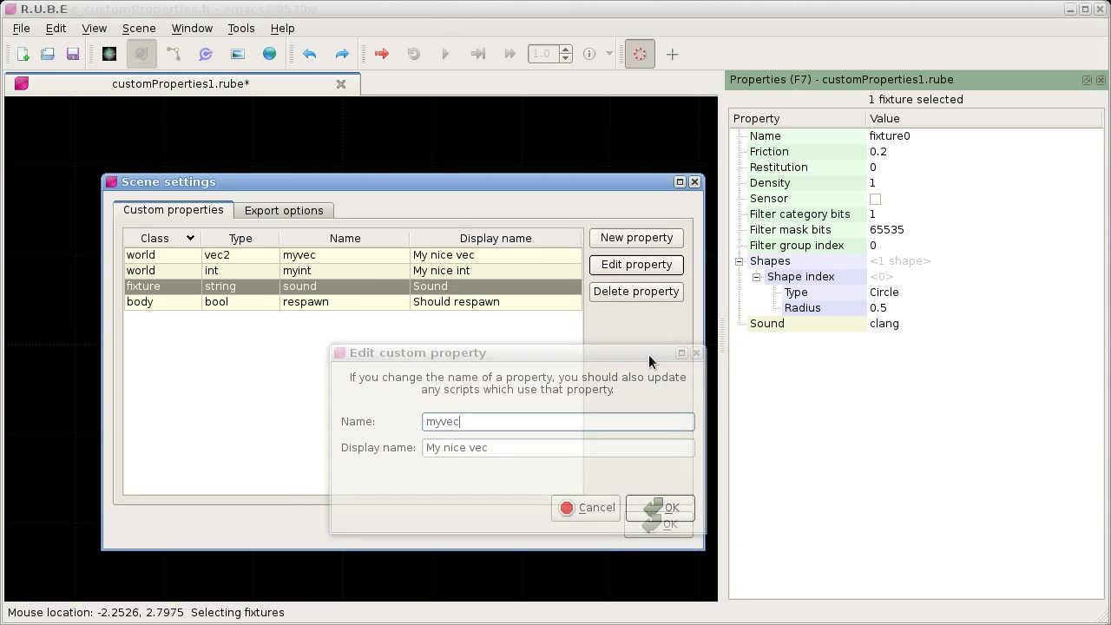
- Inspect the body respawn property's editor and close it unchanged
left_click(455, 304)
left_click(612, 270)
left_click_drag(763, 347, 466, 348)
left_click(696, 340)
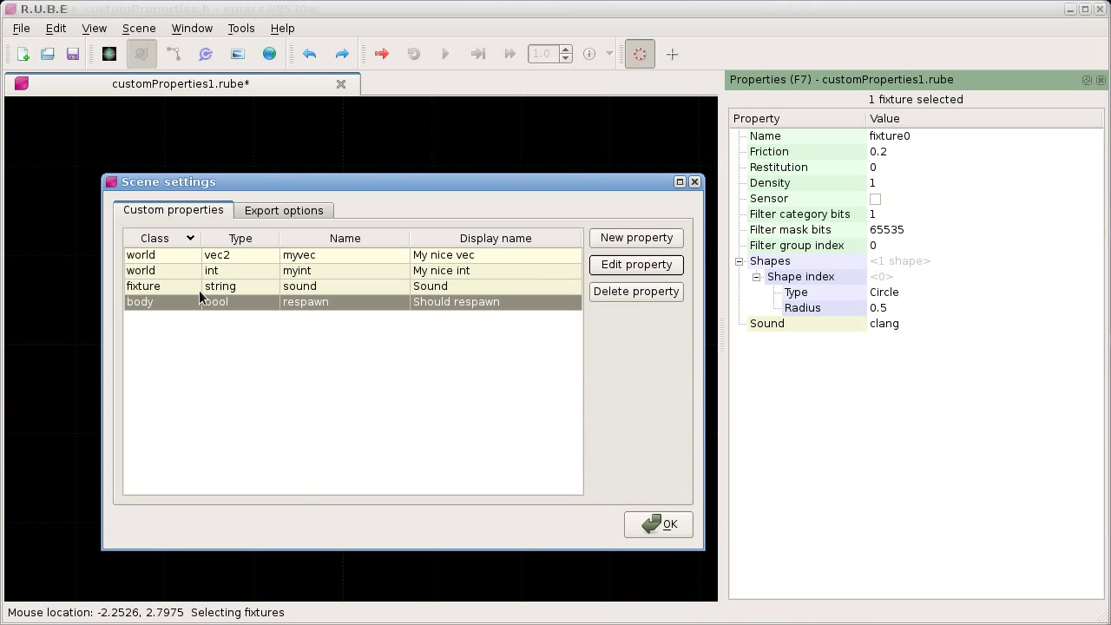
- Sort the custom properties by class ascending and open the fixture sound property for editing
left_click(153, 239)
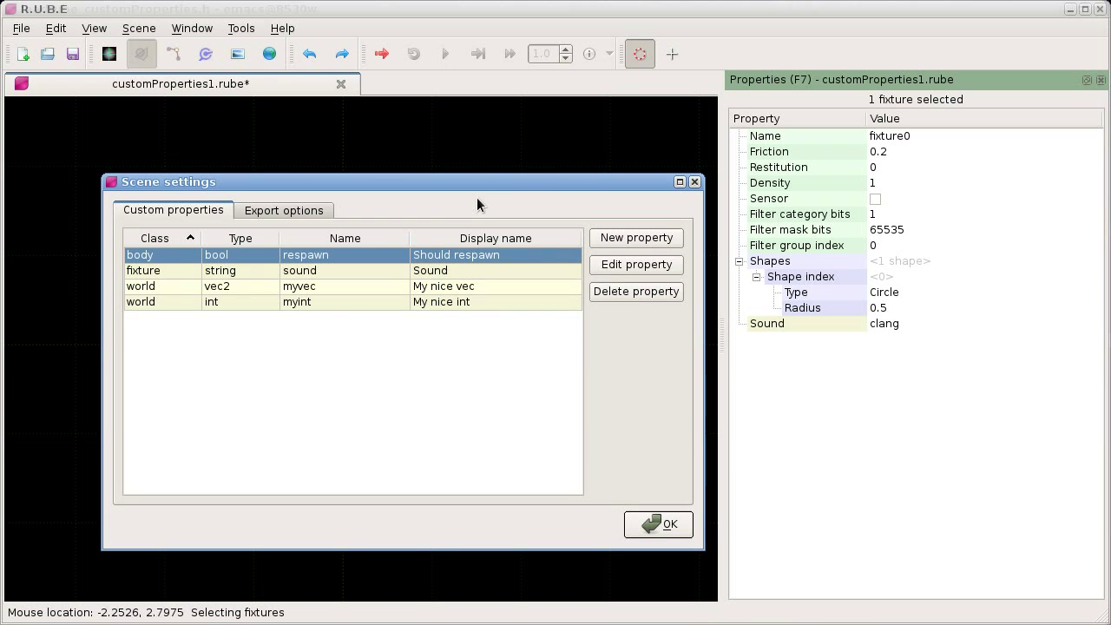
left_click_drag(474, 184, 468, 173)
left_click(456, 261)
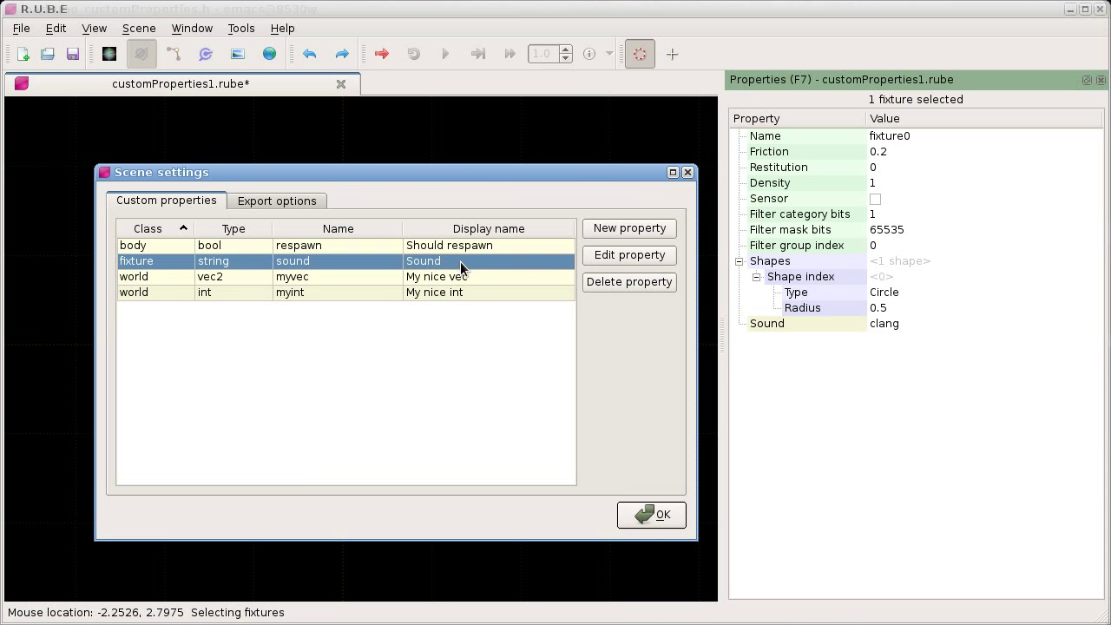
left_click(620, 256)
- Change the sound property's display name to 'Sound file' and confirm
left_click_drag(720, 350, 380, 334)
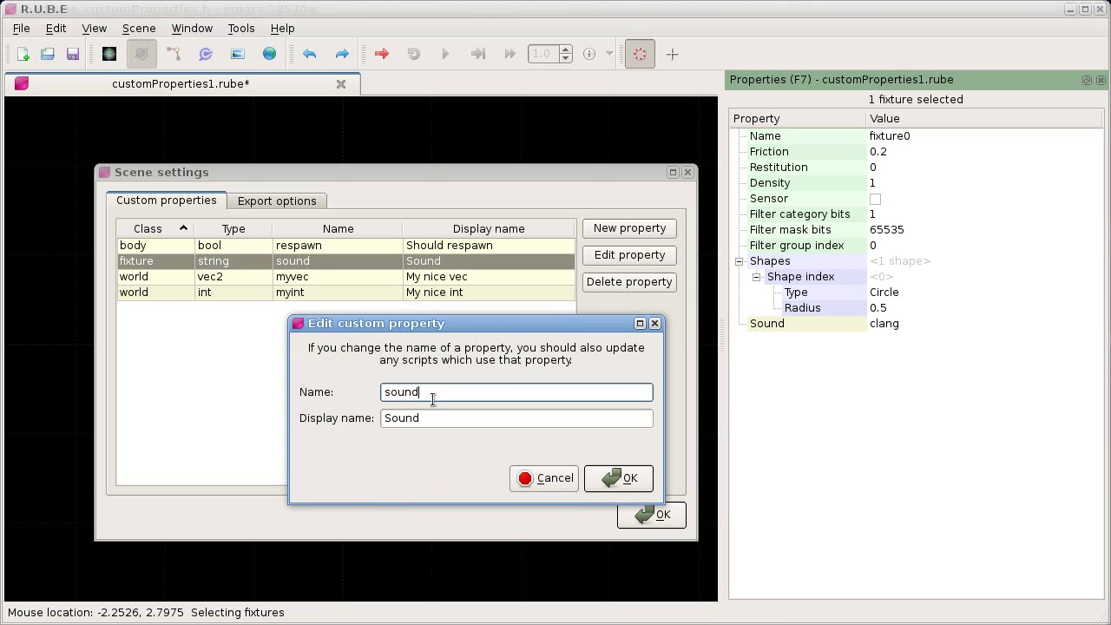
left_click(430, 418)
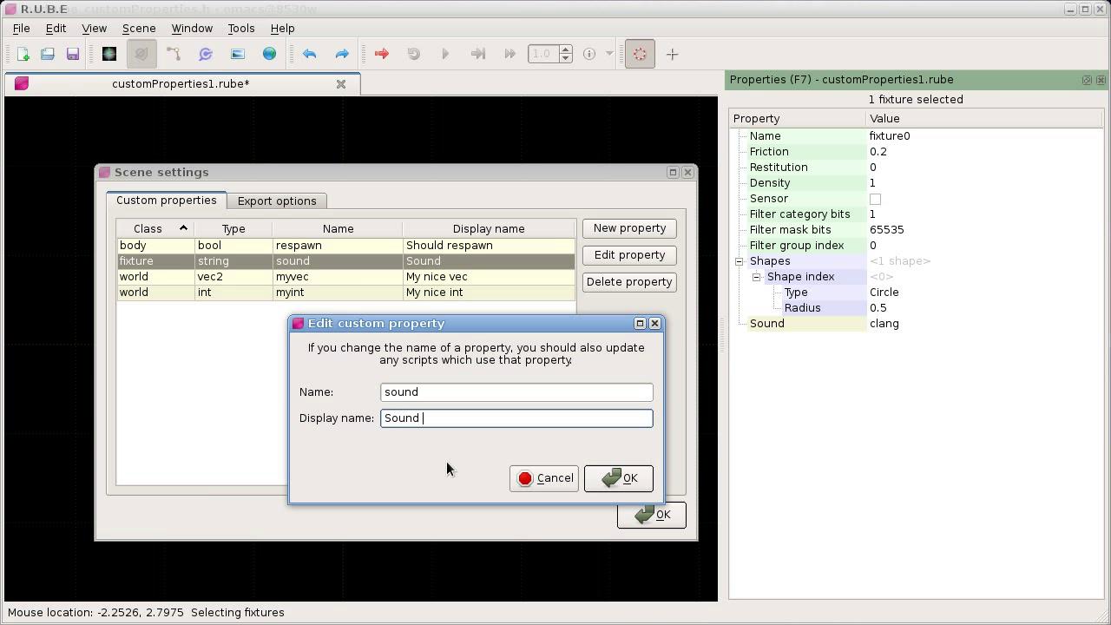
type("file")
left_click(613, 478)
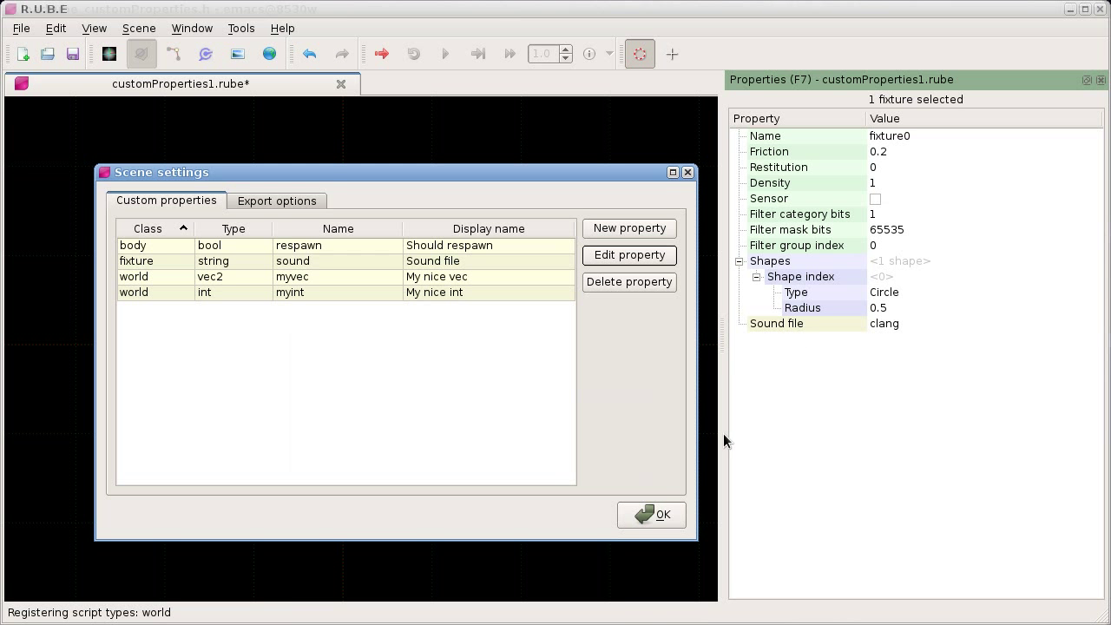
- Reopen the sound property to verify the new name, then cancel without changes
left_click(528, 261)
left_click(630, 254)
left_click_drag(757, 338, 502, 366)
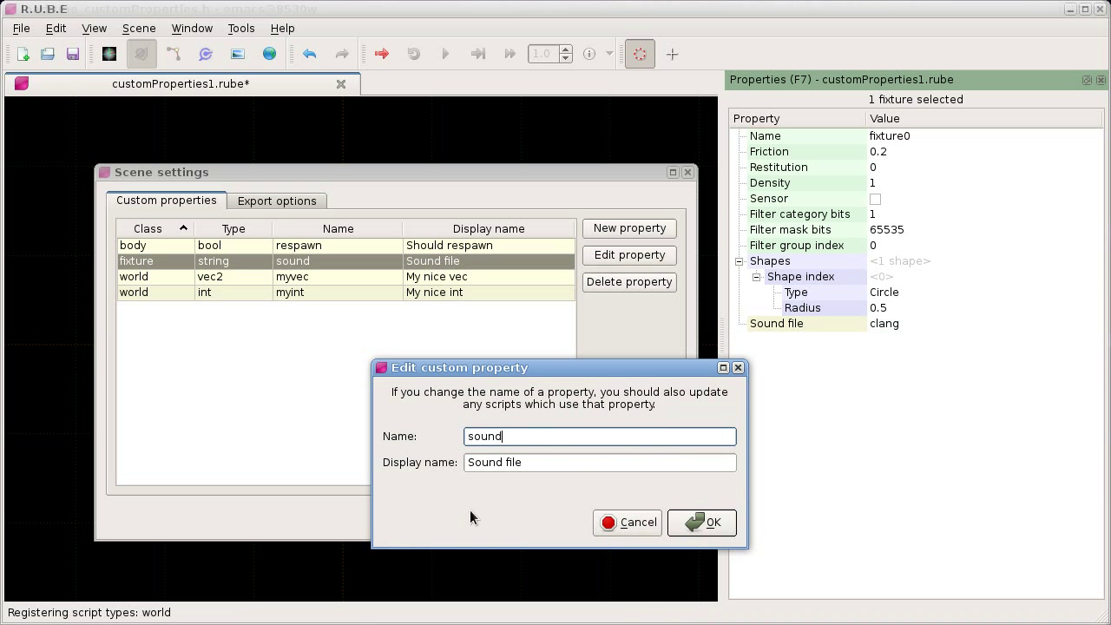
left_click(639, 525)
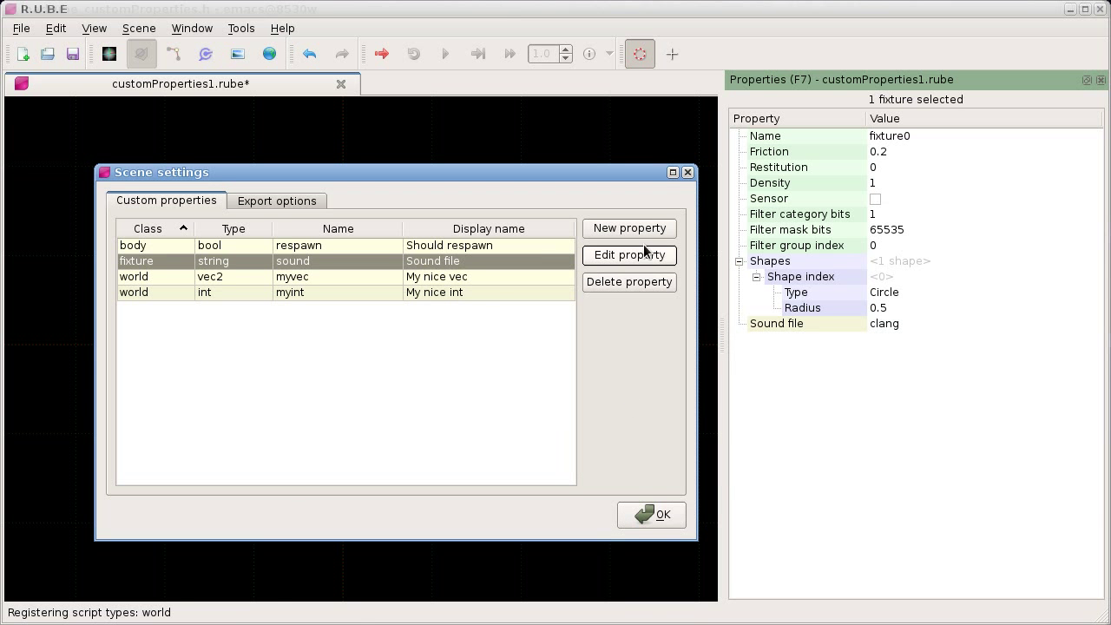
- Close Scene settings, open the empty script editor with F8, and switch to world editing
left_click(688, 172)
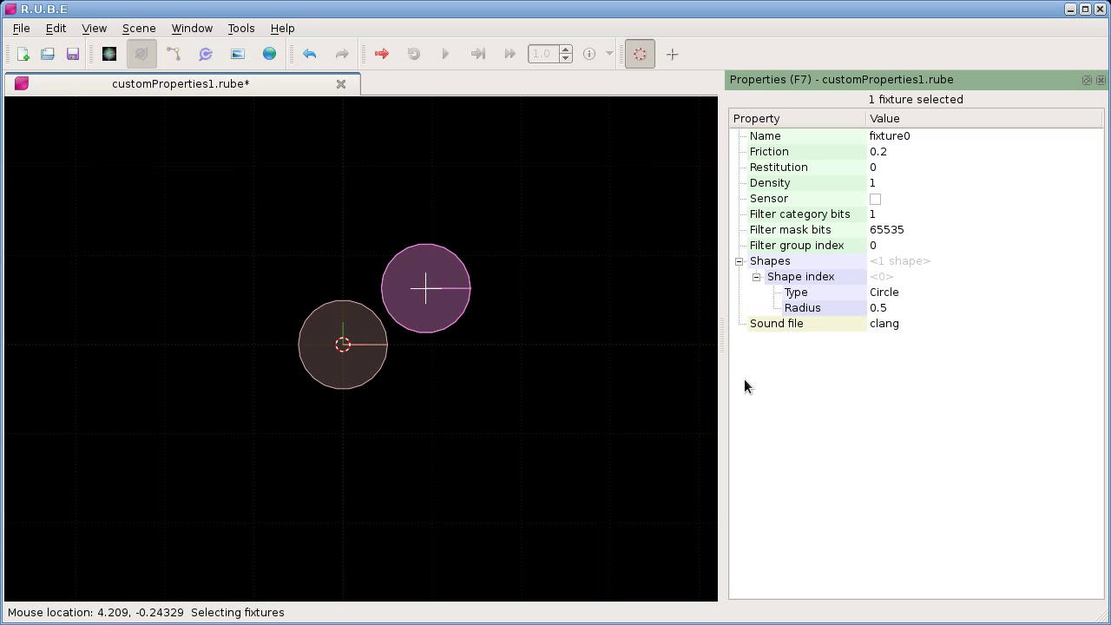
key("F8")
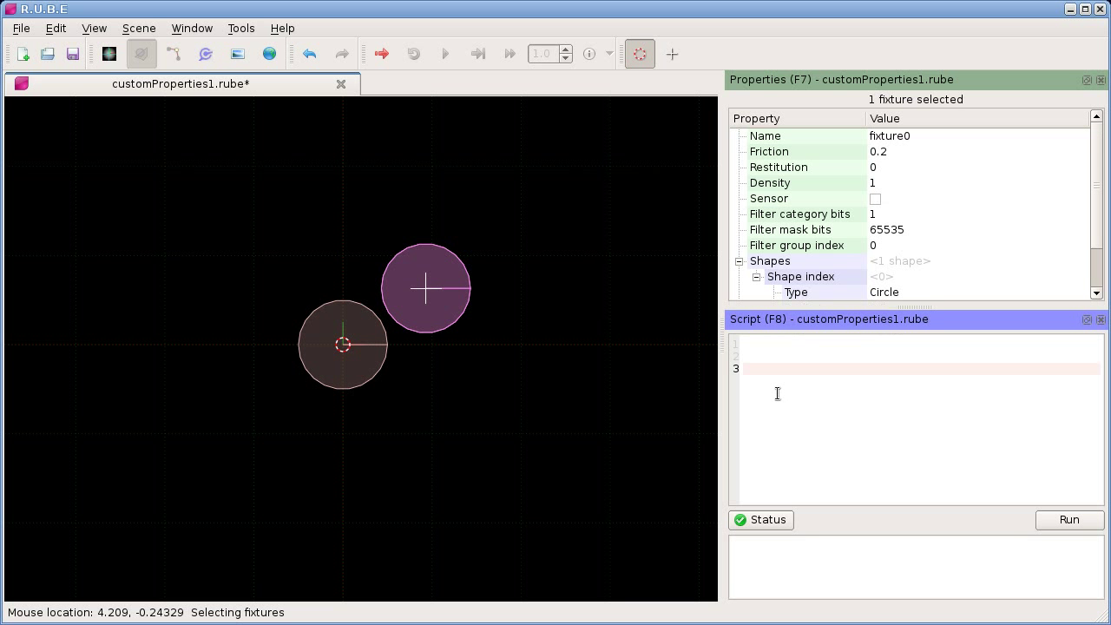
key("Up")
key("Up")
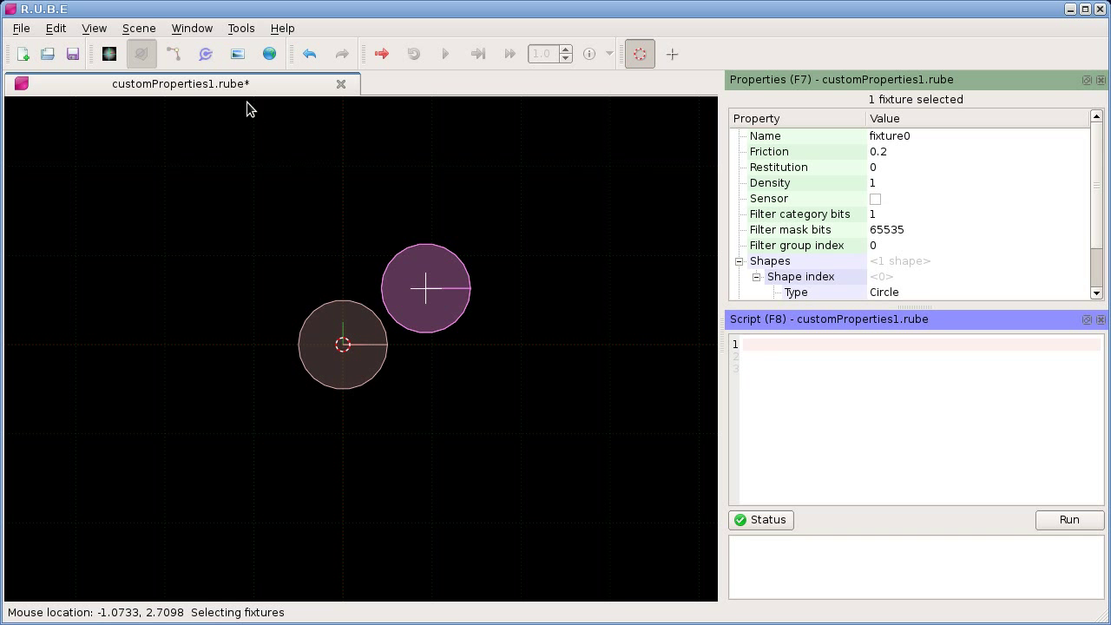
left_click(270, 54)
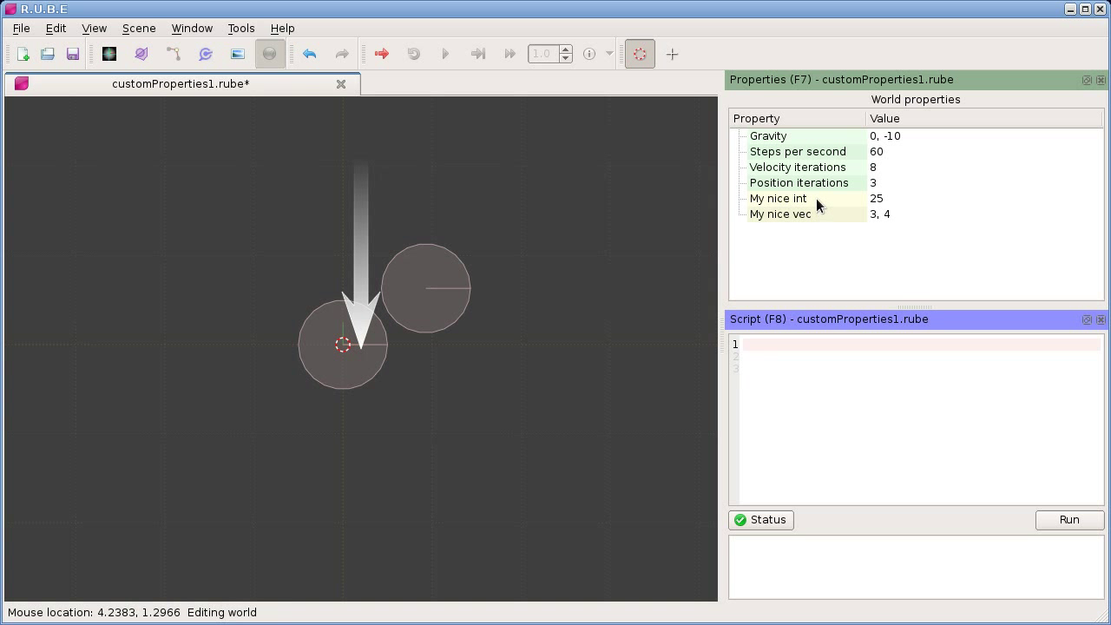
- Write the script lines 'world w = getWorld();' and 'w.myint = 30;'
mouse_move(823, 208)
type("world w = getWorld();")
key("Return")
key("Return")
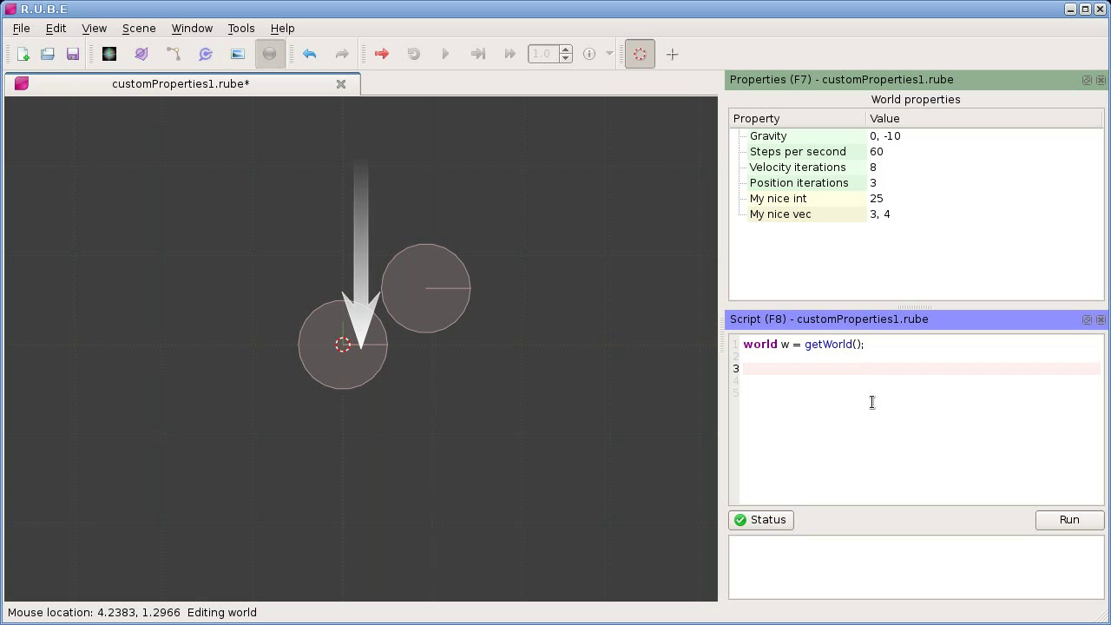
type("w.myint = 30;")
- Run the two-line script so the world's My nice int property reads 30
left_click(873, 182)
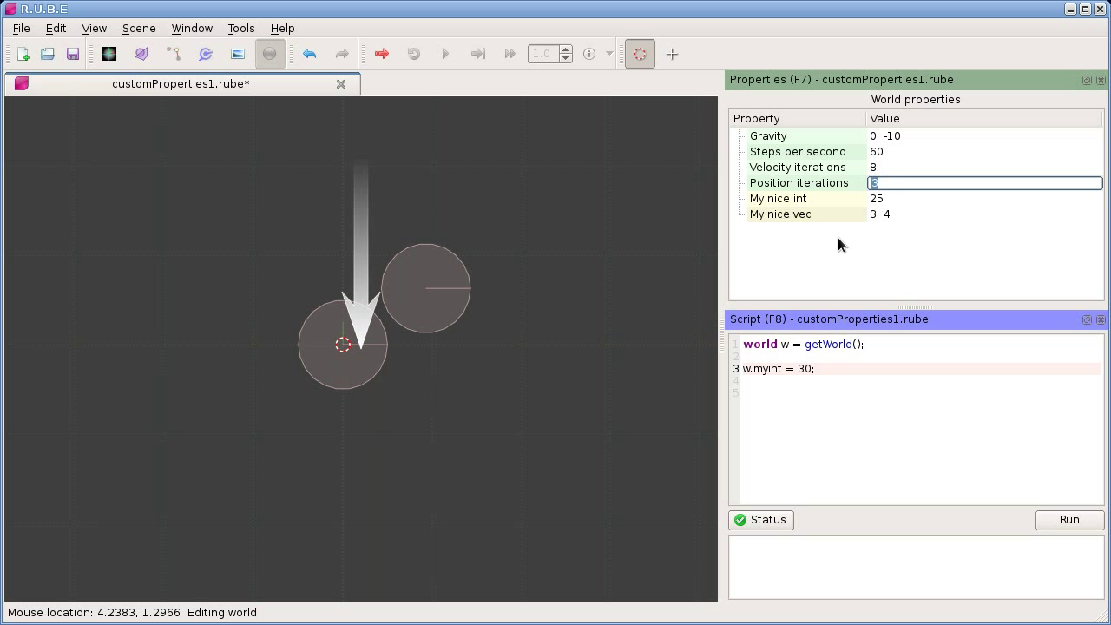
key("Return")
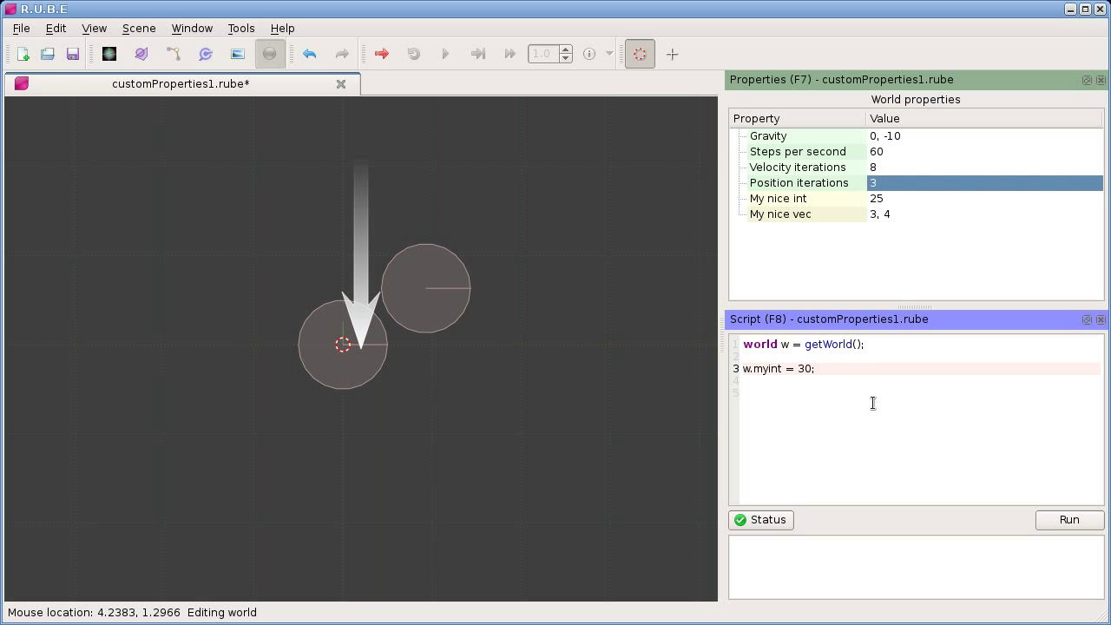
key("ctrl+Return")
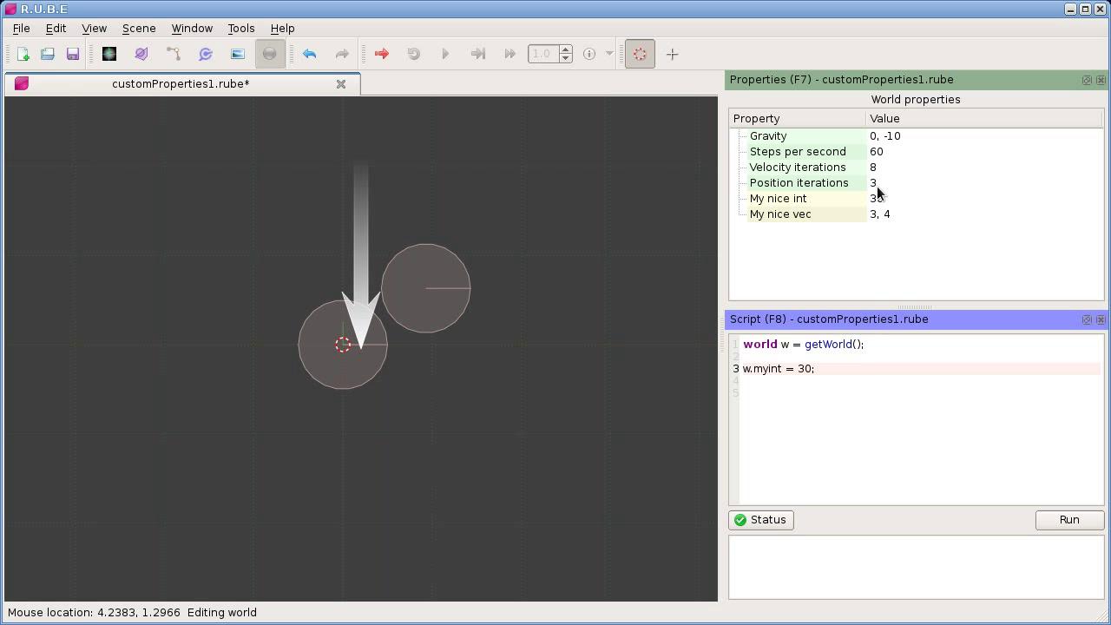
left_click(830, 380)
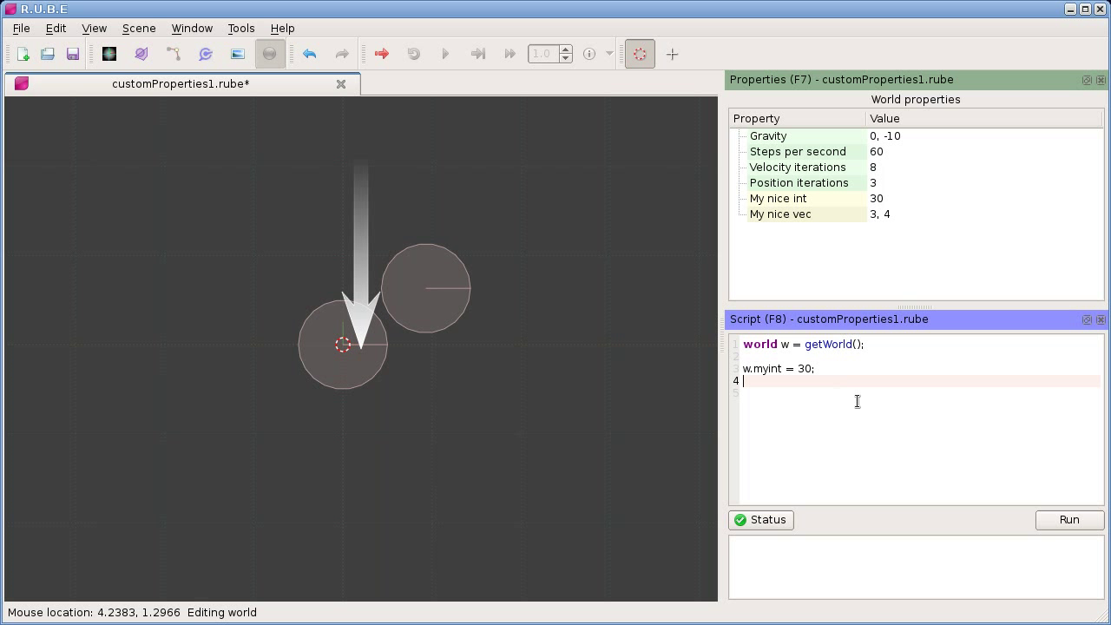
left_click(833, 392)
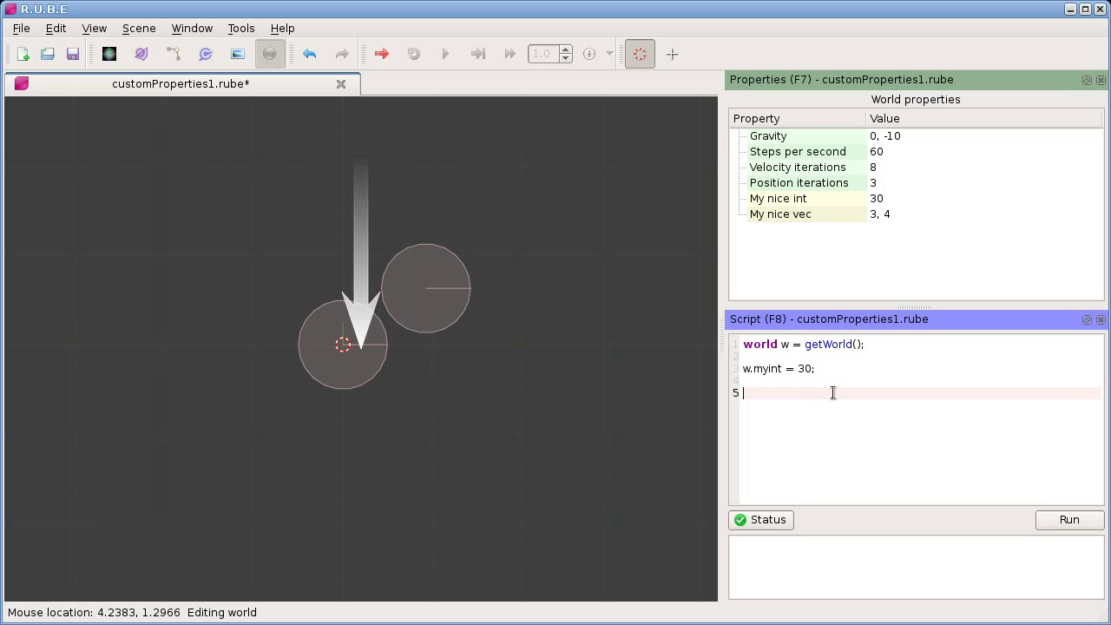
left_click(838, 384)
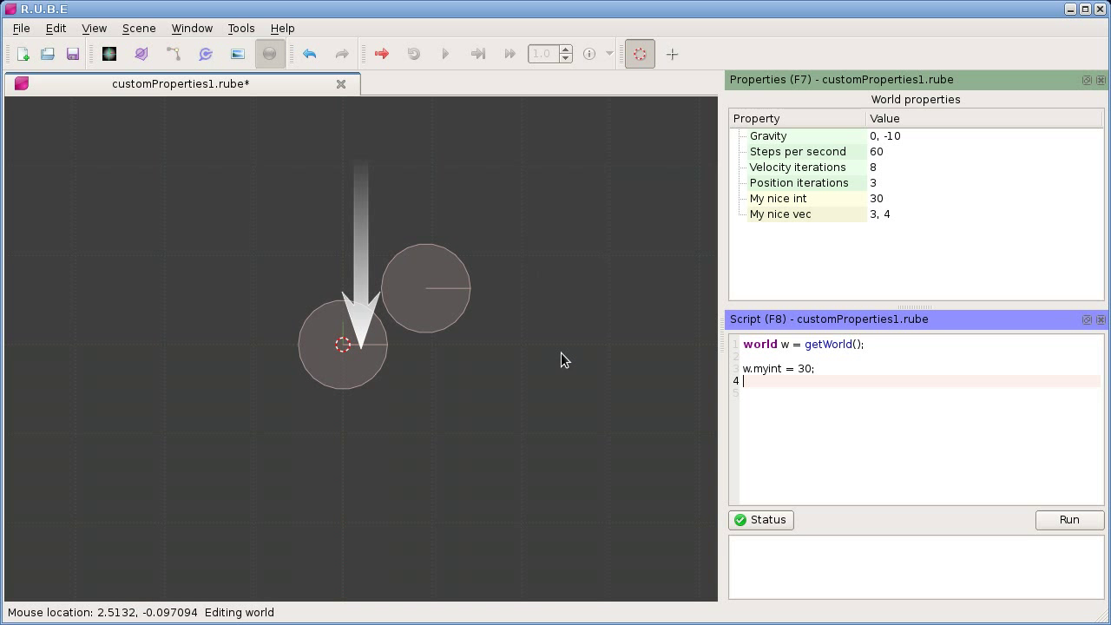
left_click(21, 27)
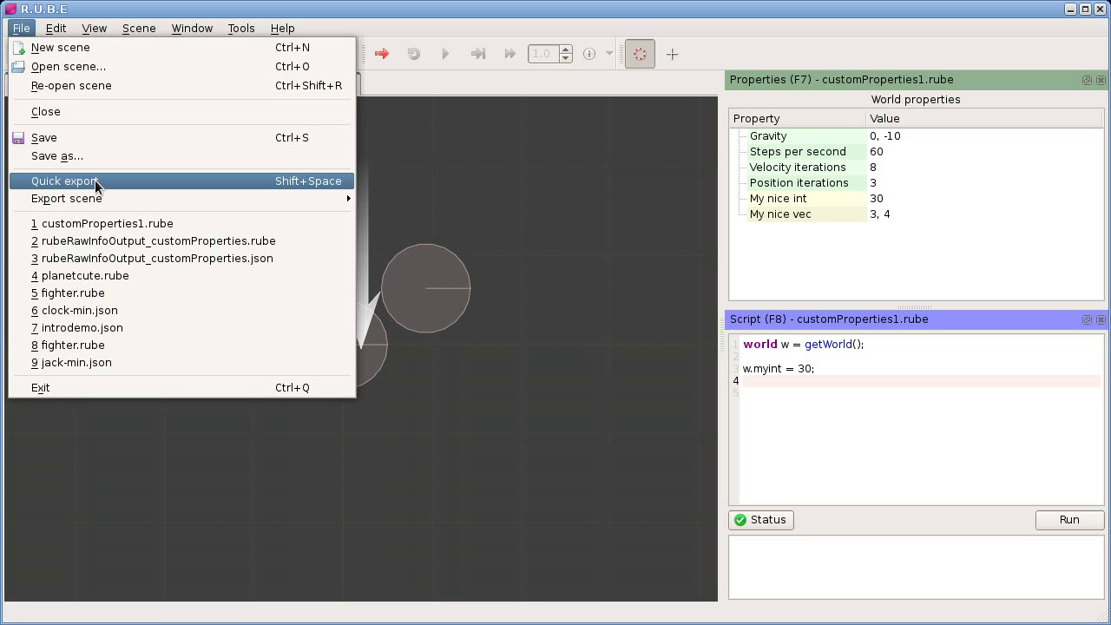
- Quick-export the scene to JSON and switch to the editor showing customProperties1.json
left_click(144, 181)
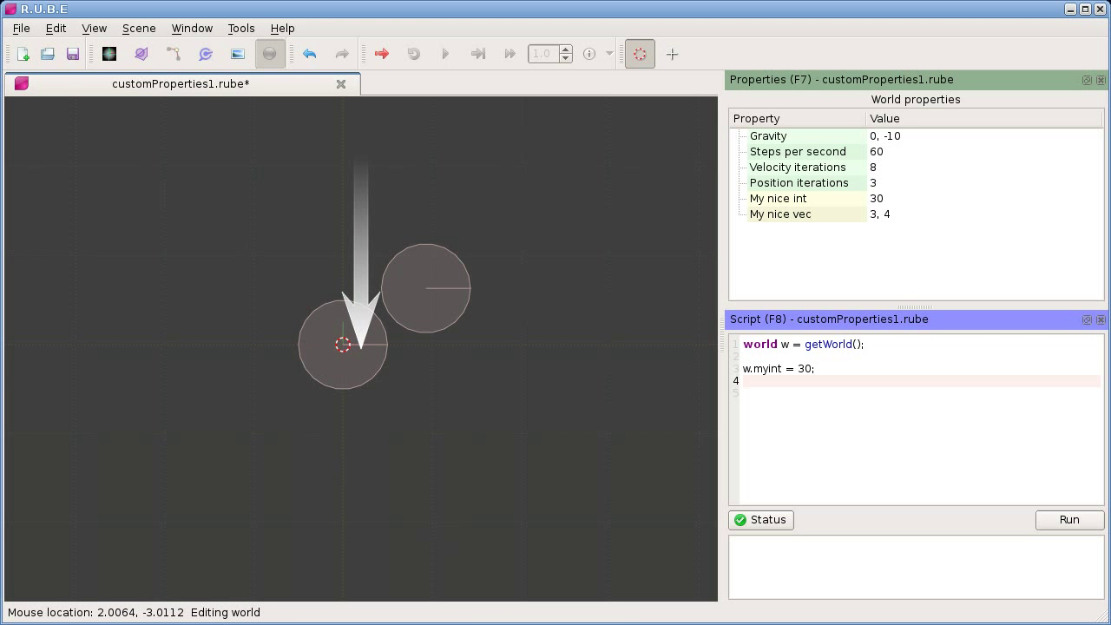
key("alt+Tab")
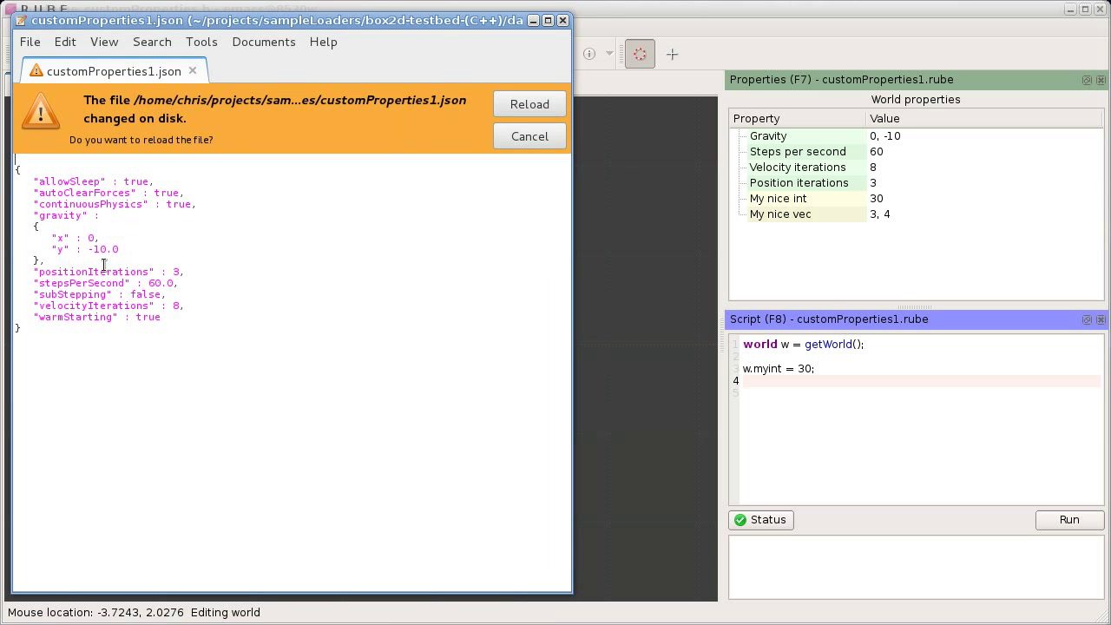
- Reload customProperties1.json from disk to show the respawn and sound custom properties
left_click(530, 103)
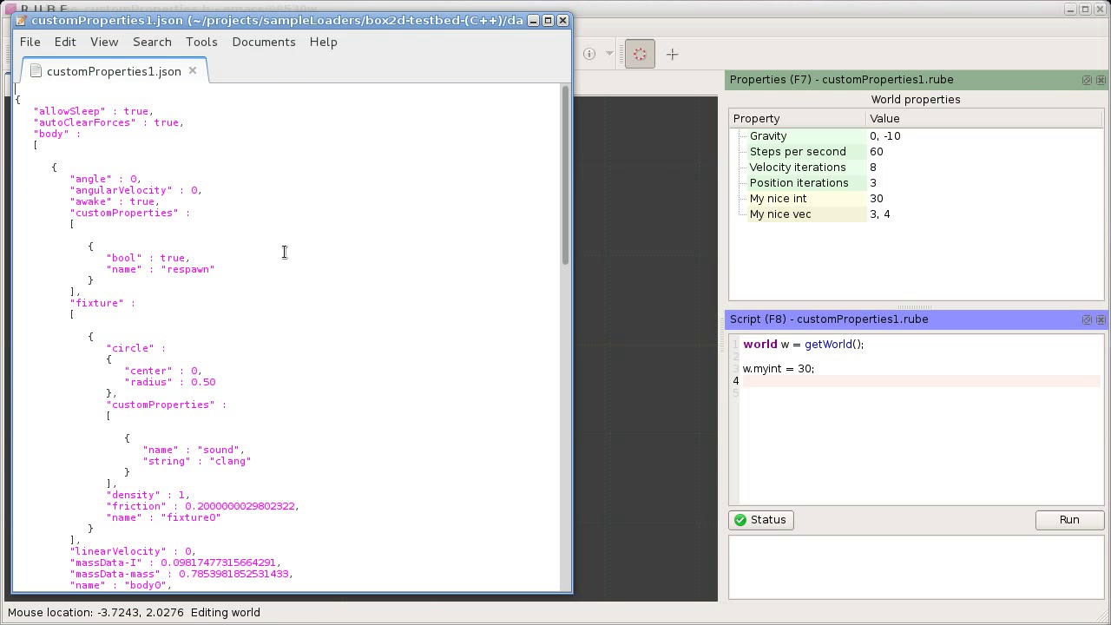
scroll(191, 225, "down", 1)
scroll(193, 235, "down", 5)
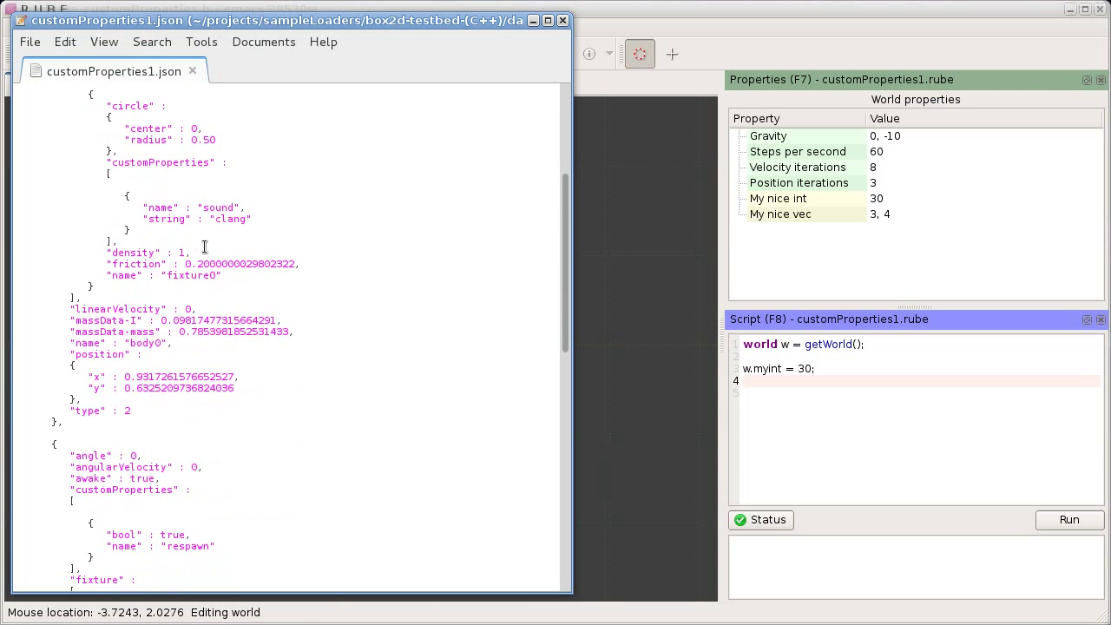
- Copy the whole JSON document and minimize gedit
key("ctrl+a")
right_click(265, 226)
left_click(333, 319)
left_click(533, 20)
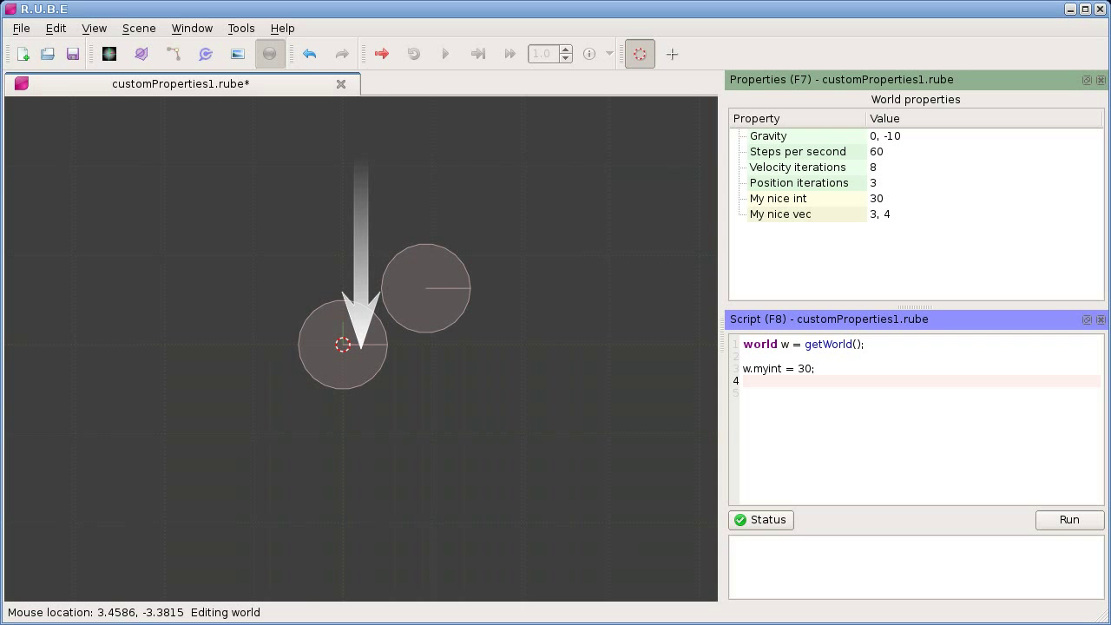
- Paste the JSON as plain text, format it, and collapse it to the root's top-level keys
key("alt+Tab")
right_click(139, 187)
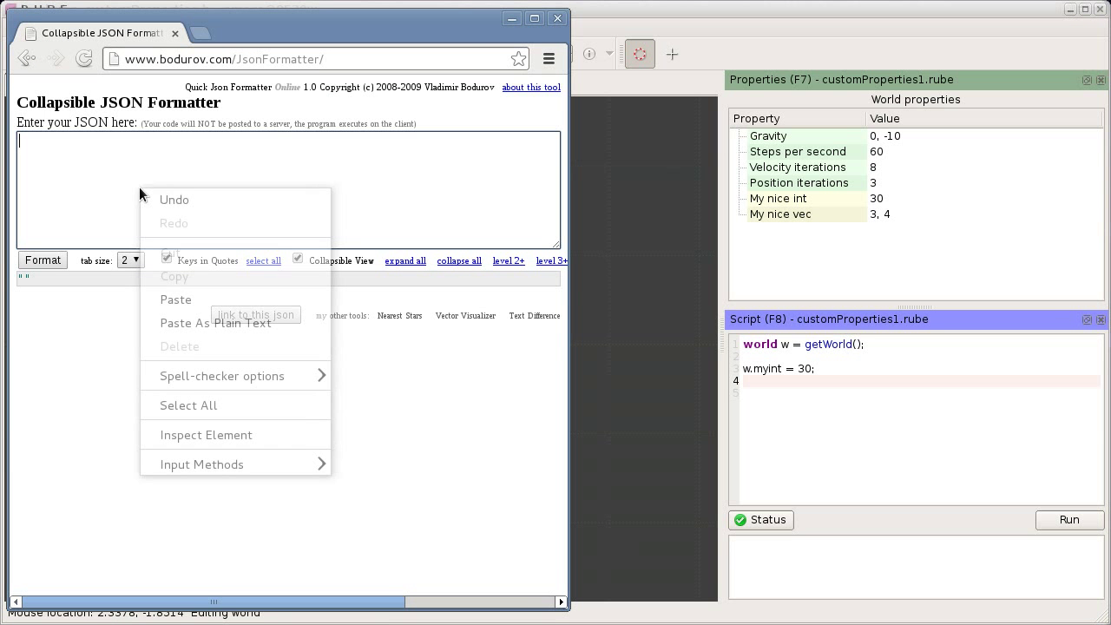
left_click(219, 323)
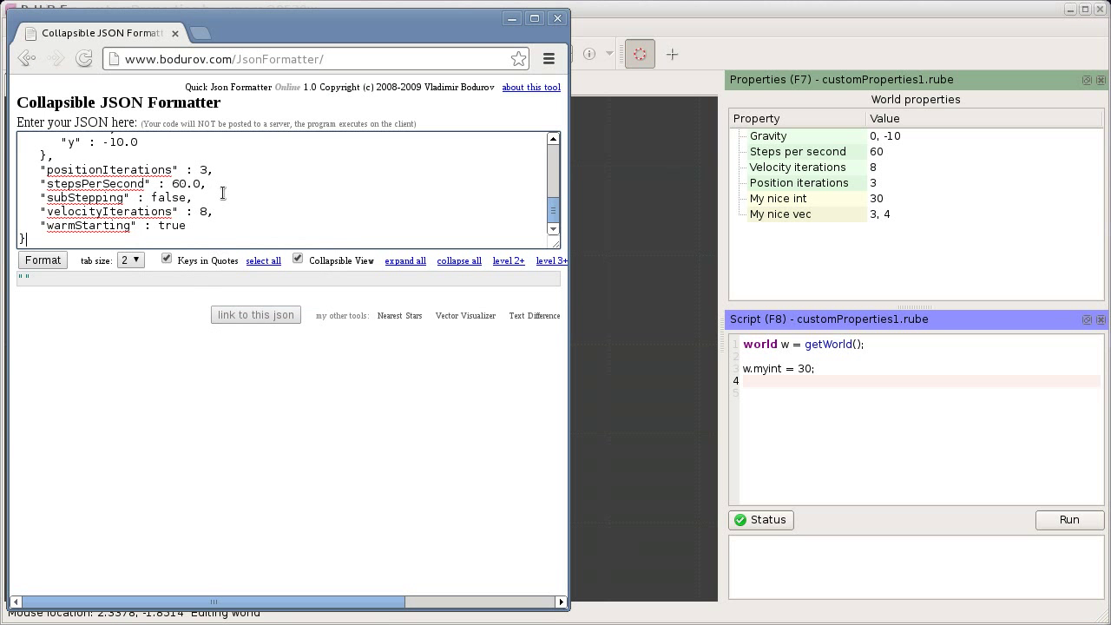
left_click(54, 257)
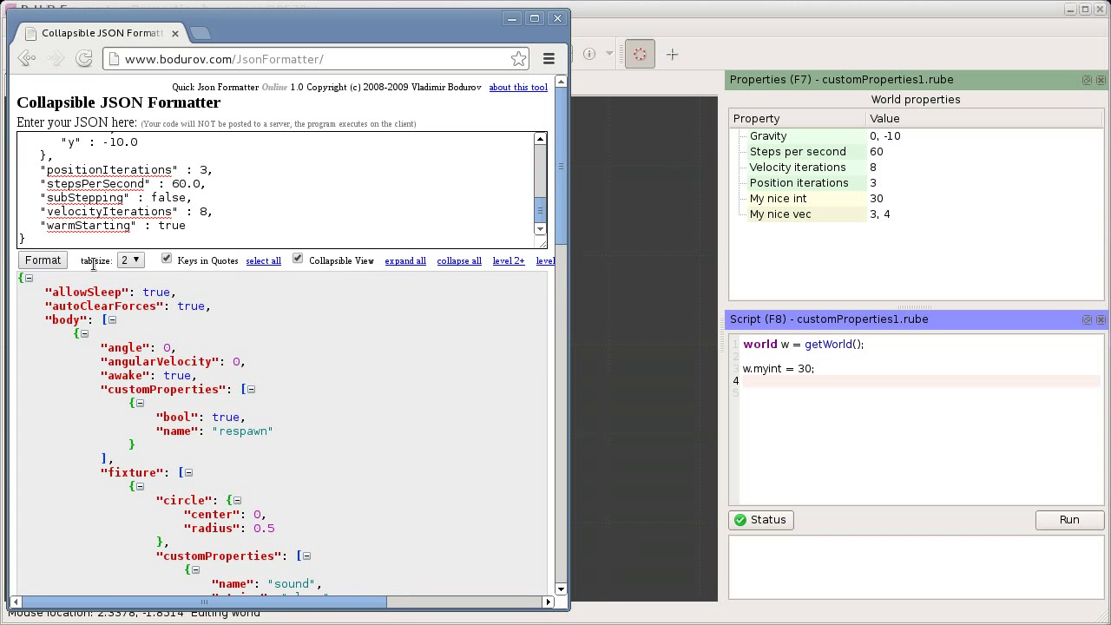
left_click(447, 262)
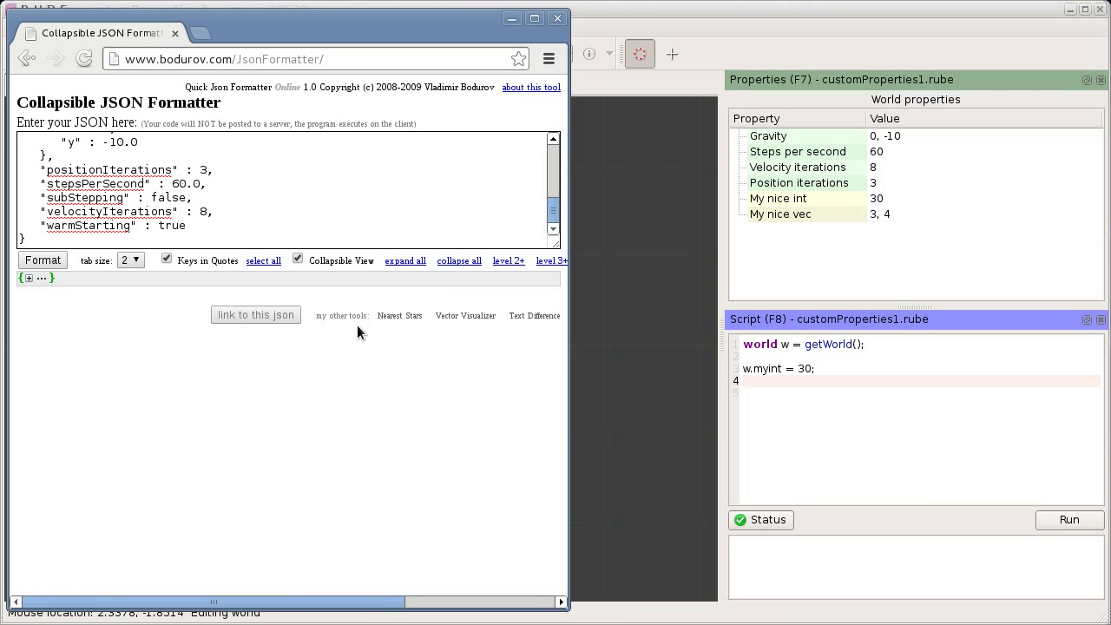
left_click(28, 279)
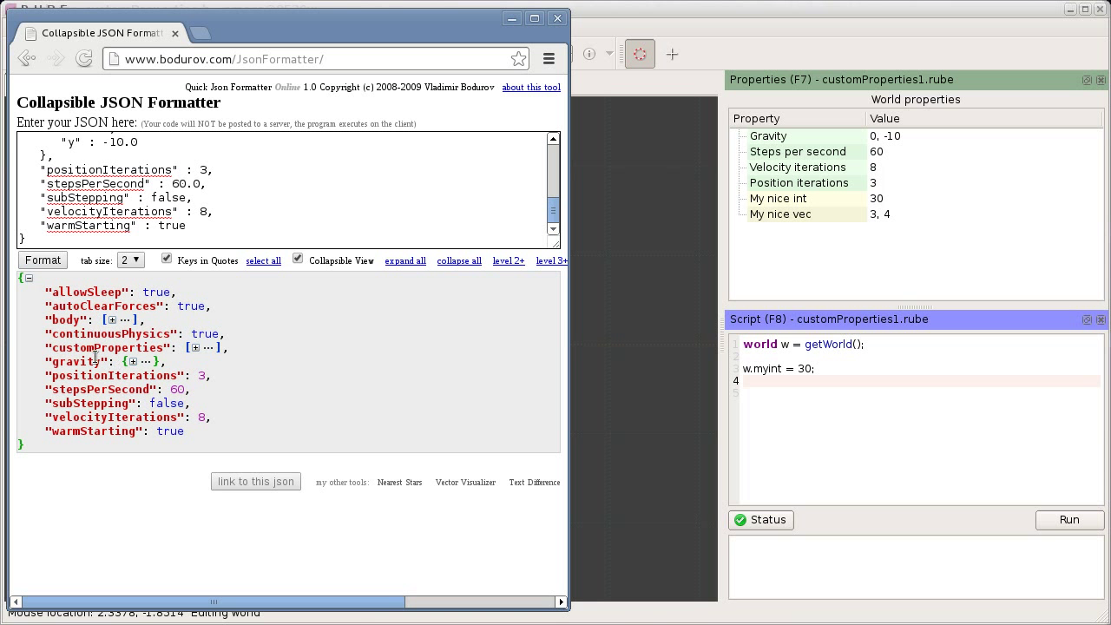
- Expand the world customProperties array and both of its property objects
left_click_drag(52, 347, 165, 348)
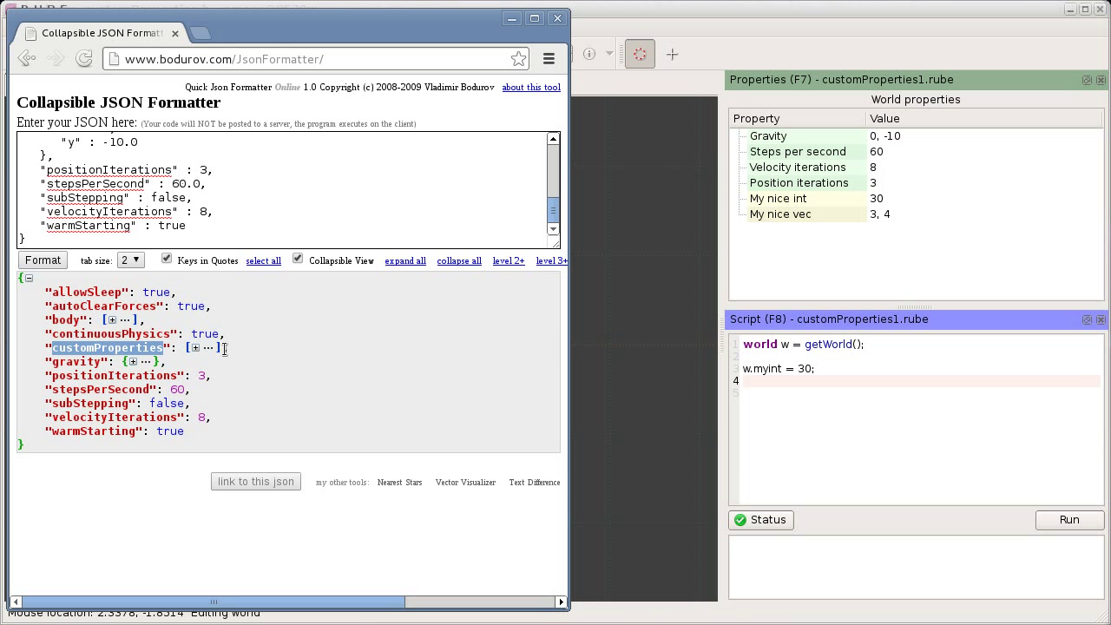
left_click(122, 348)
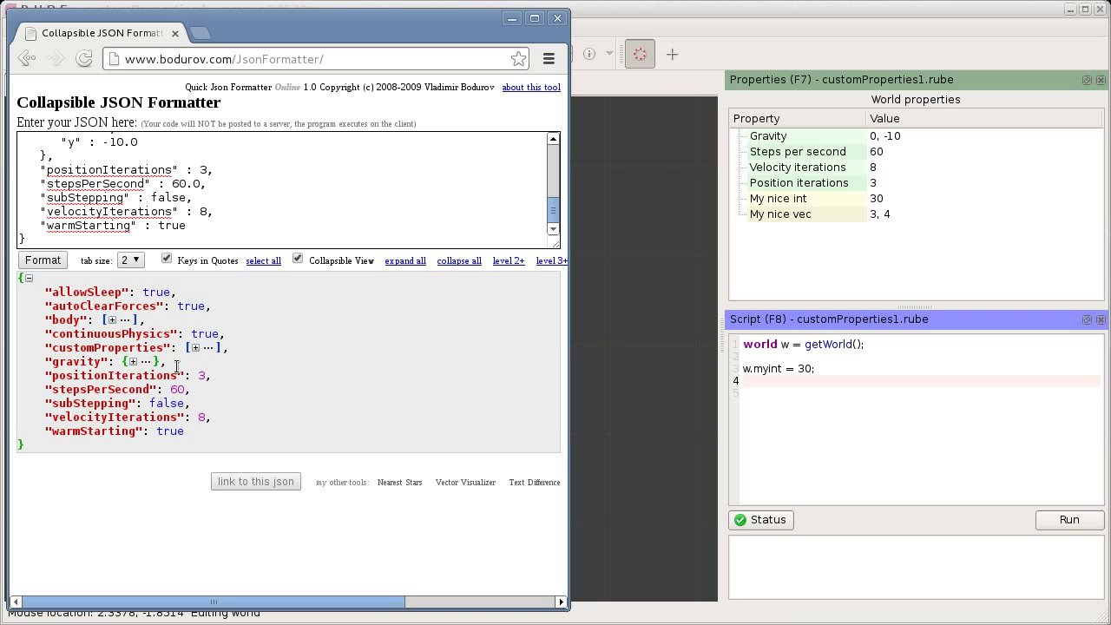
left_click(195, 348)
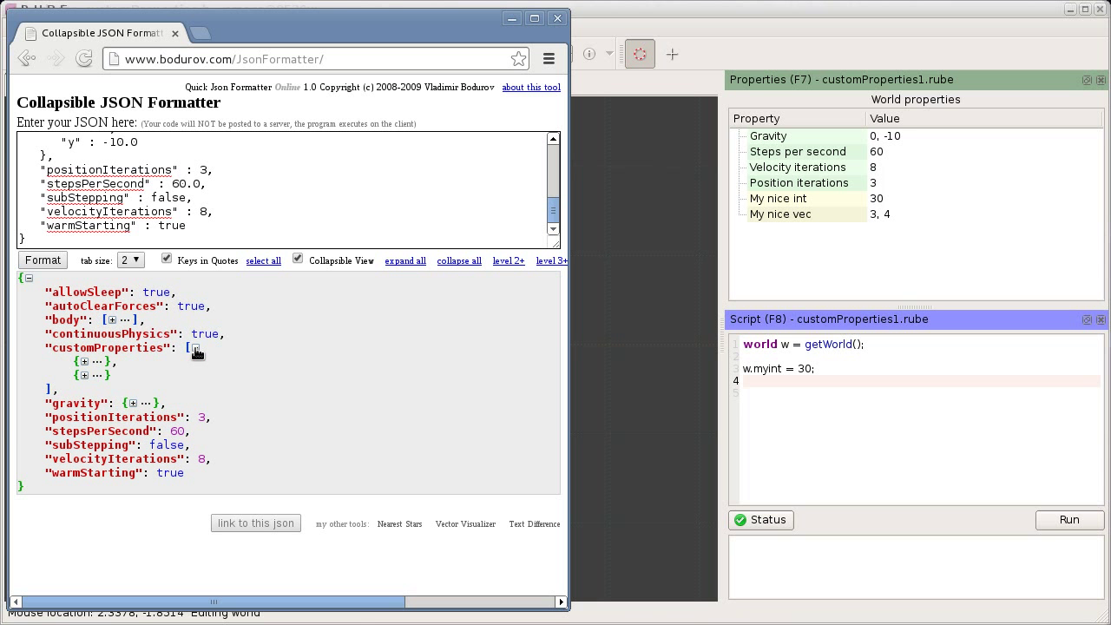
left_click(84, 361)
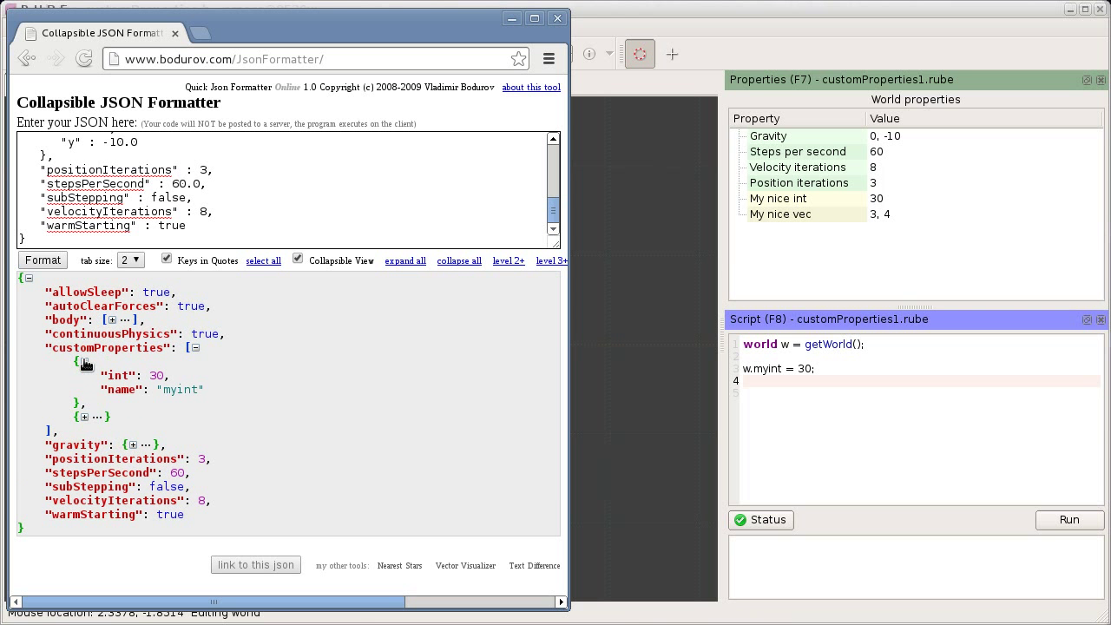
left_click(85, 417)
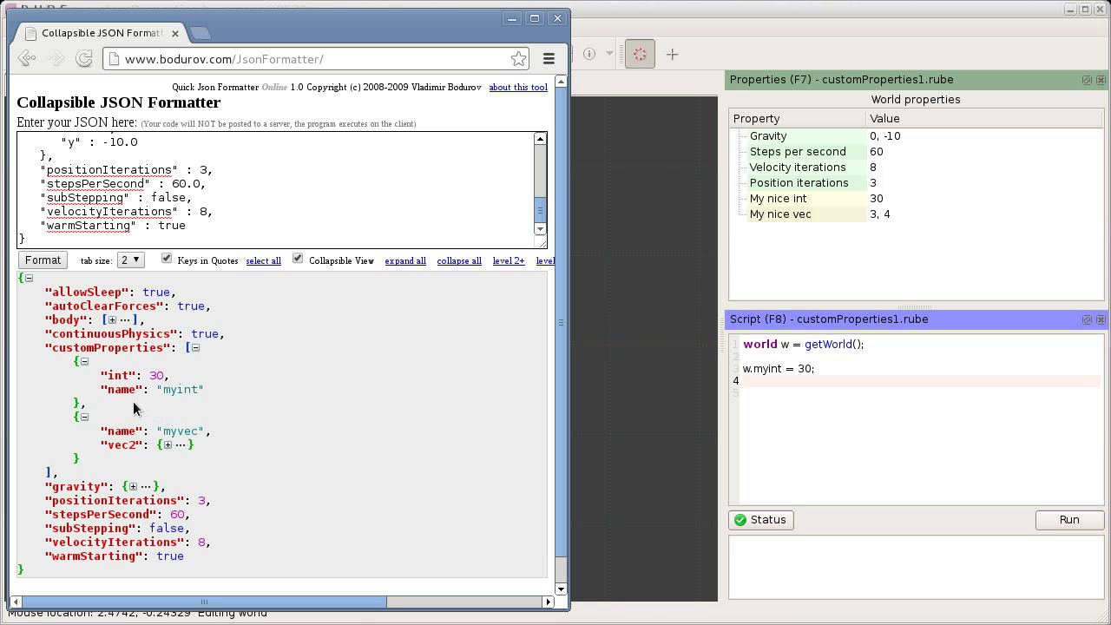
- Highlight the name key of the first custom property, myint
left_click_drag(99, 390, 134, 390)
left_click_drag(205, 388, 130, 377)
left_click(76, 363)
left_click(102, 389)
double_click(104, 389)
left_click(104, 389)
left_click_drag(102, 389, 208, 391)
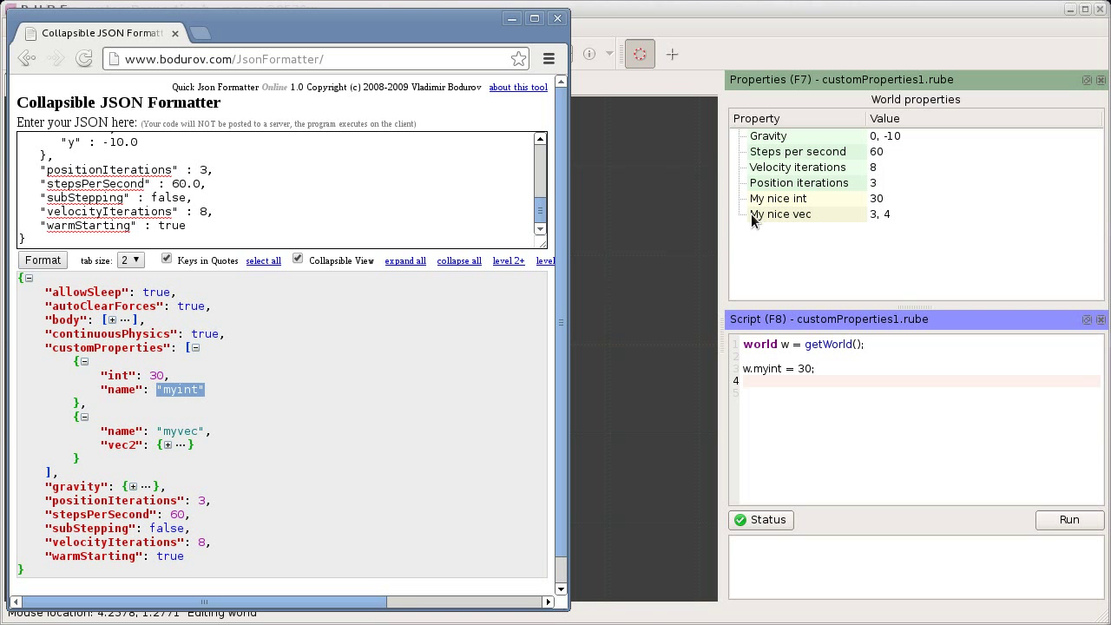
- Highlight the myint value and its int value 30
left_click(202, 391)
left_click_drag(166, 391, 199, 392)
left_click(110, 374)
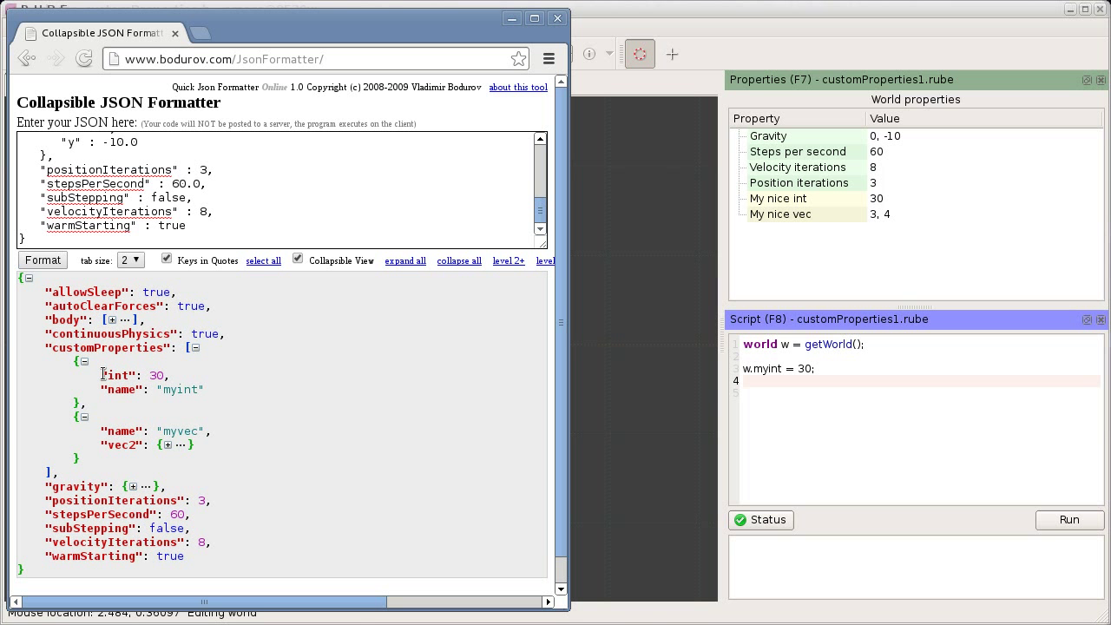
left_click_drag(103, 374, 139, 374)
left_click(135, 376)
double_click(154, 376)
left_click(168, 379)
- Inspect myvec's vec2 x and y values, then collapse the customProperties array
left_click_drag(107, 444, 136, 445)
left_click(123, 449)
left_click(167, 447)
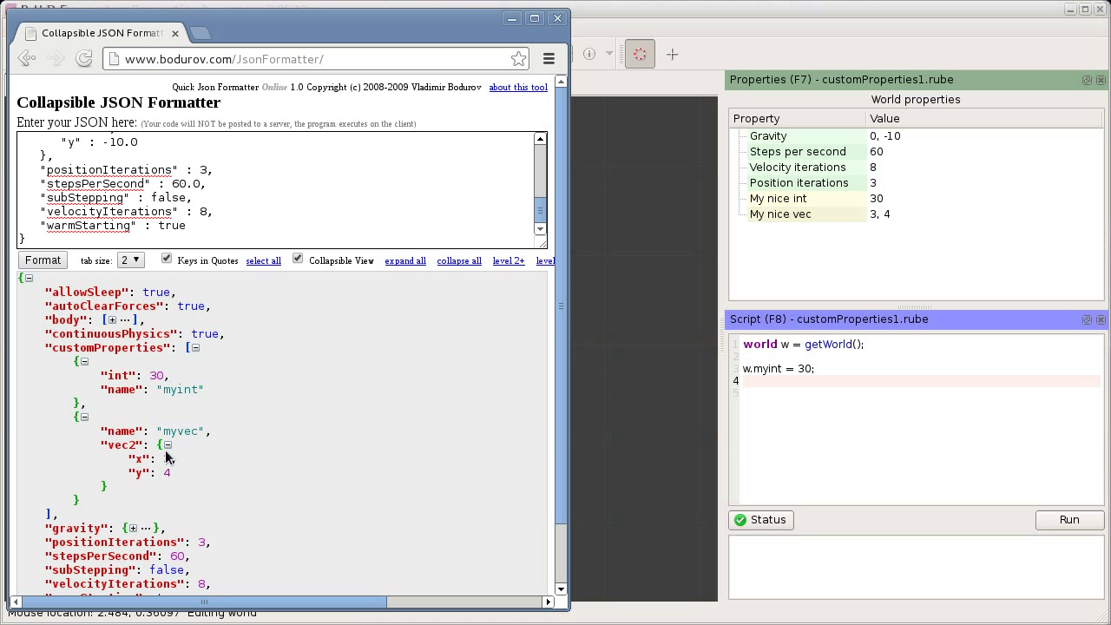
left_click(168, 445)
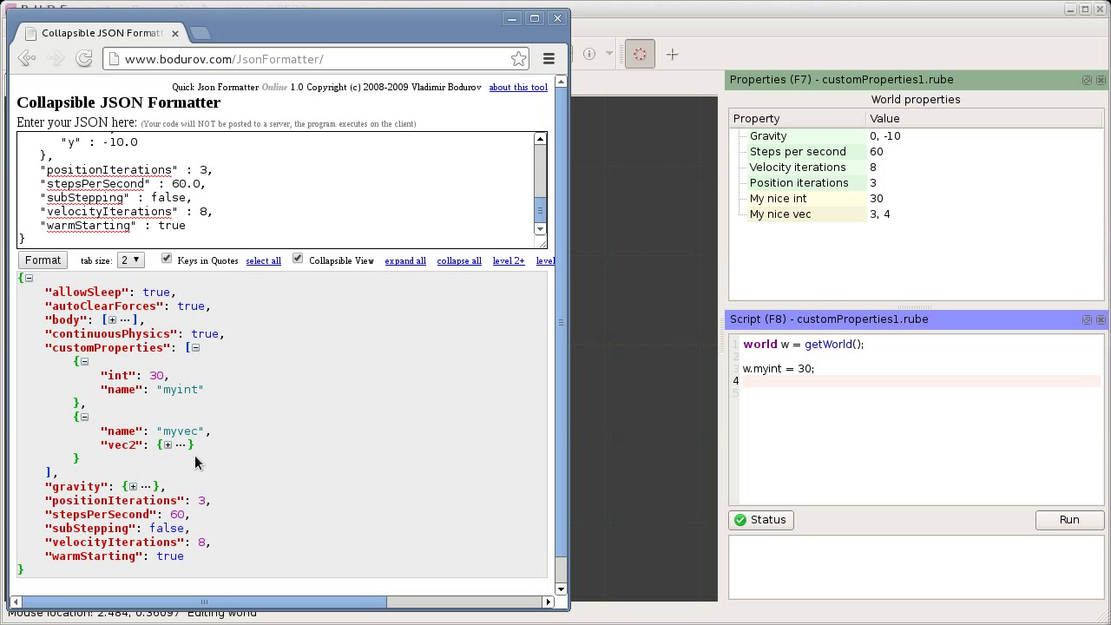
left_click(195, 348)
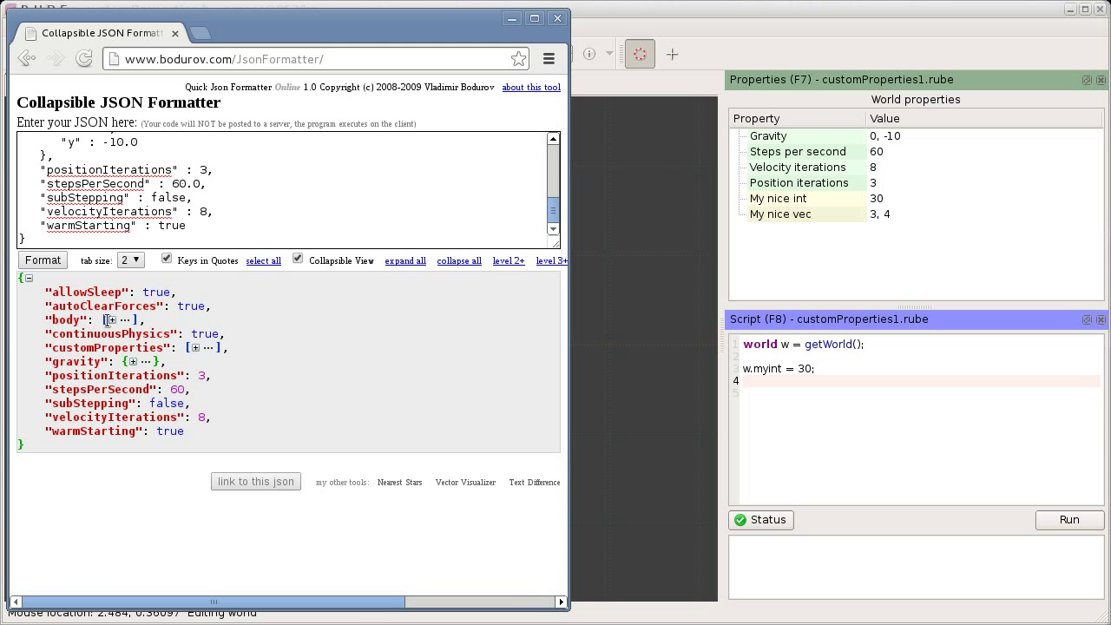
- Expand the first body's customProperties to reveal the respawn property, then collapse it
left_click(111, 320)
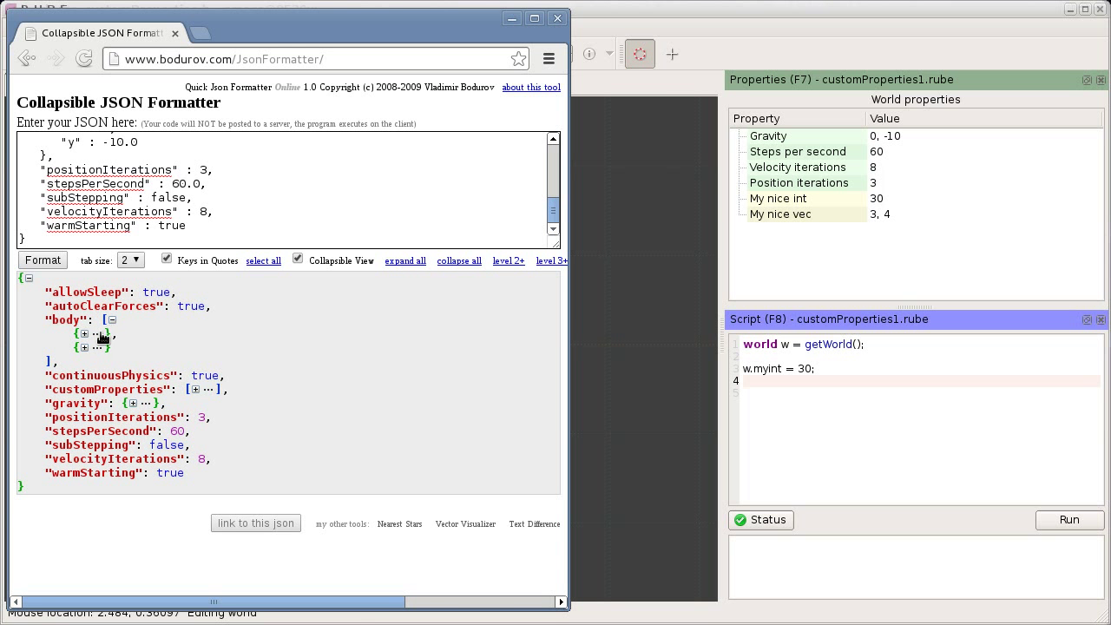
left_click(84, 334)
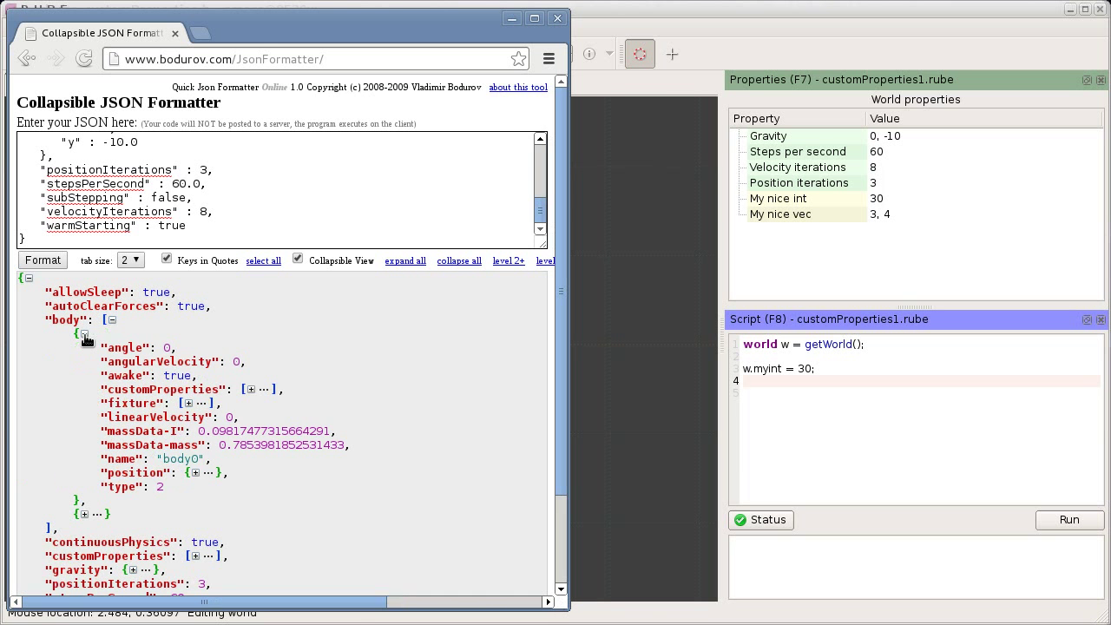
left_click_drag(108, 390, 213, 391)
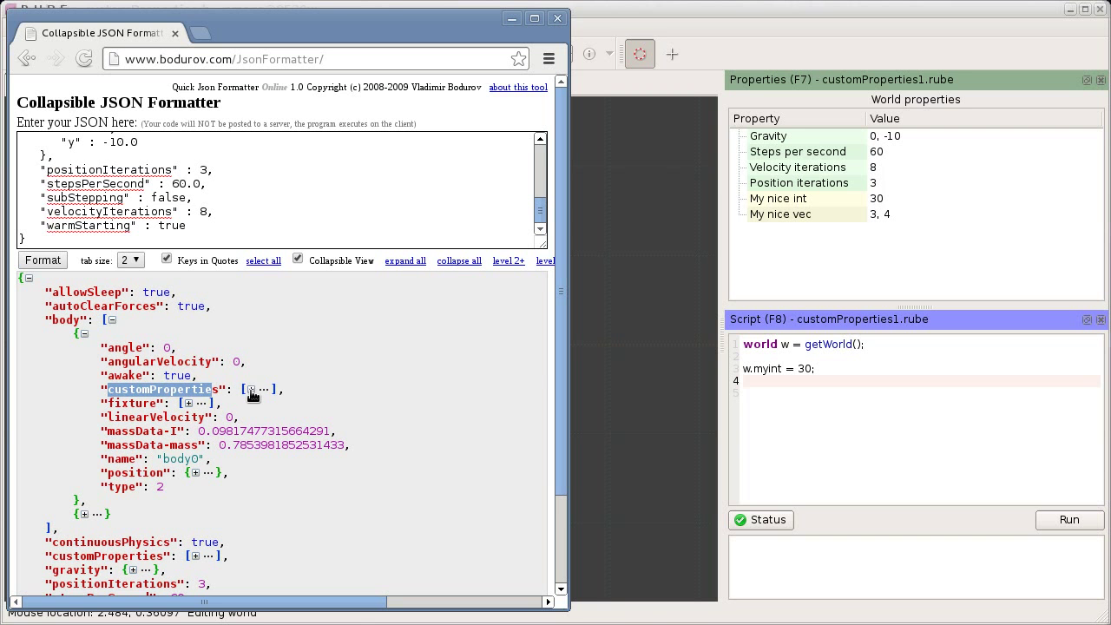
left_click(251, 390)
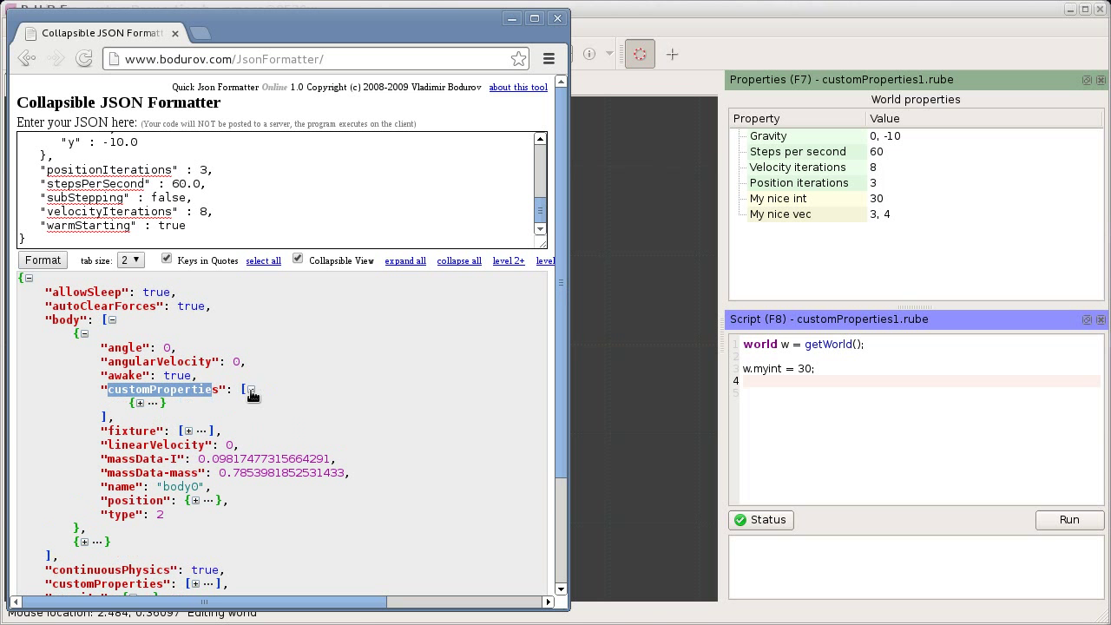
left_click(141, 404)
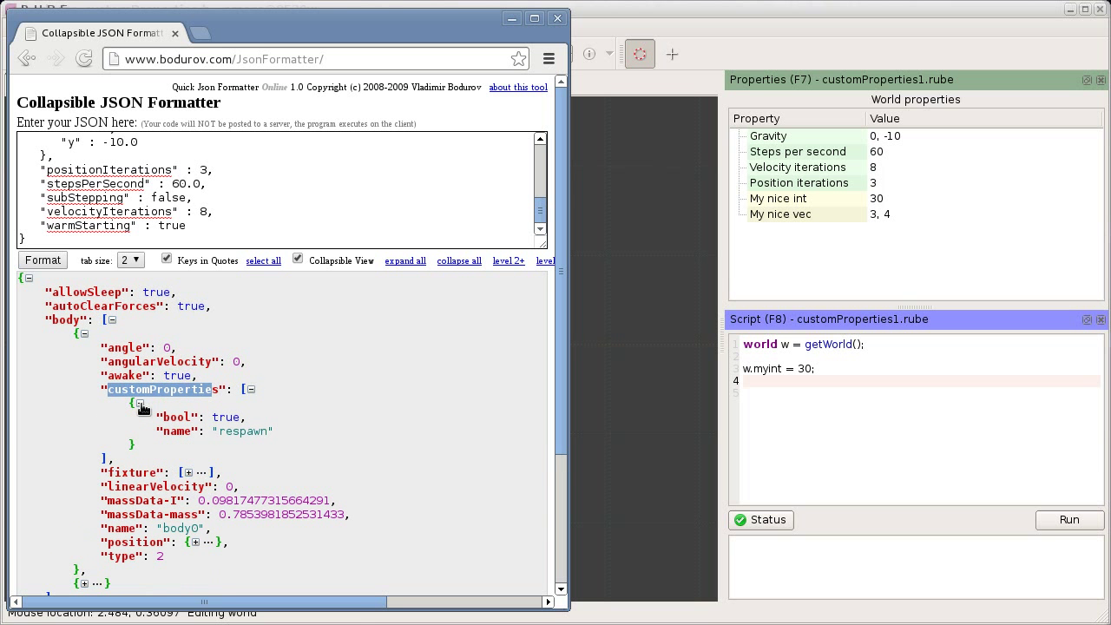
double_click(222, 432)
left_click(228, 417)
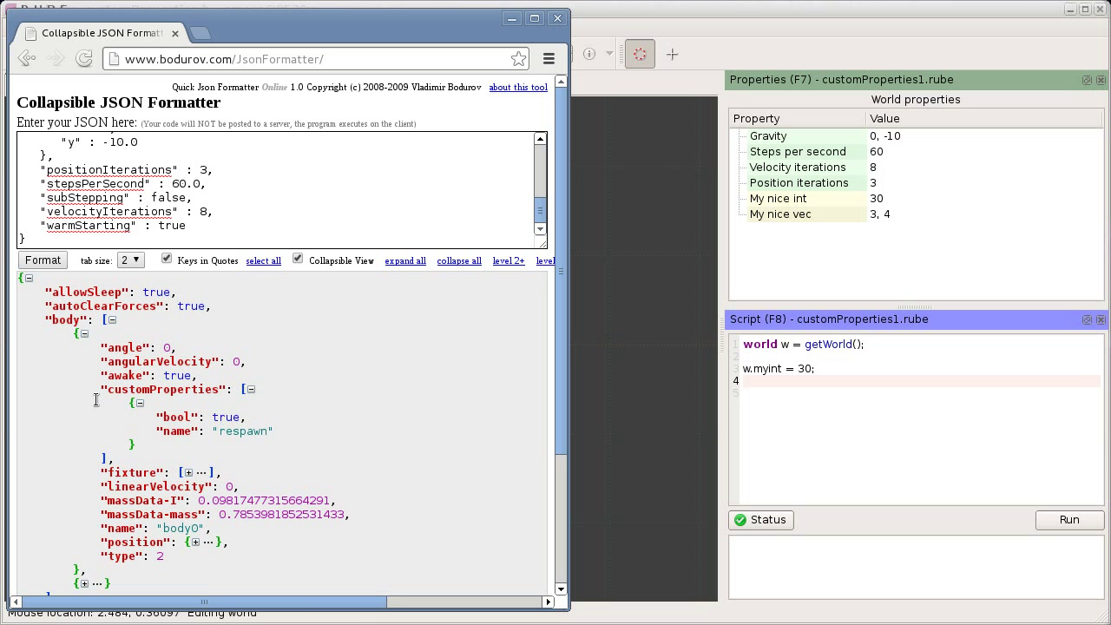
left_click(138, 402)
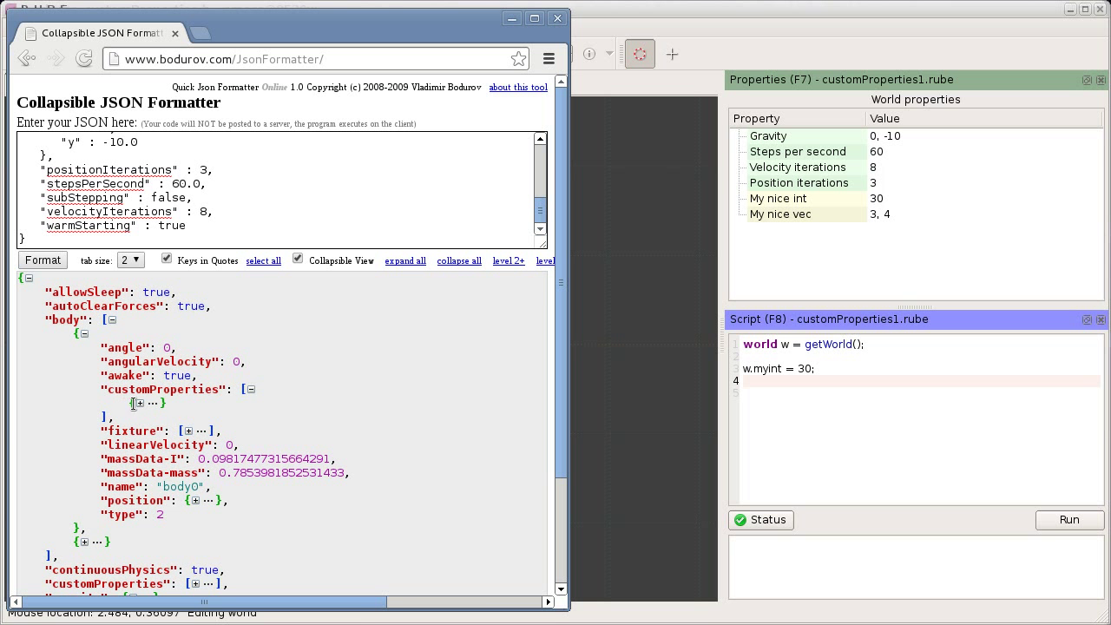
left_click(250, 389)
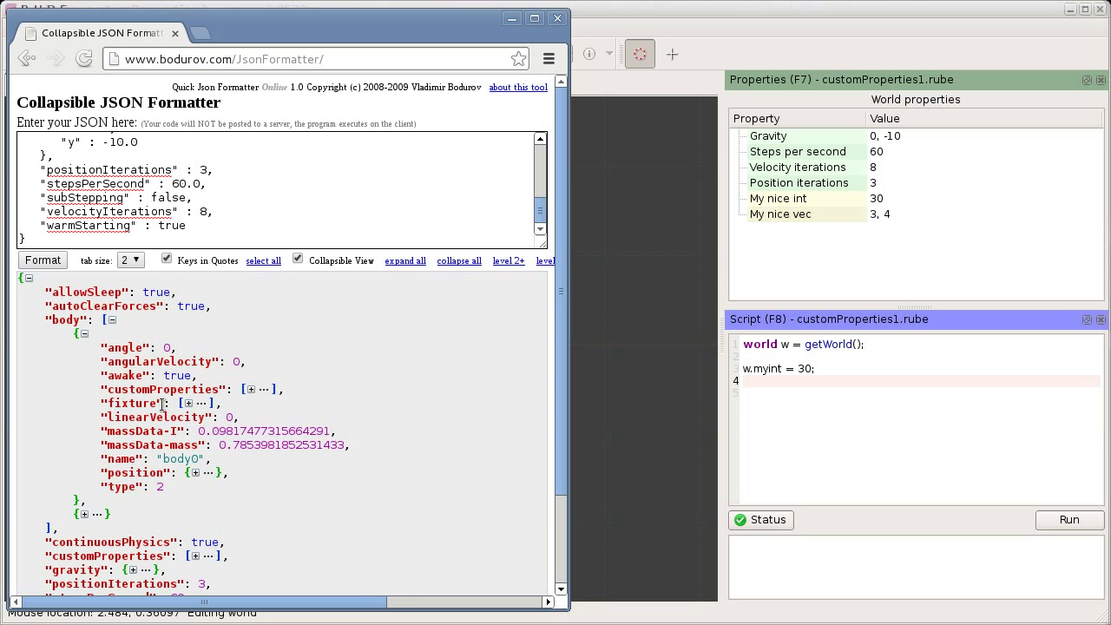
- Expand the body's fixture customProperties to reveal the sound property with value clang
left_click(186, 403)
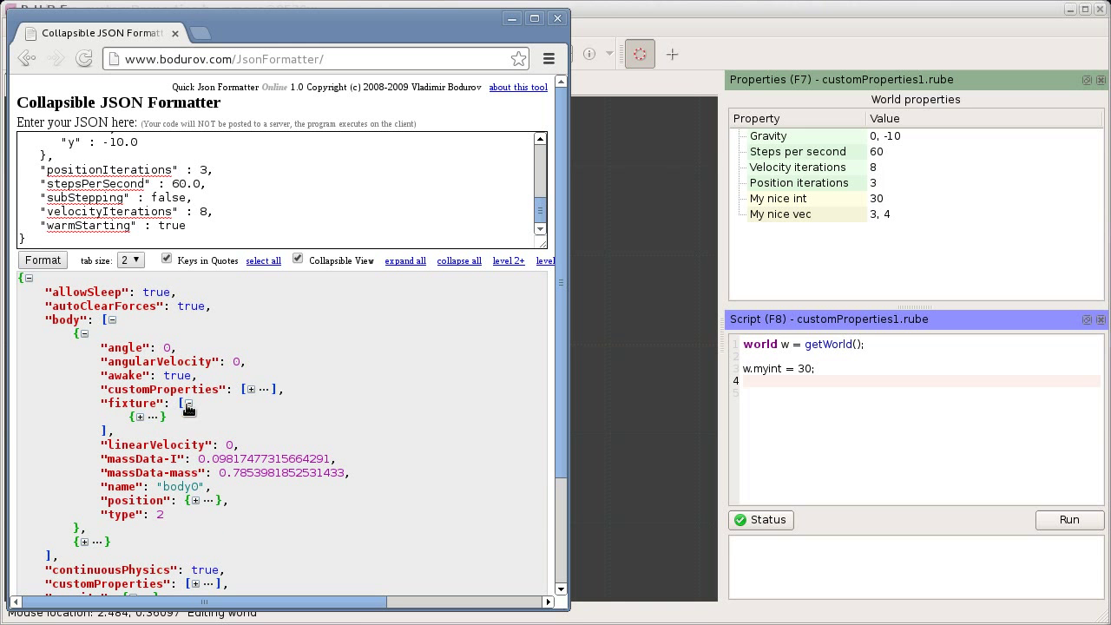
left_click(140, 417)
left_click_drag(176, 441, 274, 445)
left_click(273, 460)
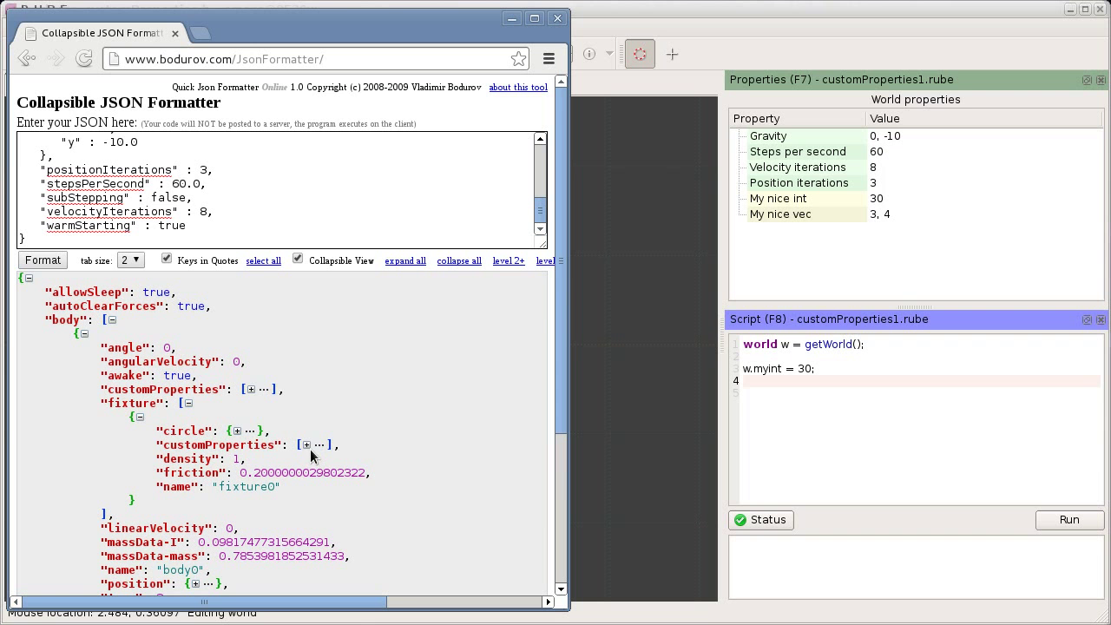
left_click(307, 446)
left_click(196, 459)
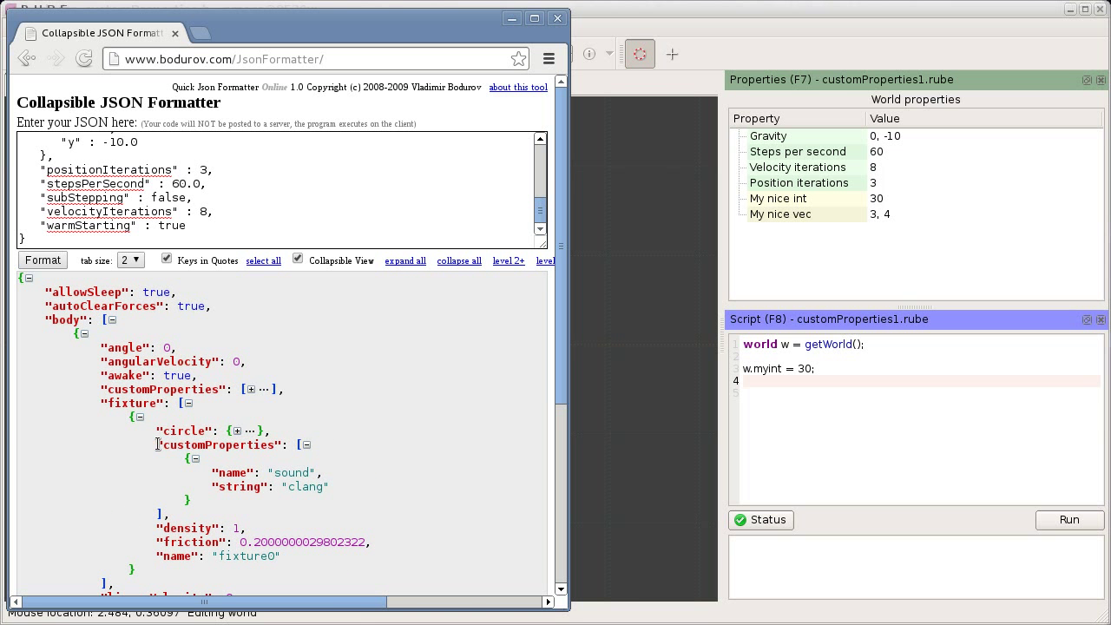
left_click_drag(166, 447, 277, 446)
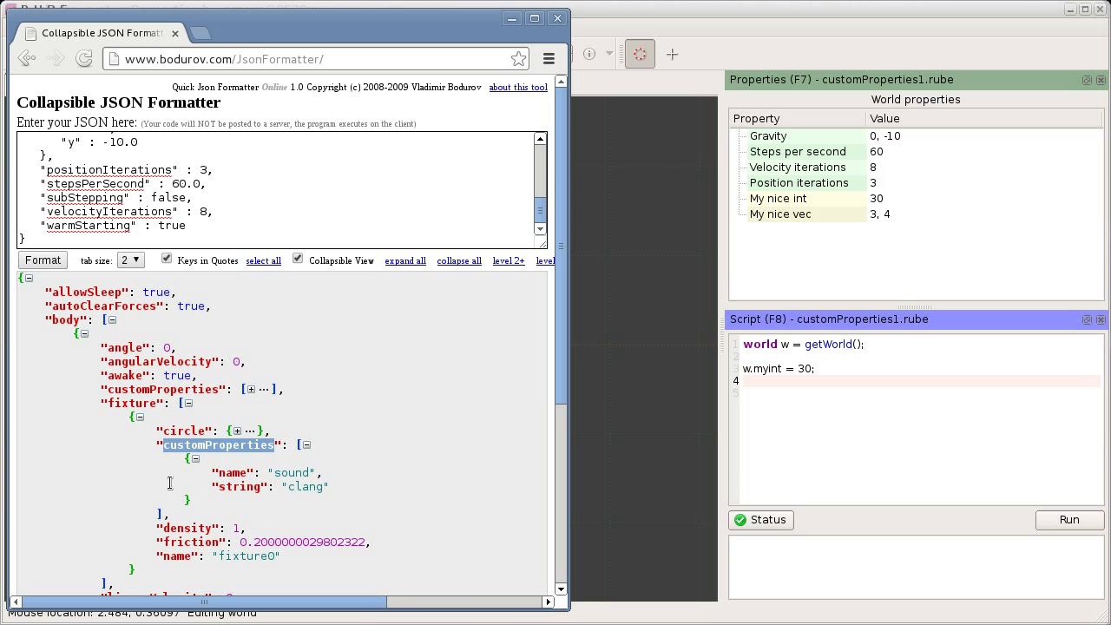
left_click_drag(164, 528, 209, 528)
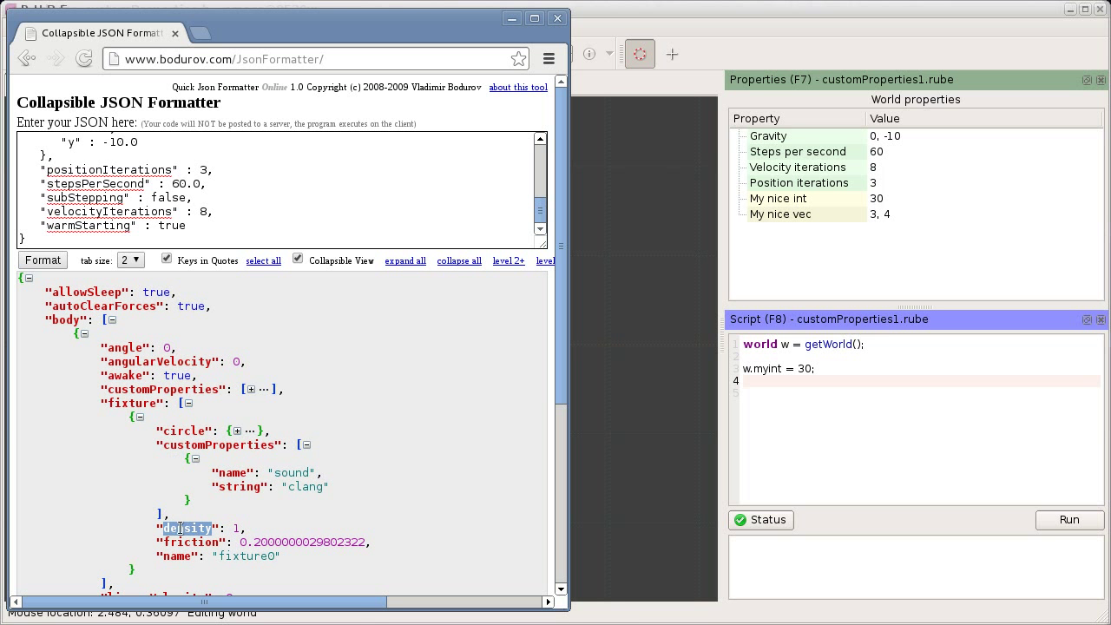
- Collapse the fixture, body and body array, then minimize the browser
left_click(197, 461)
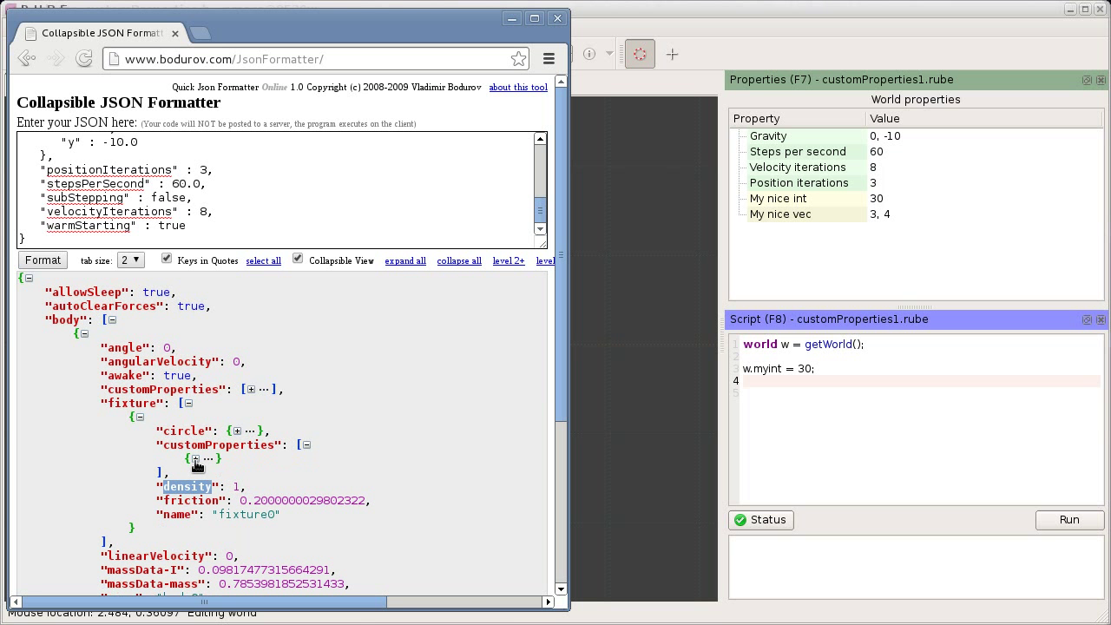
left_click(139, 417)
left_click(85, 333)
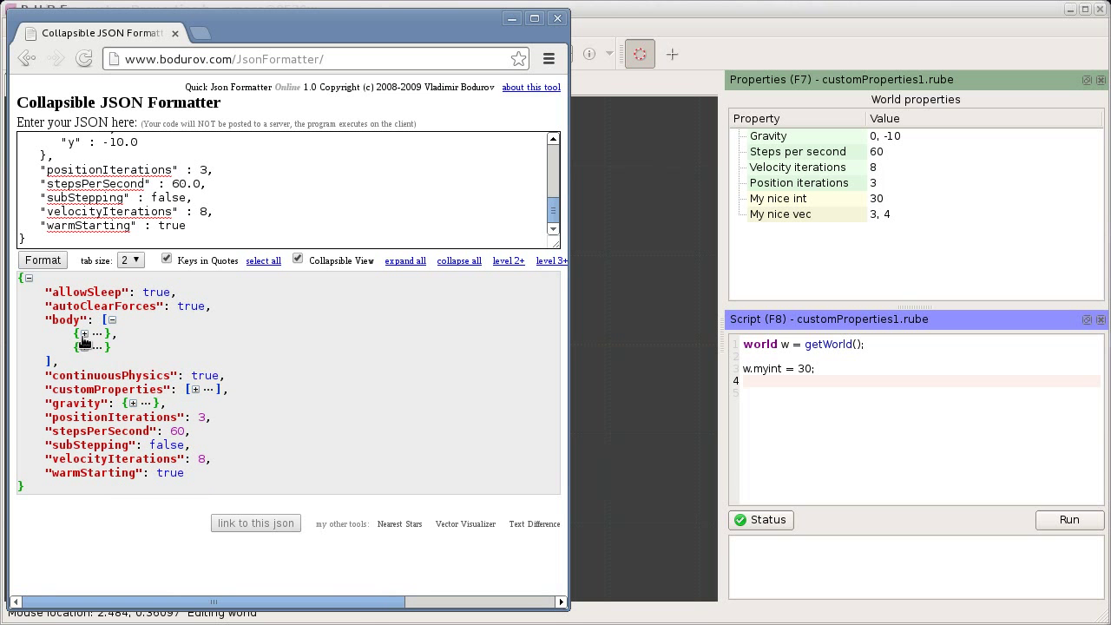
left_click(112, 321)
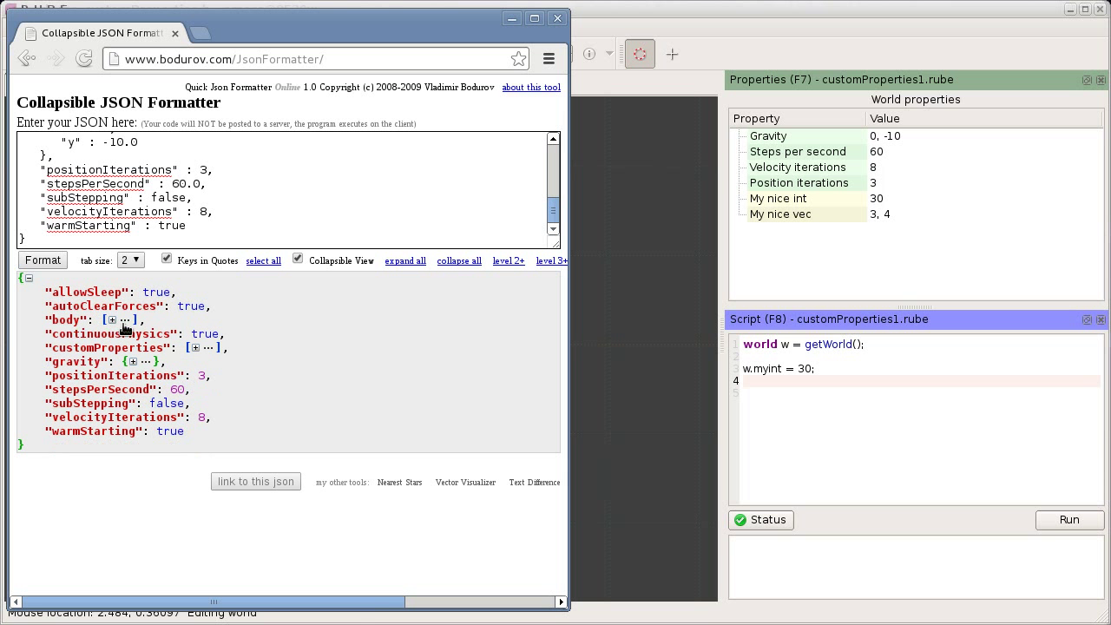
left_click(511, 19)
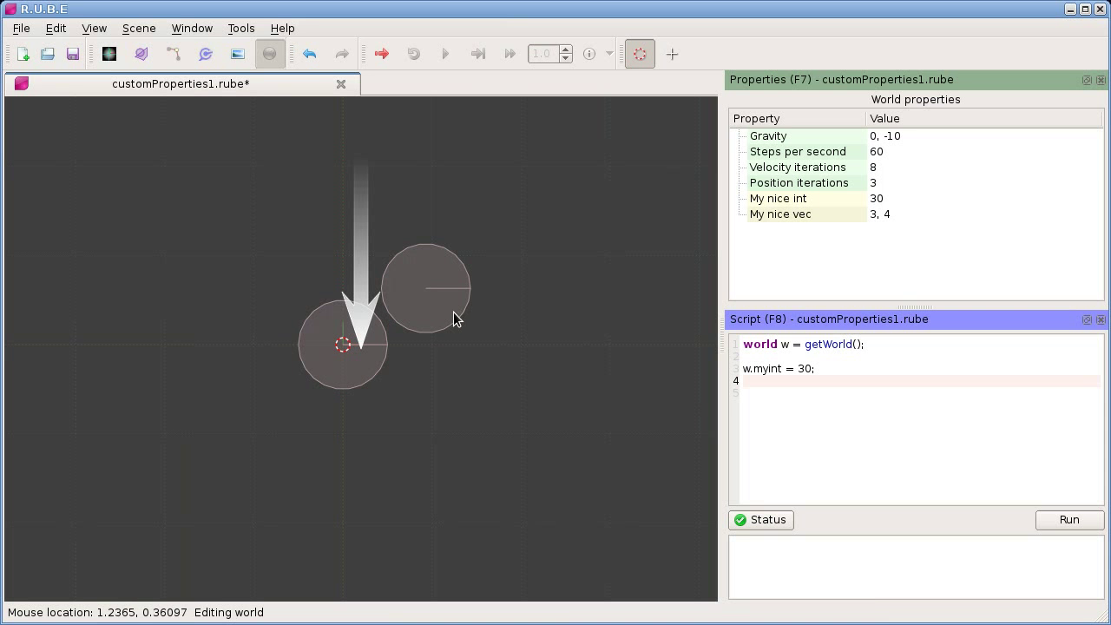
- Pan the scene and move the testbed window aside to watch Load RUBE (custom properties)
right_click_drag(439, 323, 426, 333)
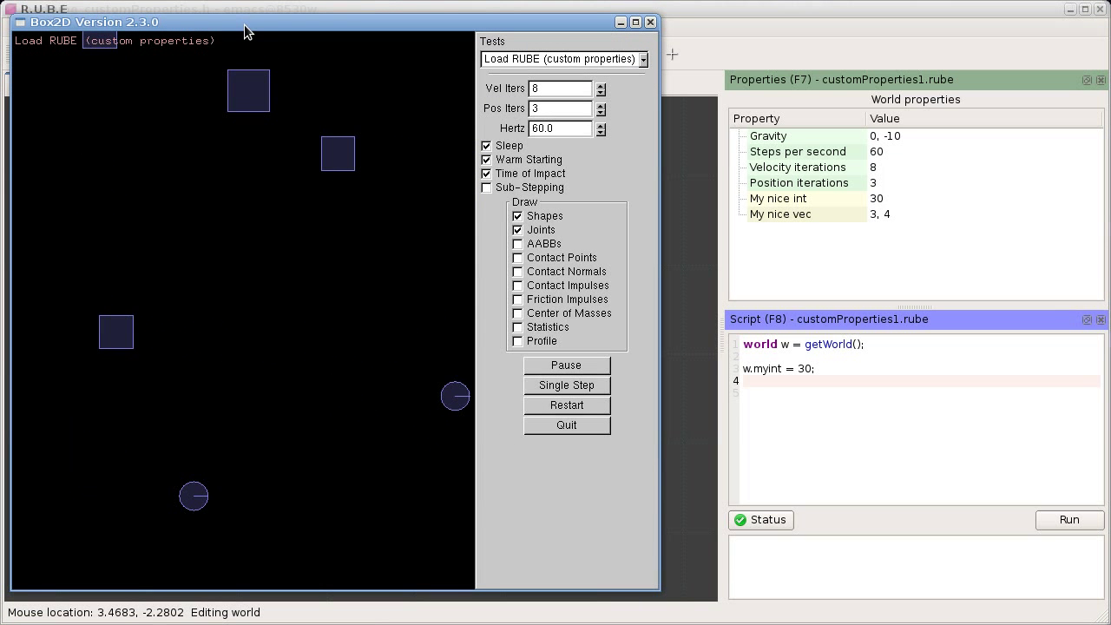
left_click_drag(229, 14, 239, 27)
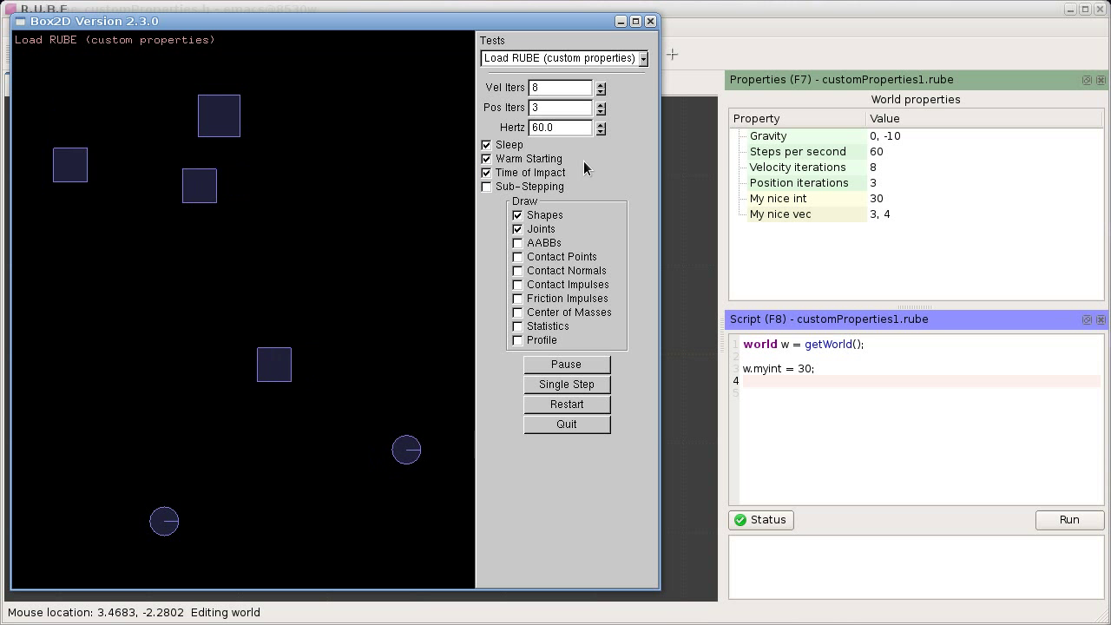
- Quit the testbed, leaving rubeRawInfoOutput_customProperties.rube open in R.U.B.E
key("Escape")
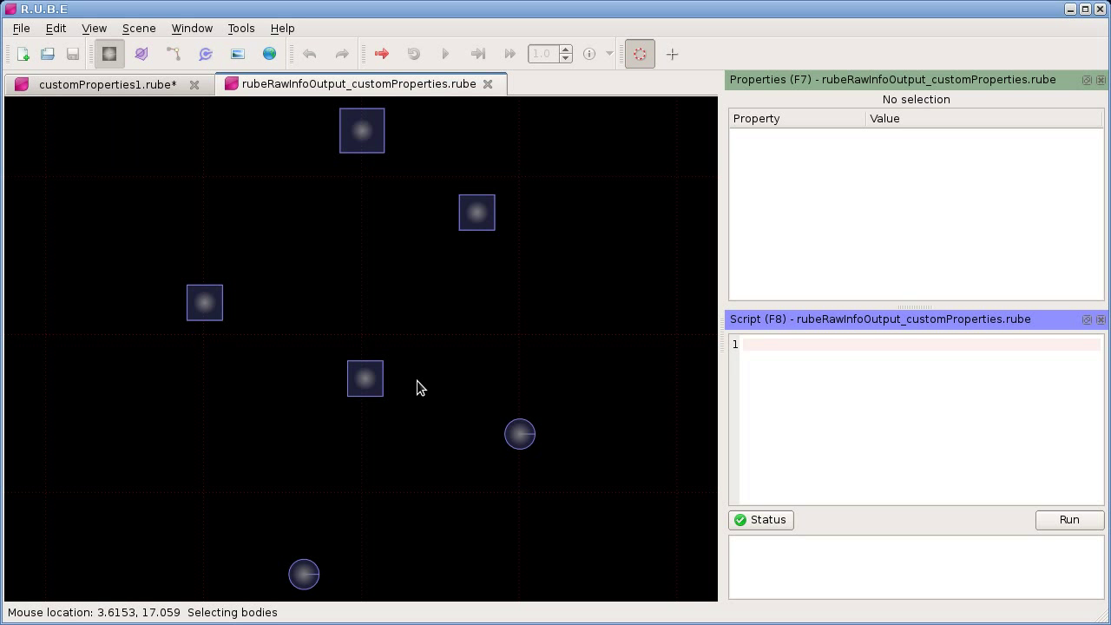
left_click(139, 29)
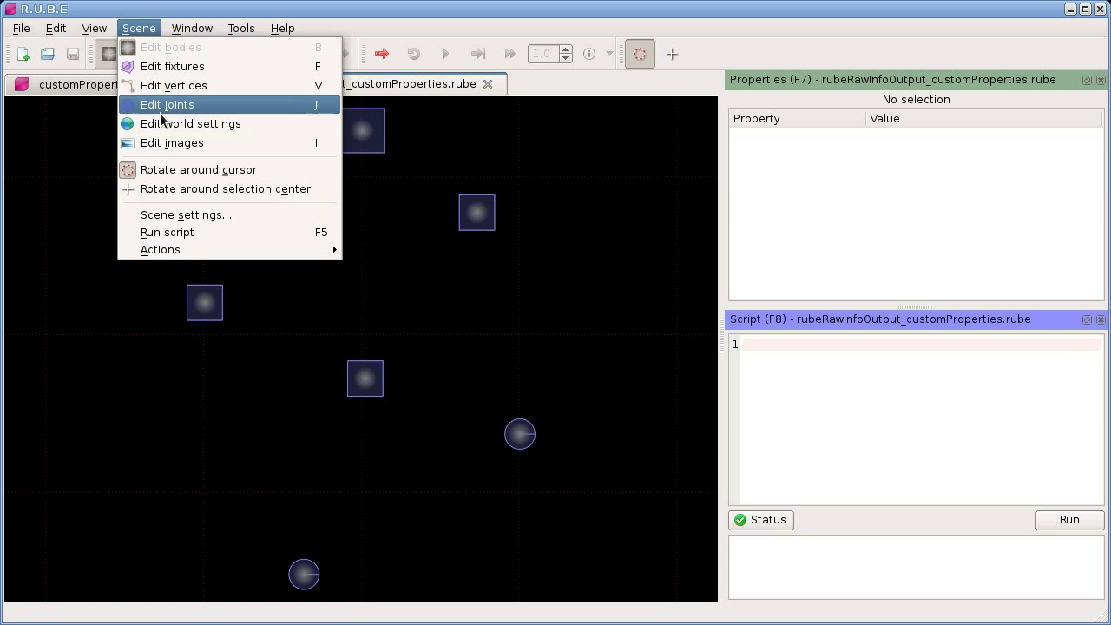
left_click(237, 214)
left_click_drag(567, 247, 364, 199)
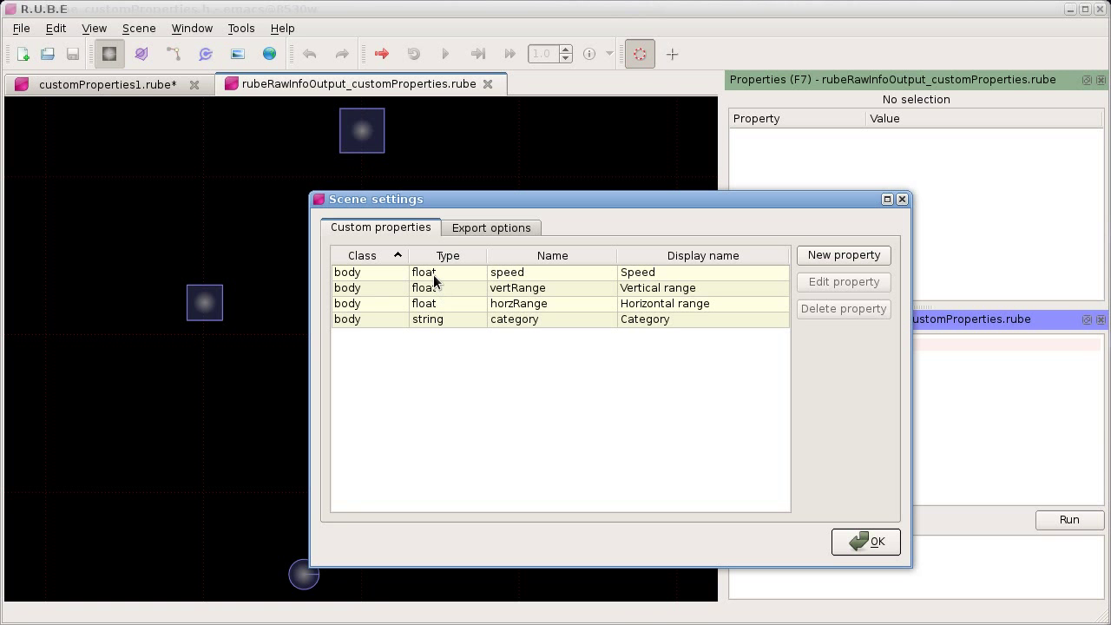
left_click(635, 275)
left_click(641, 291)
left_click(642, 305)
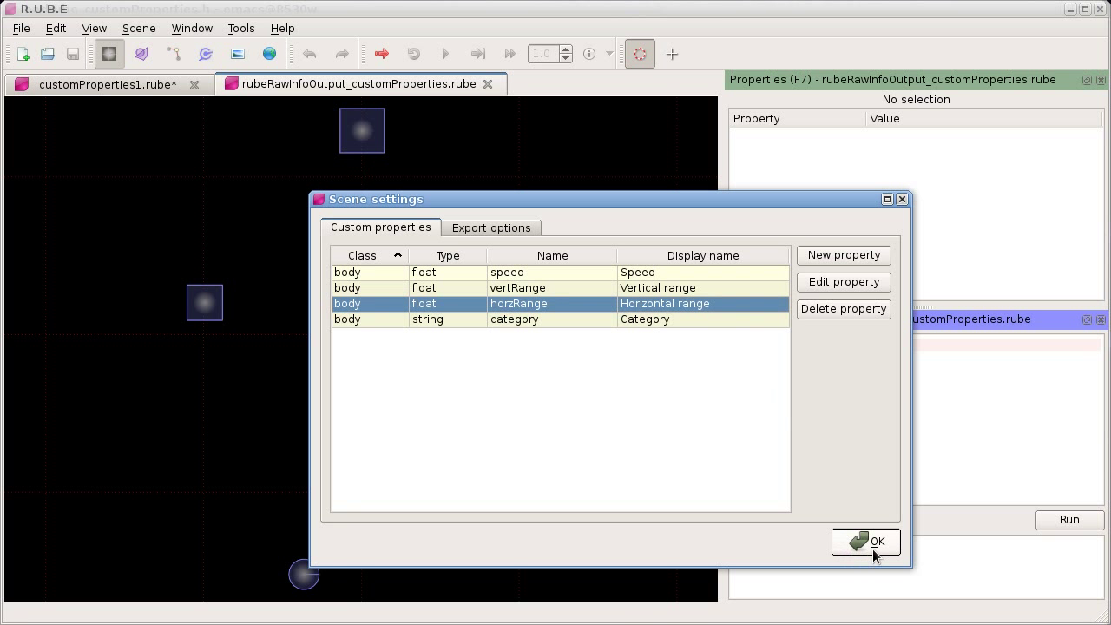
left_click(903, 198)
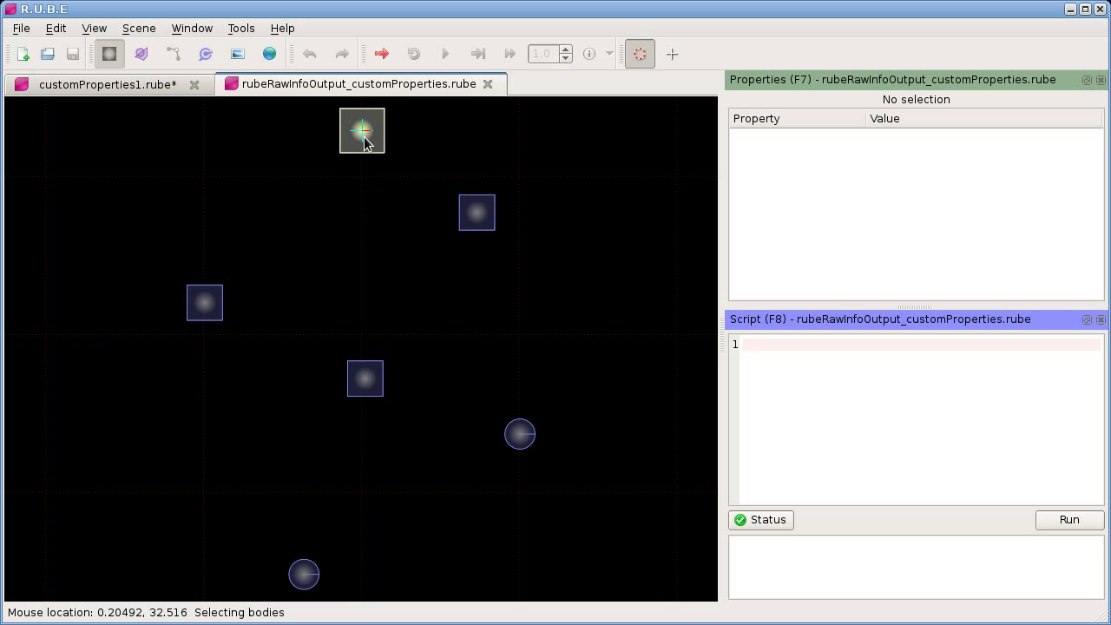
- Show body1's properties (wobbly, speed 3, vertical range 15) without the Script panel, and narrow the editor
mouse_move(365, 143)
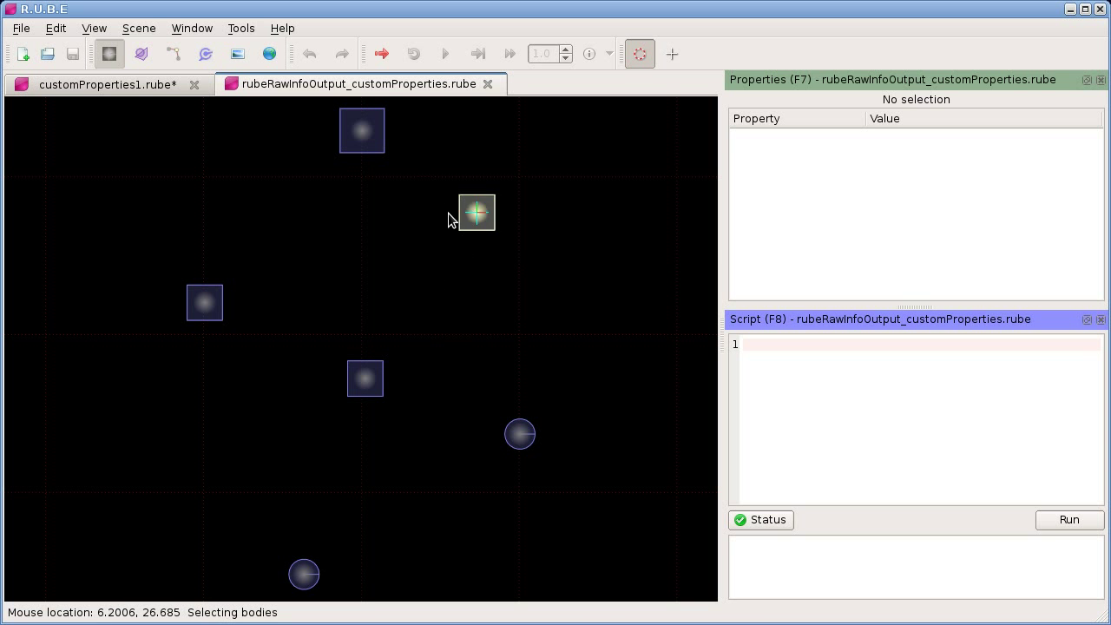
left_click(363, 135)
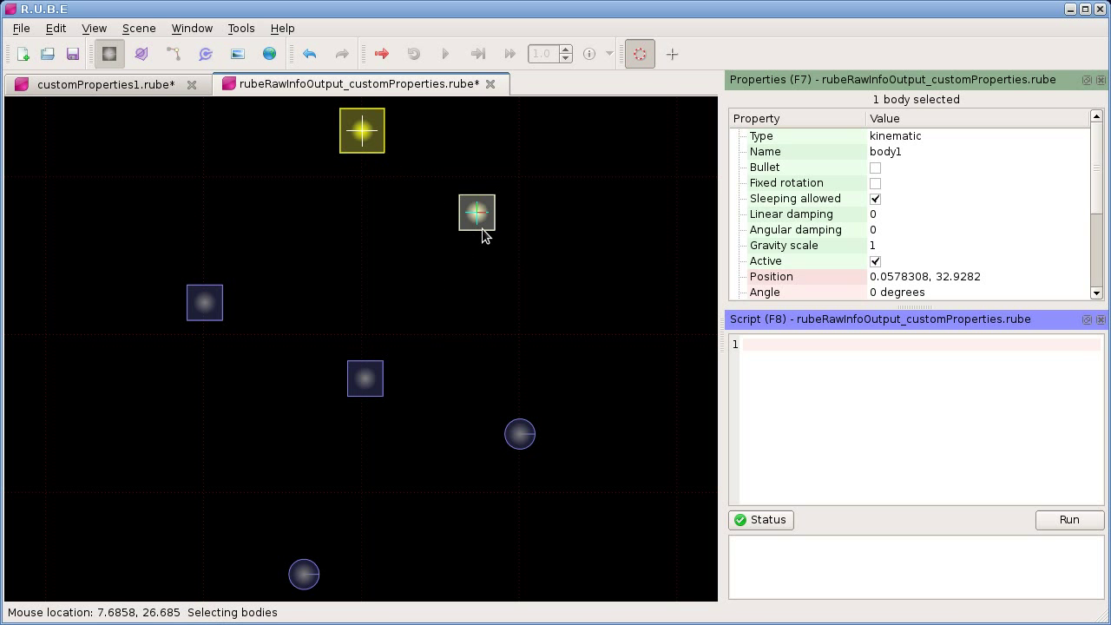
key("F8")
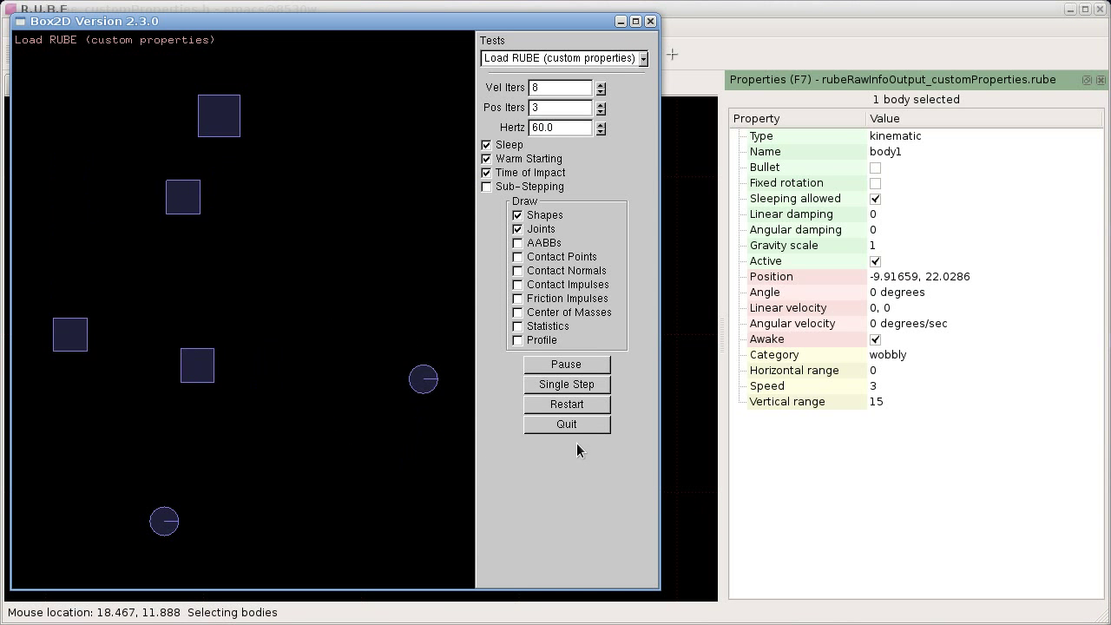
key("Escape")
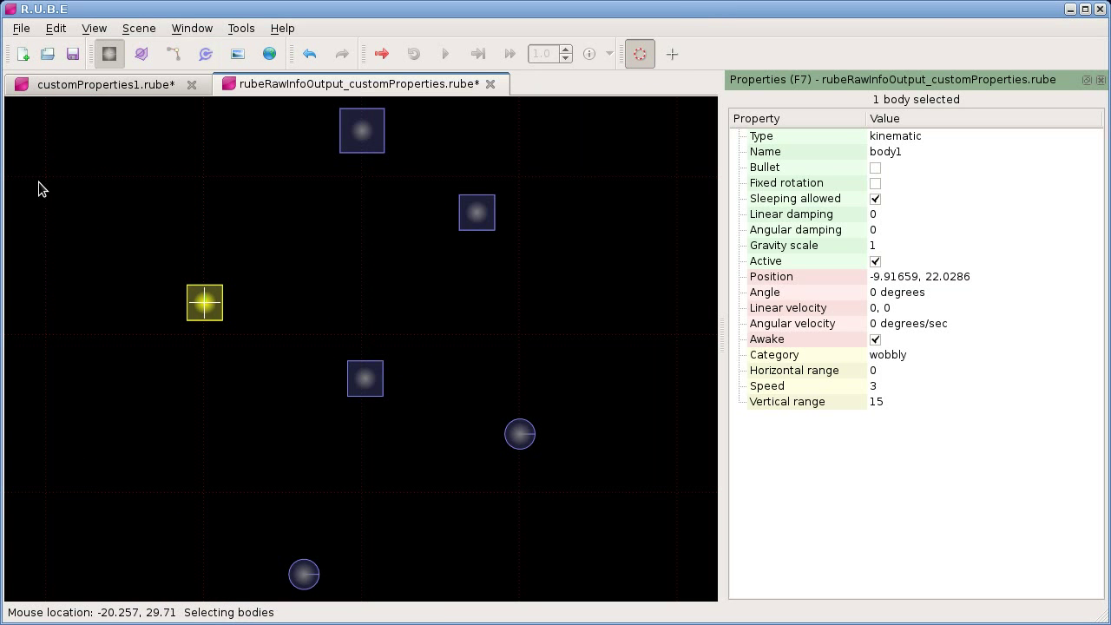
left_click_drag(7, 177, 623, 160)
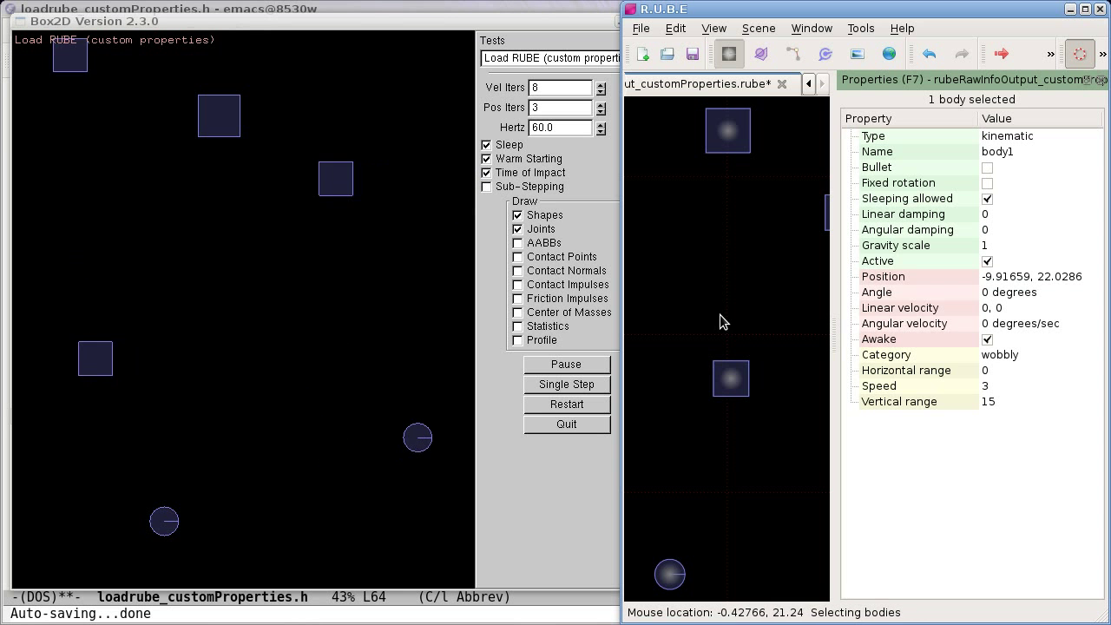
- Switch between the testbed and R.U.B.E, selecting the circle body0
left_click(217, 118)
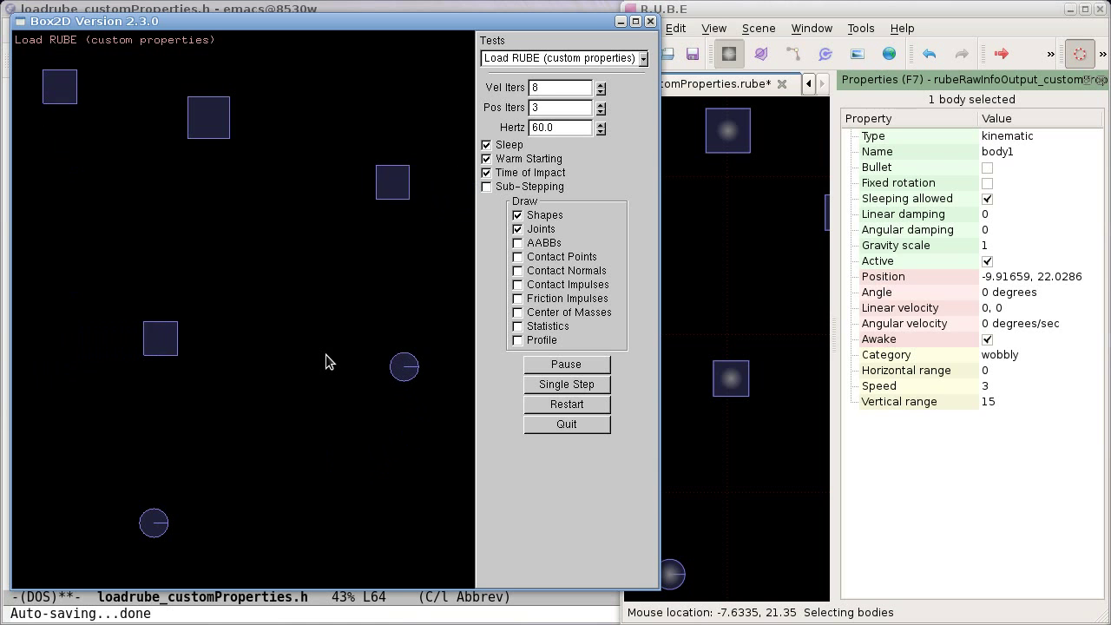
left_click(671, 574)
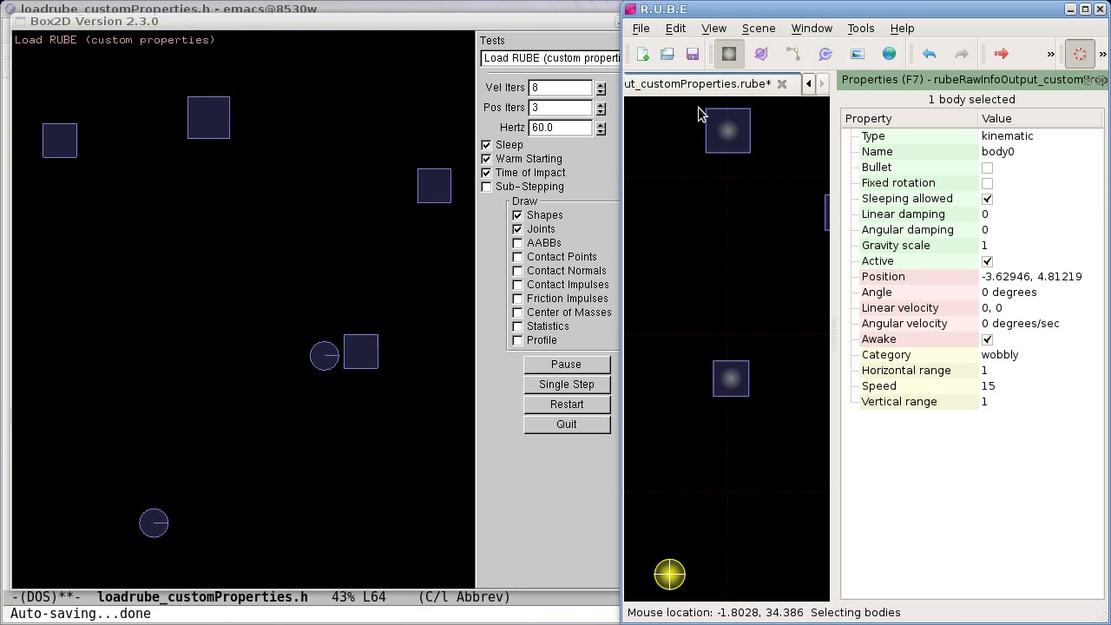
left_click(569, 404)
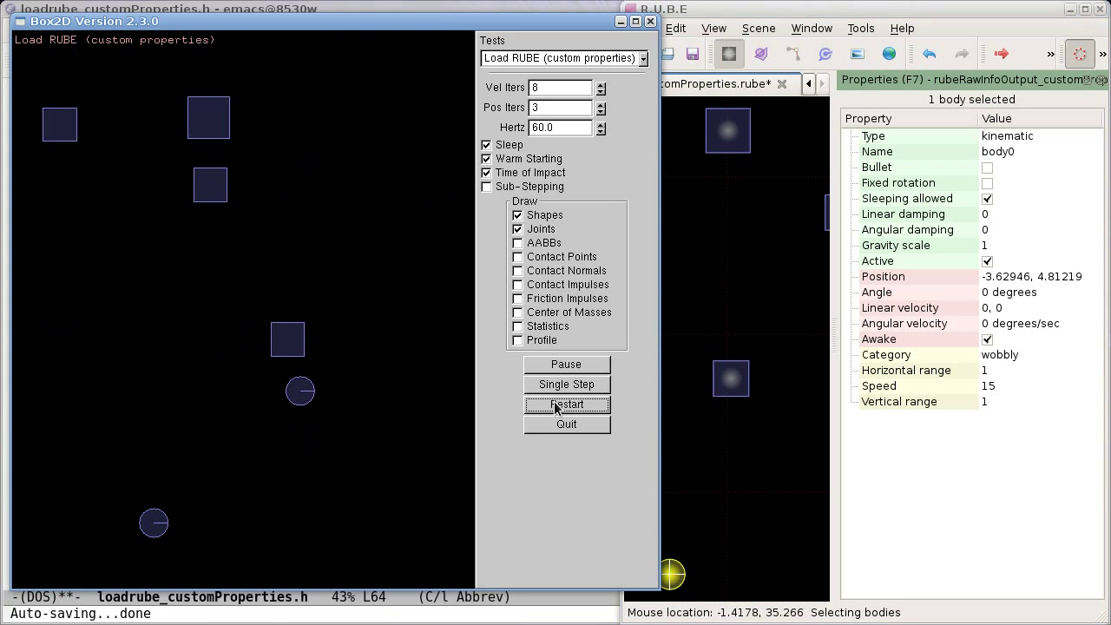
left_click(737, 28)
scroll(739, 255, "down", 5)
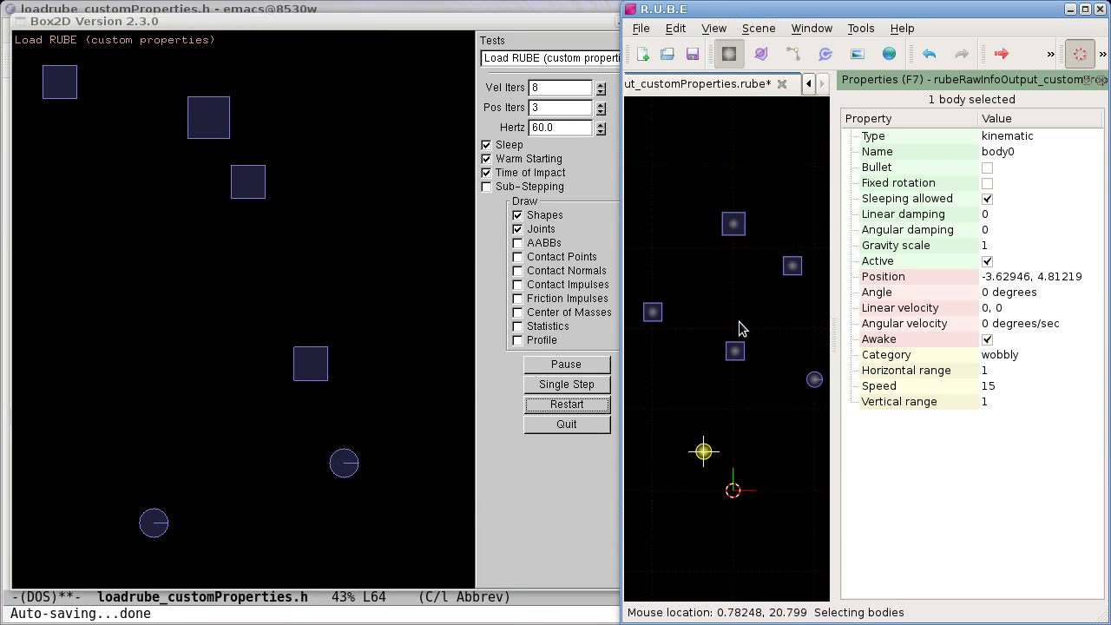
scroll(721, 330, "down", 1)
- Select all six bodies and set their shared Speed to 0
left_click_drag(638, 200, 811, 473)
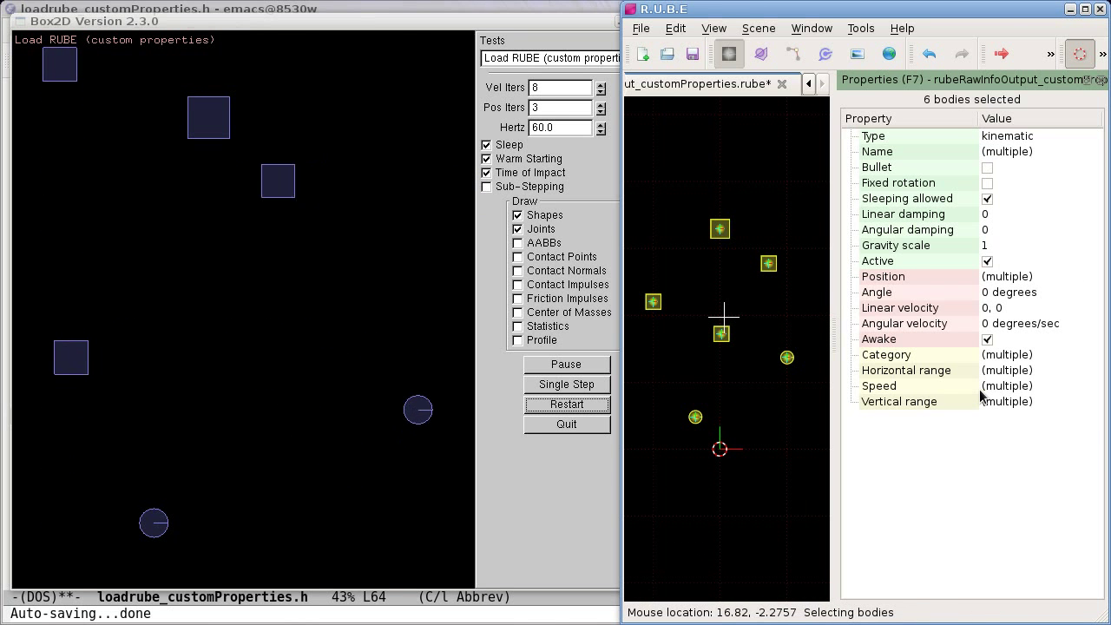
left_click(990, 387)
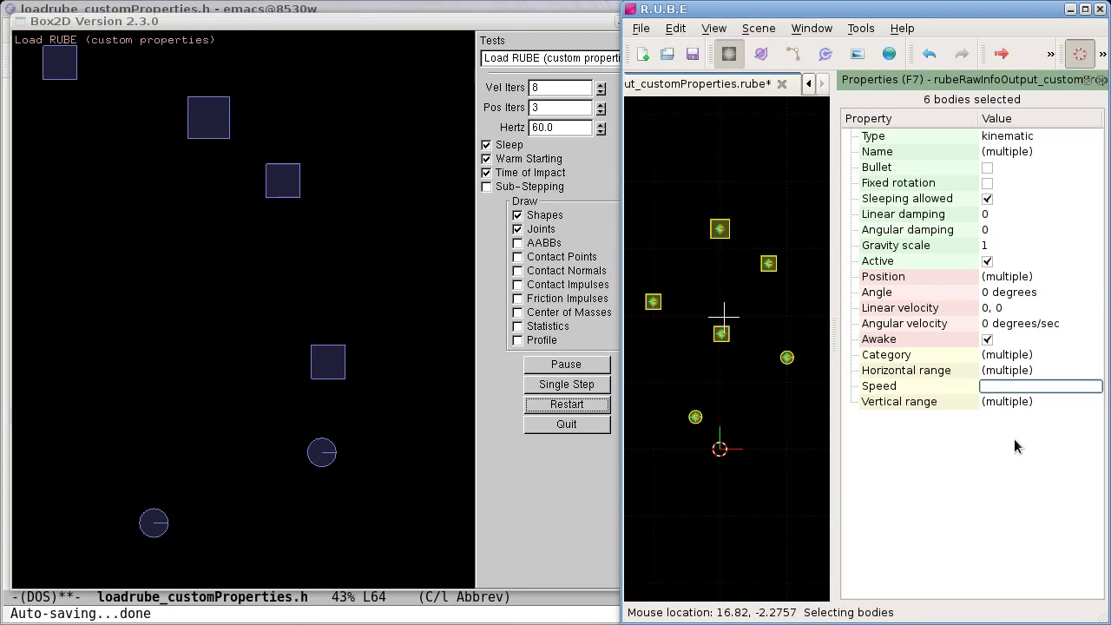
type("0")
key("Return")
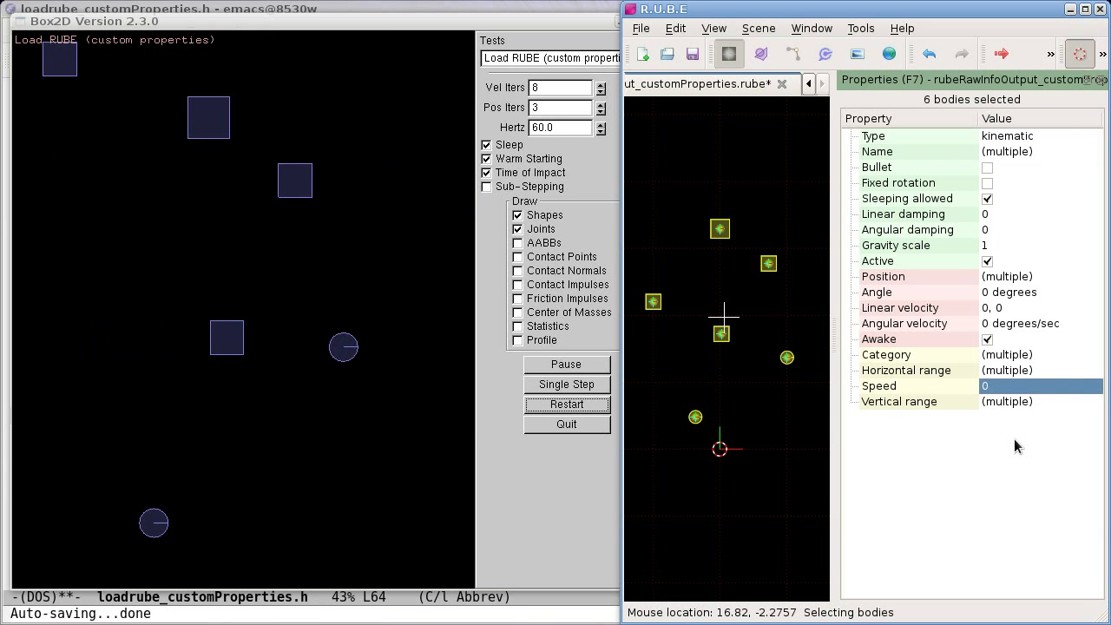
right_click(994, 474)
key("Escape")
left_click(641, 28)
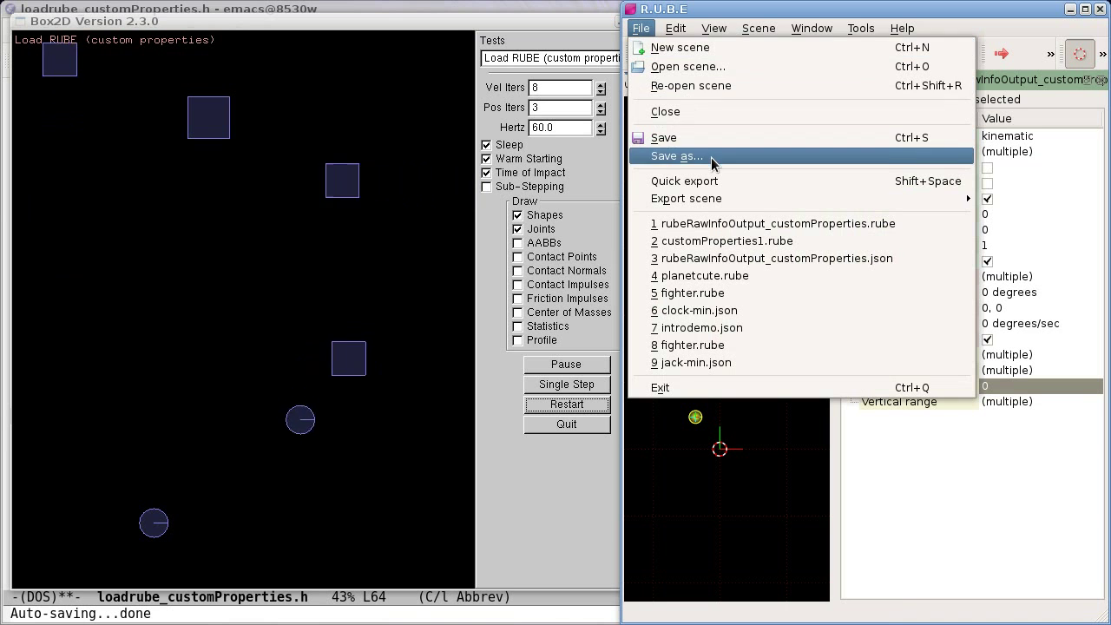
- Save raw info over rubeRawInfoOutput_customProperties.json in videoTutorials/customProperties/binaries
mouse_move(729, 198)
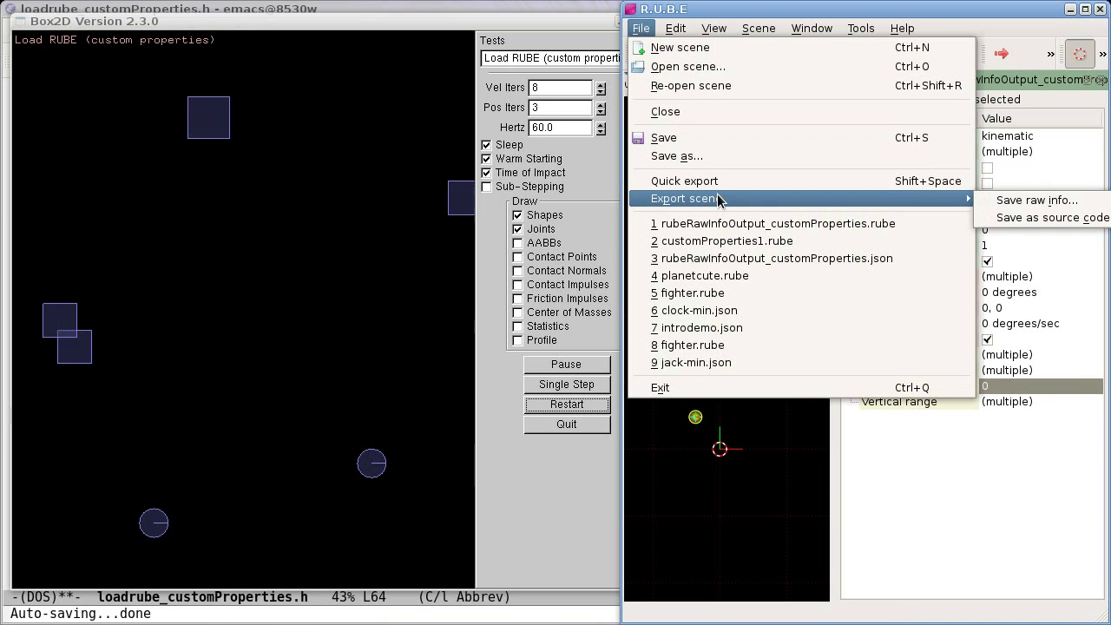
left_click(1034, 201)
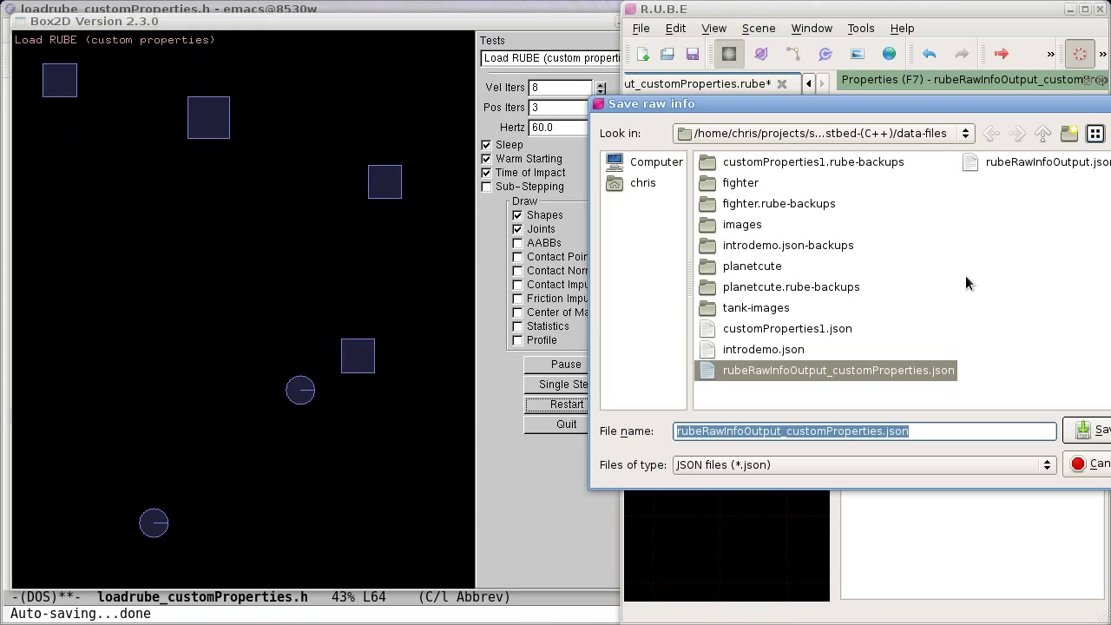
left_click(803, 132)
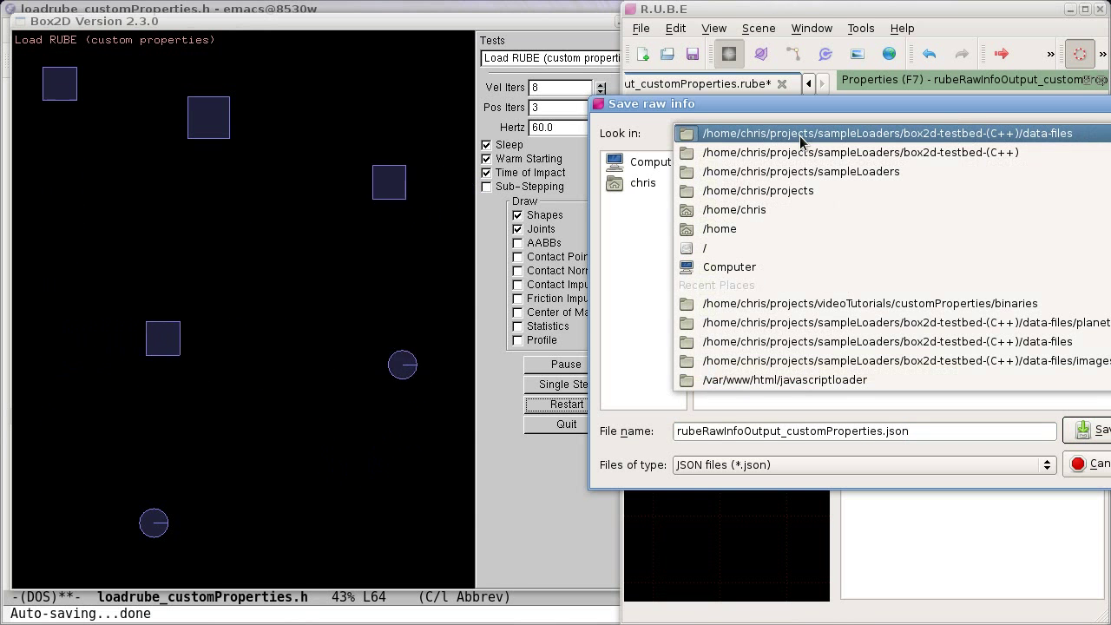
left_click(738, 190)
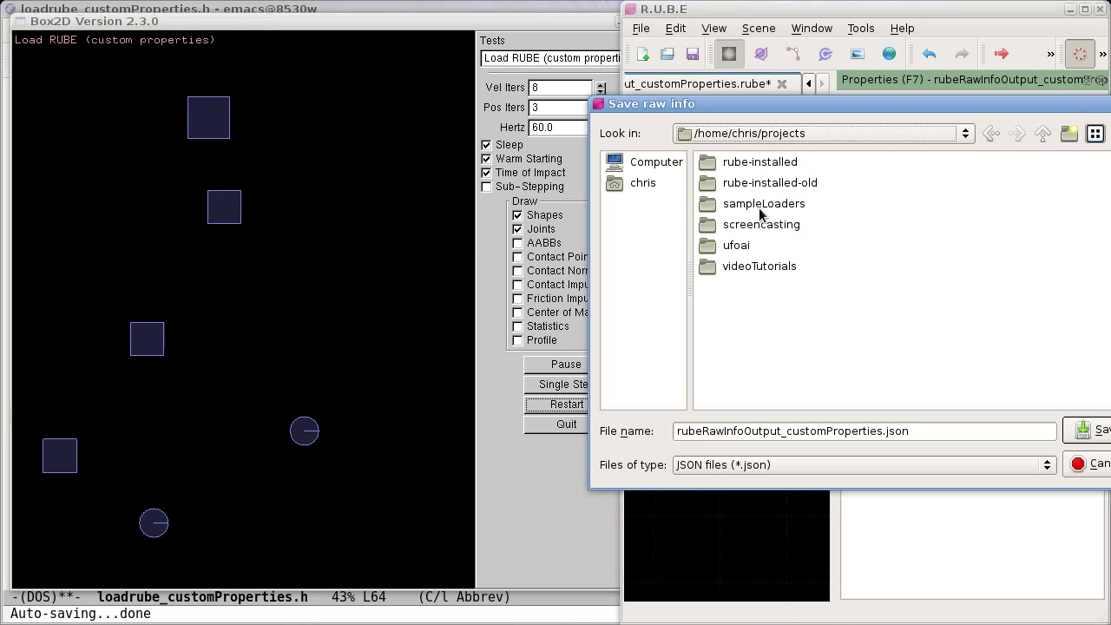
double_click(760, 265)
double_click(756, 163)
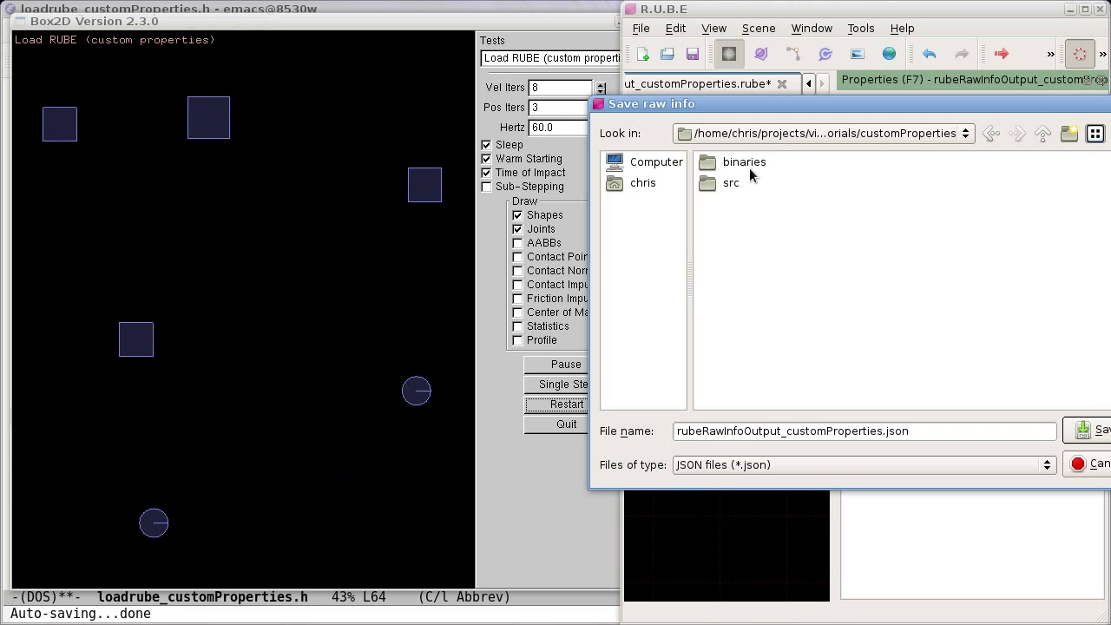
double_click(738, 163)
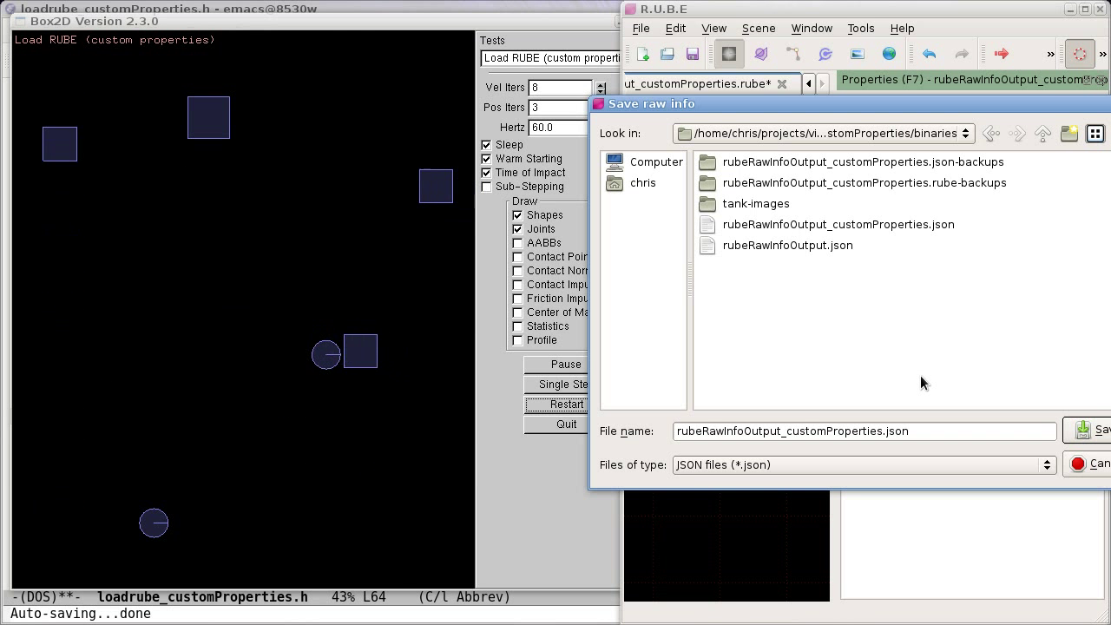
left_click(1096, 431)
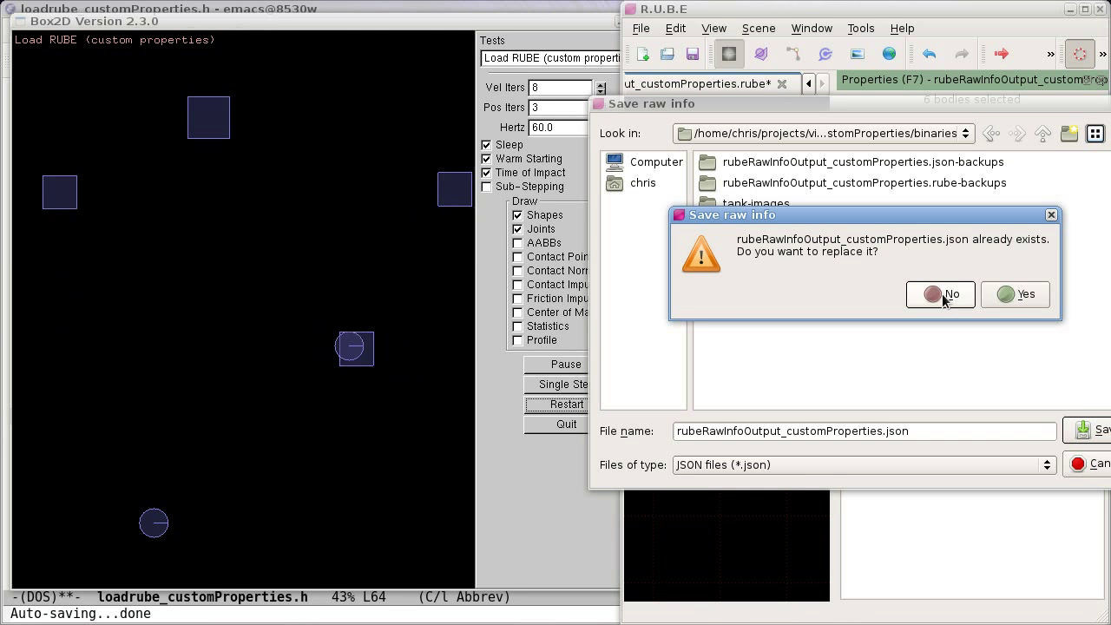
left_click(1007, 295)
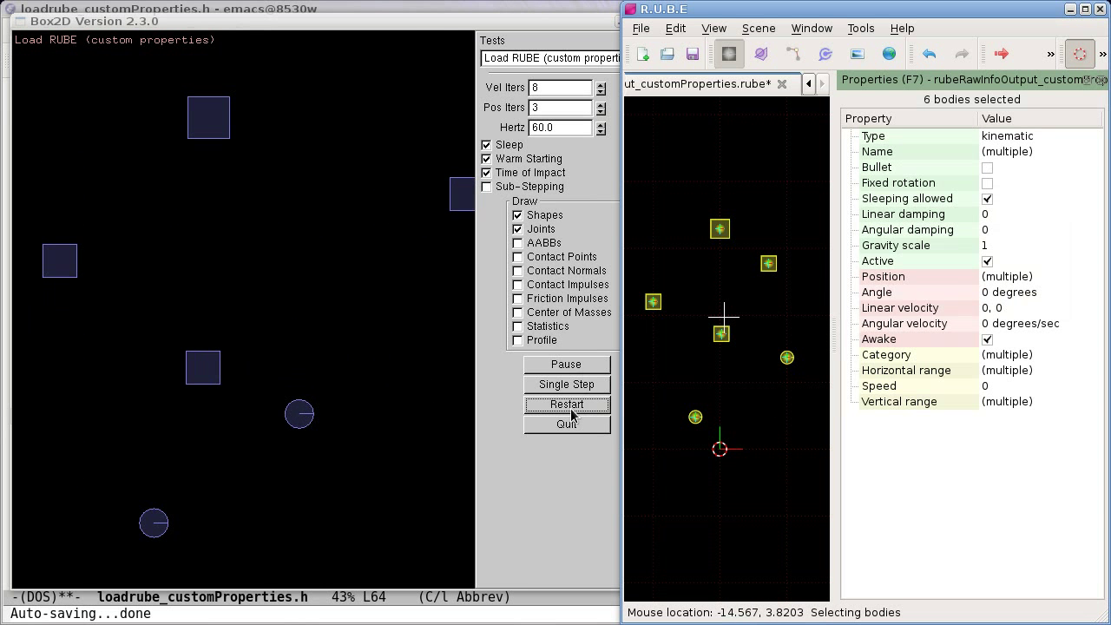
left_click(567, 406)
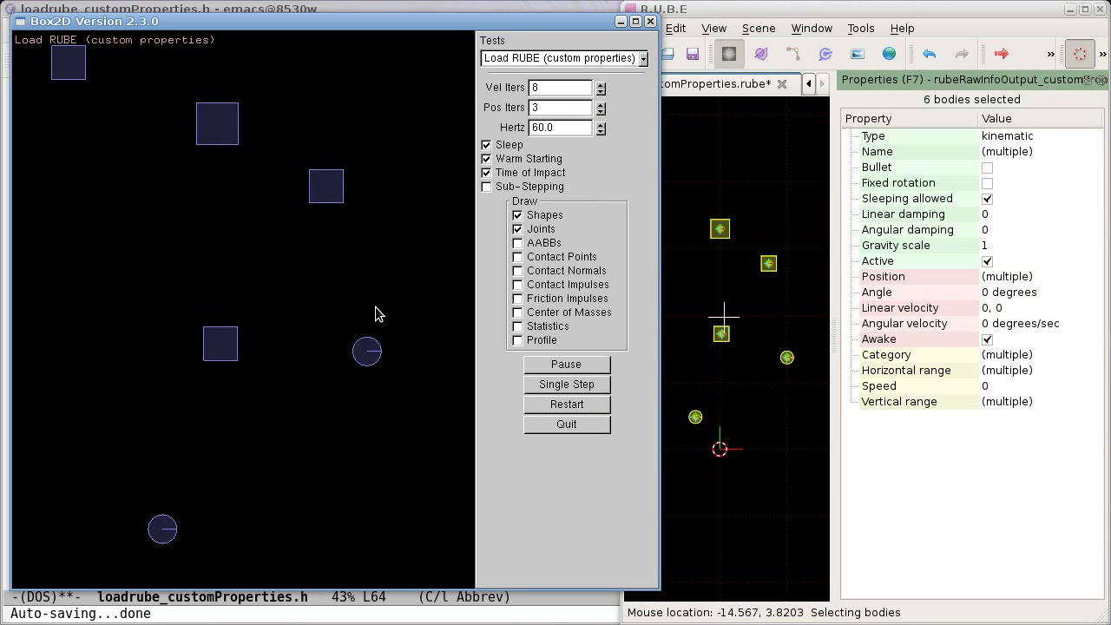
- Restart the testbed on the new export, adjust its view, and select circle body0
right_click_drag(383, 319, 399, 325)
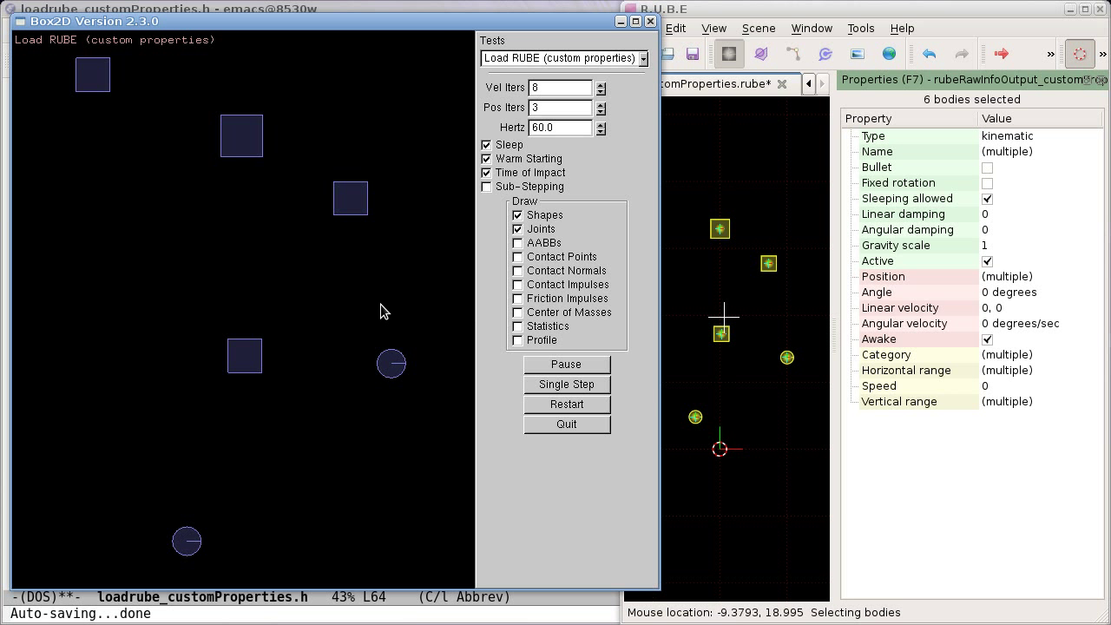
left_click(926, 474)
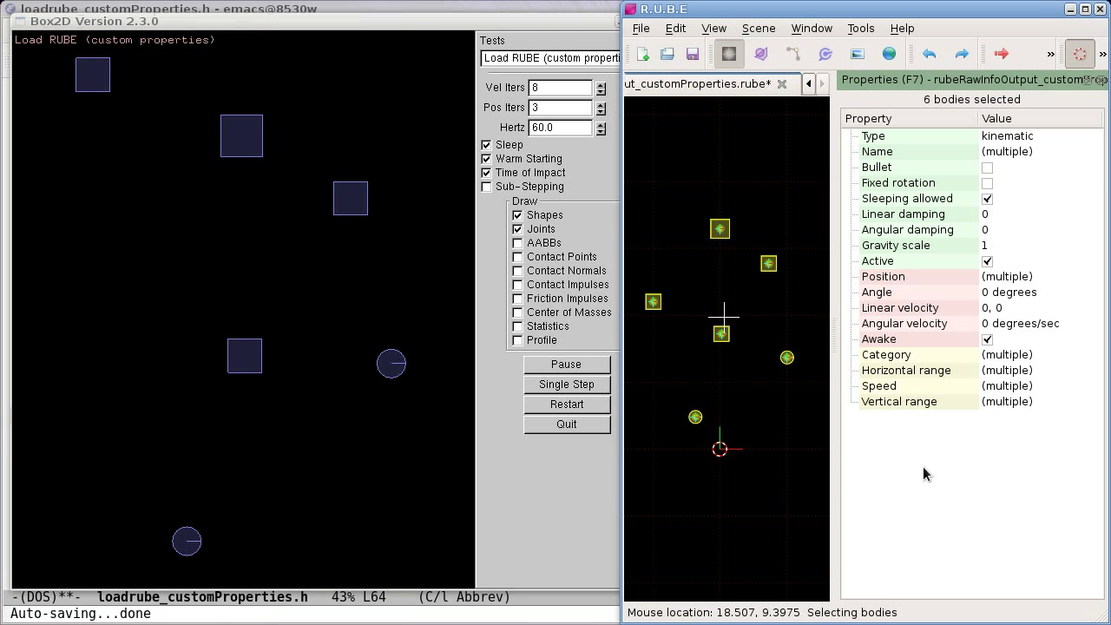
left_click(566, 405)
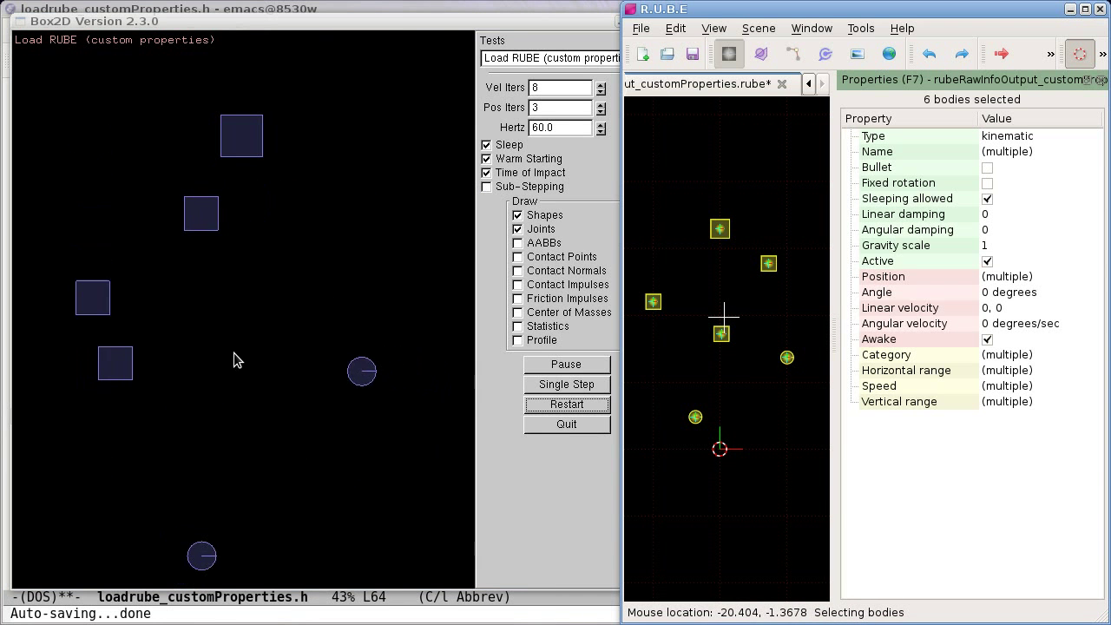
left_click(225, 437)
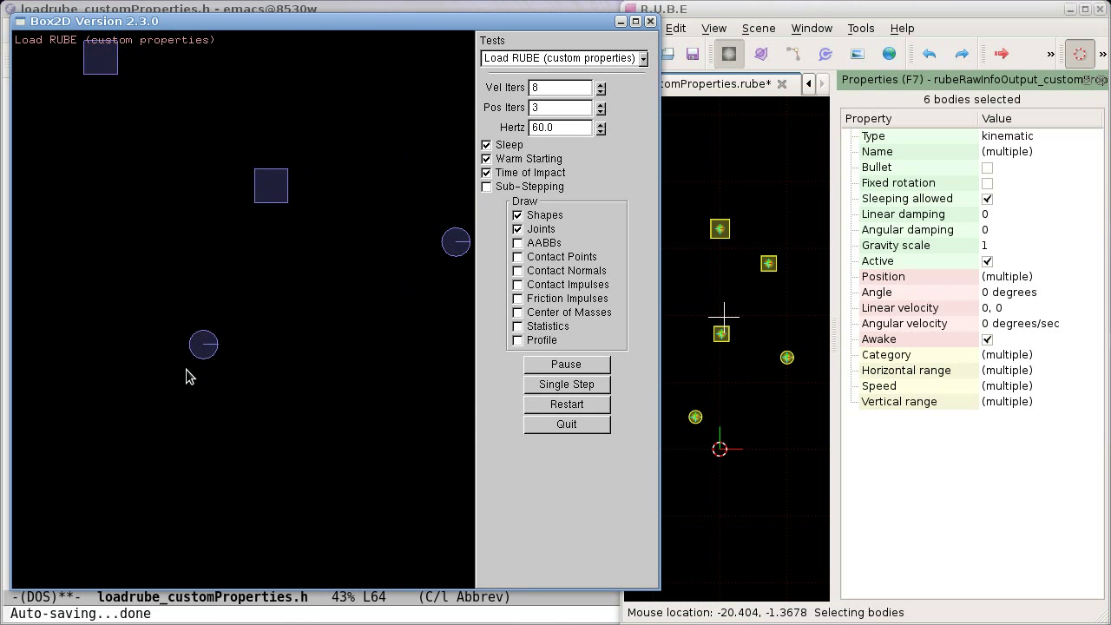
scroll(245, 363, "down", 5)
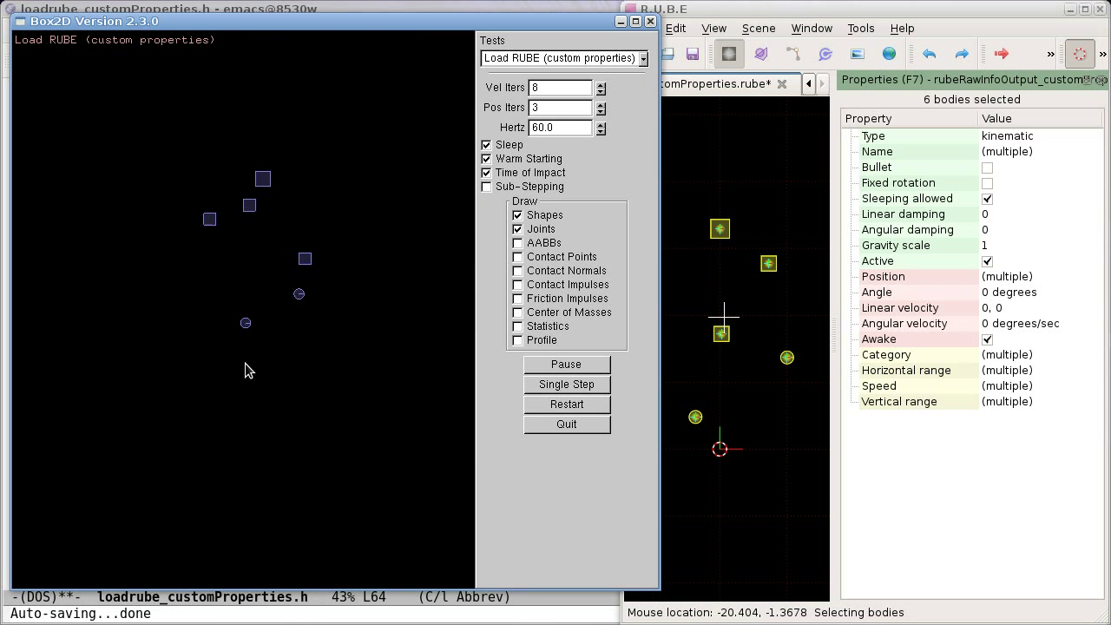
scroll(245, 363, "up", 10)
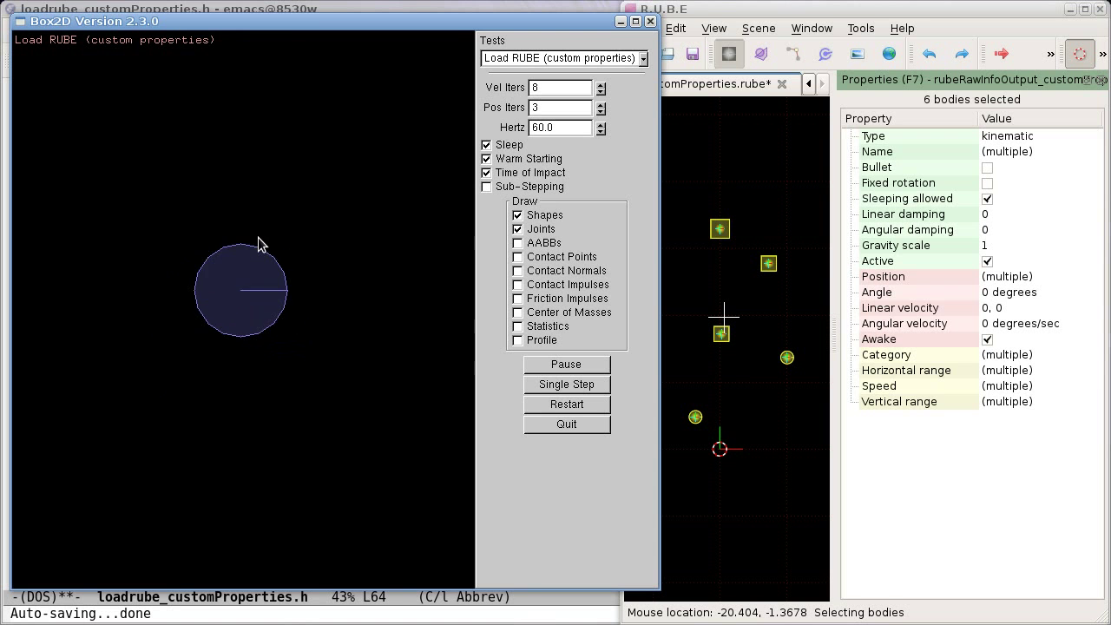
left_click(695, 417)
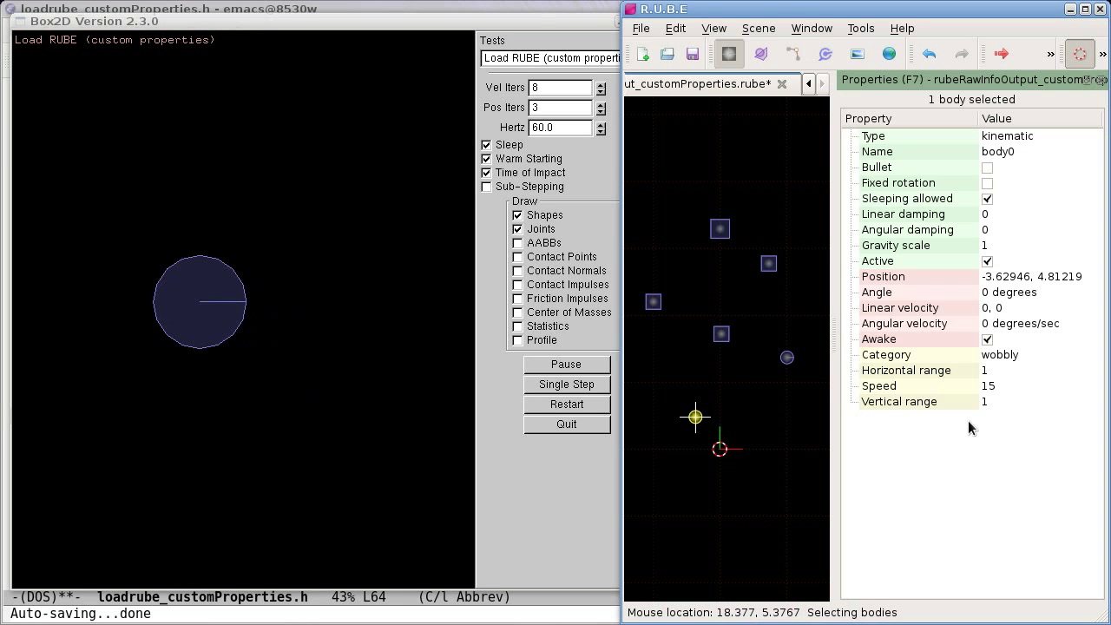
- Give body0 a Speed of 5 and restart the testbed
double_click(994, 387)
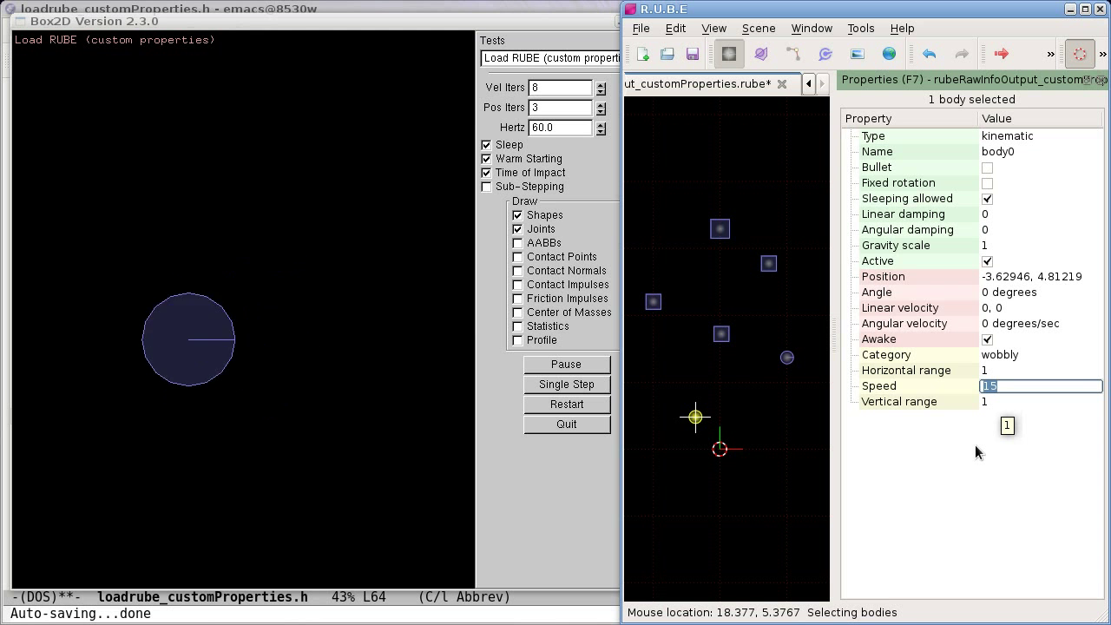
type("5")
key("Return")
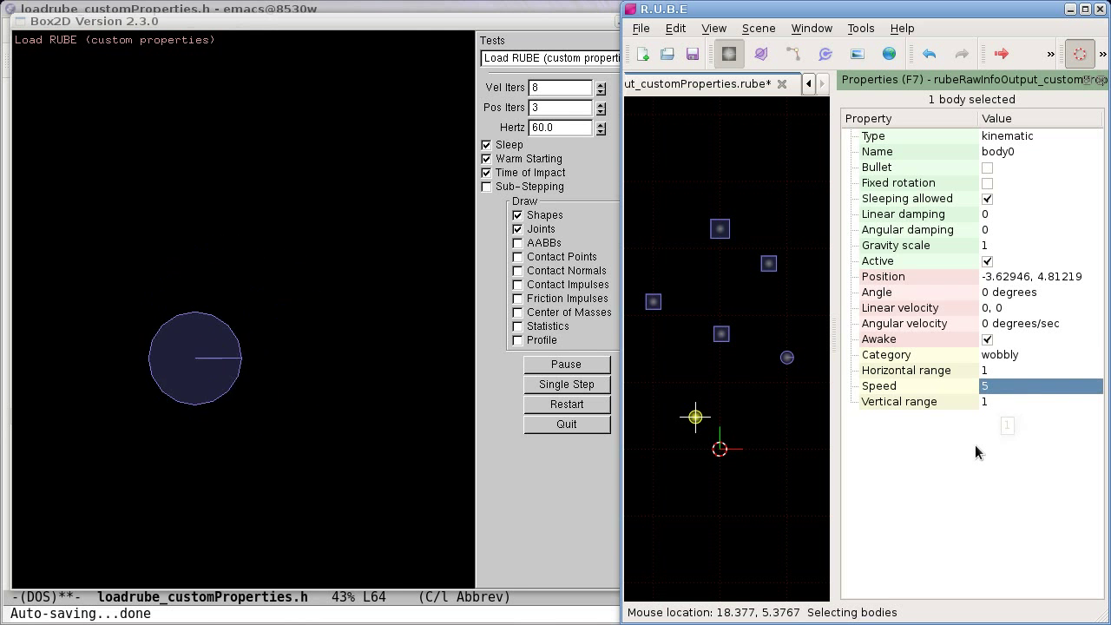
left_click(556, 404)
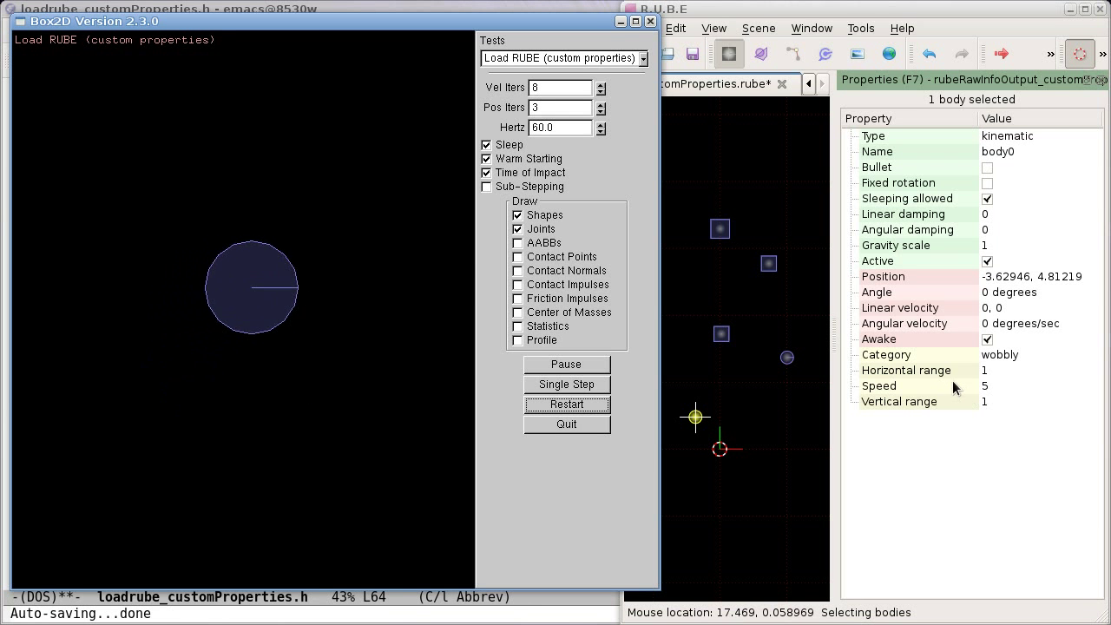
- Set body0's Horizontal range to 0 and Vertical range to 4, then rerun the simulation
double_click(986, 370)
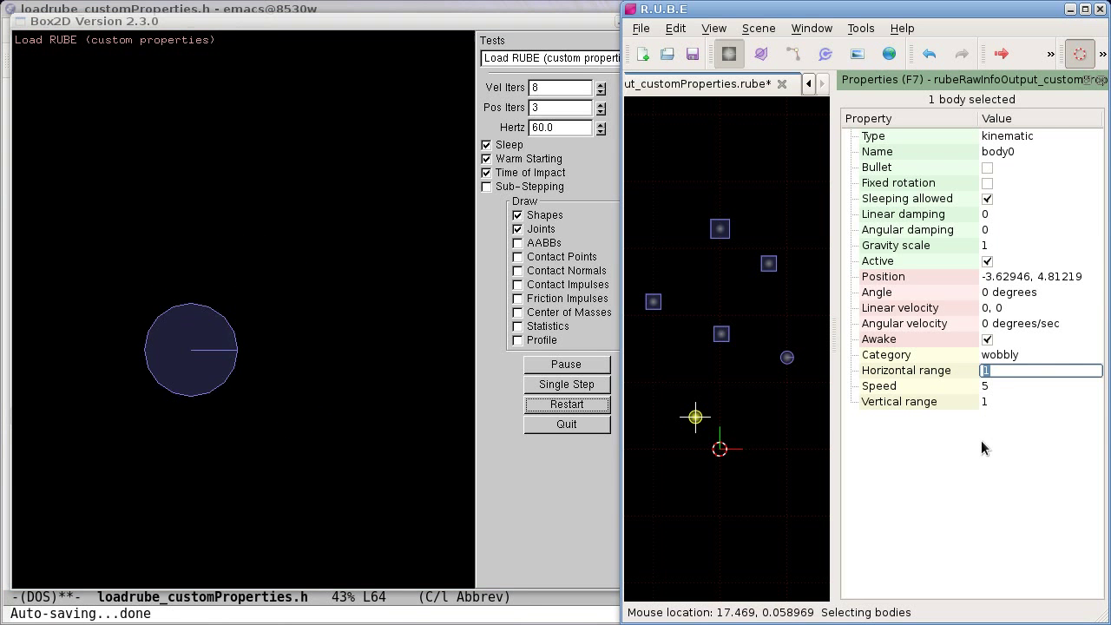
type("0")
key("Return")
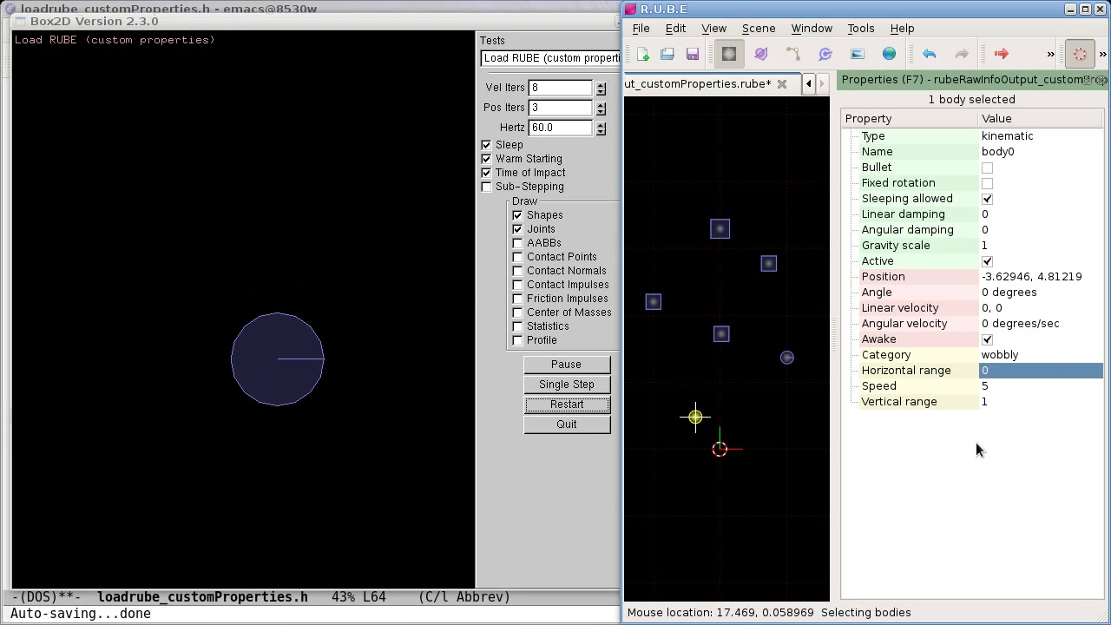
double_click(990, 402)
type("4")
key("Return")
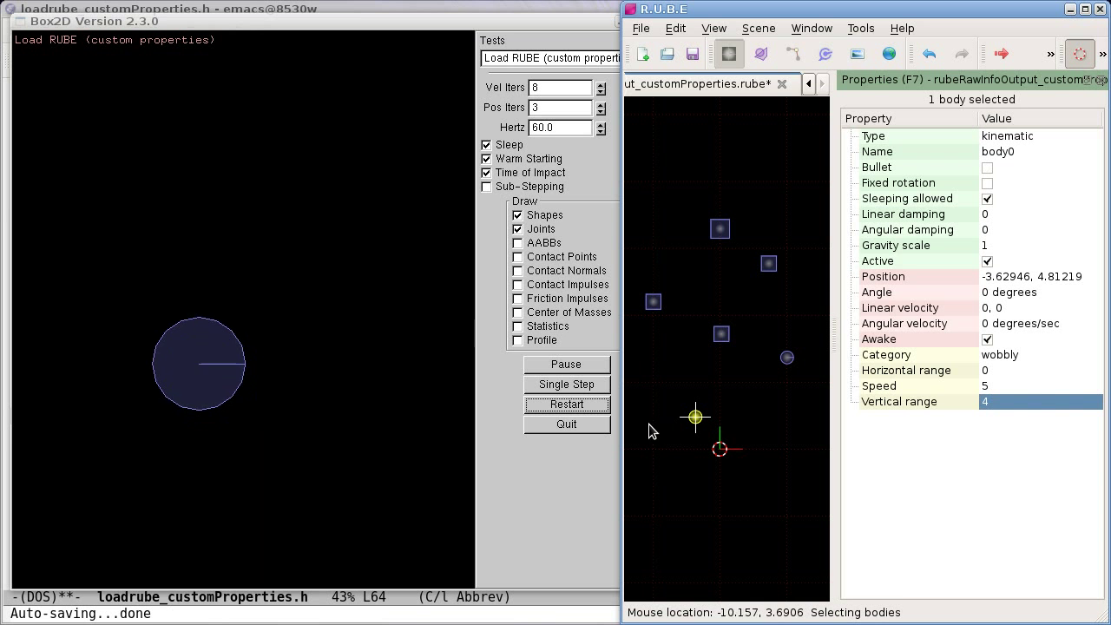
left_click(563, 408)
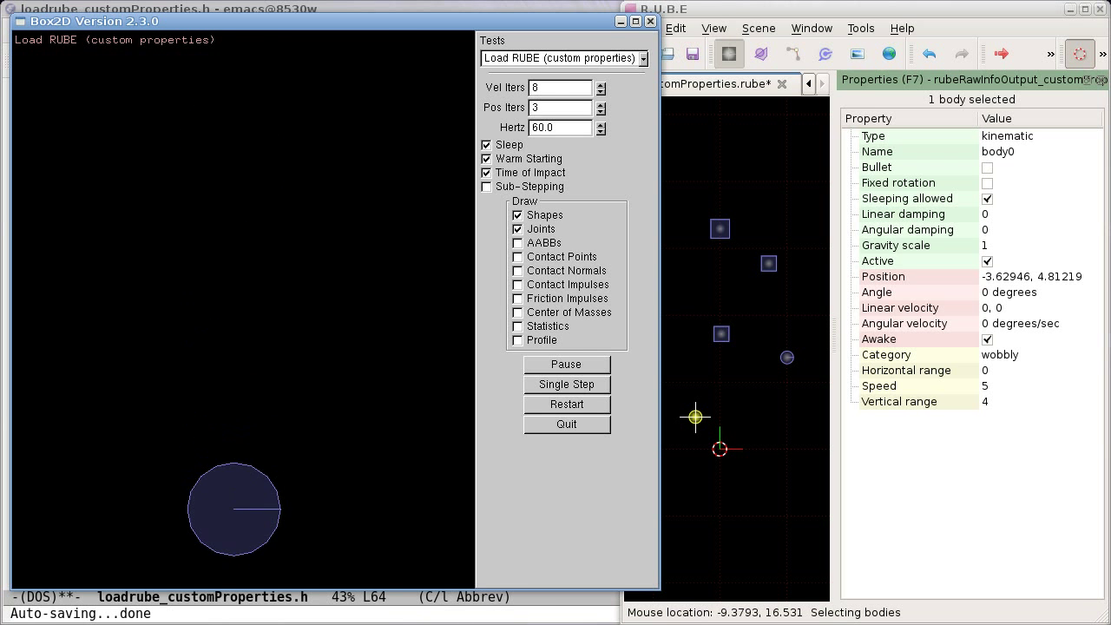
key("alt+Tab")
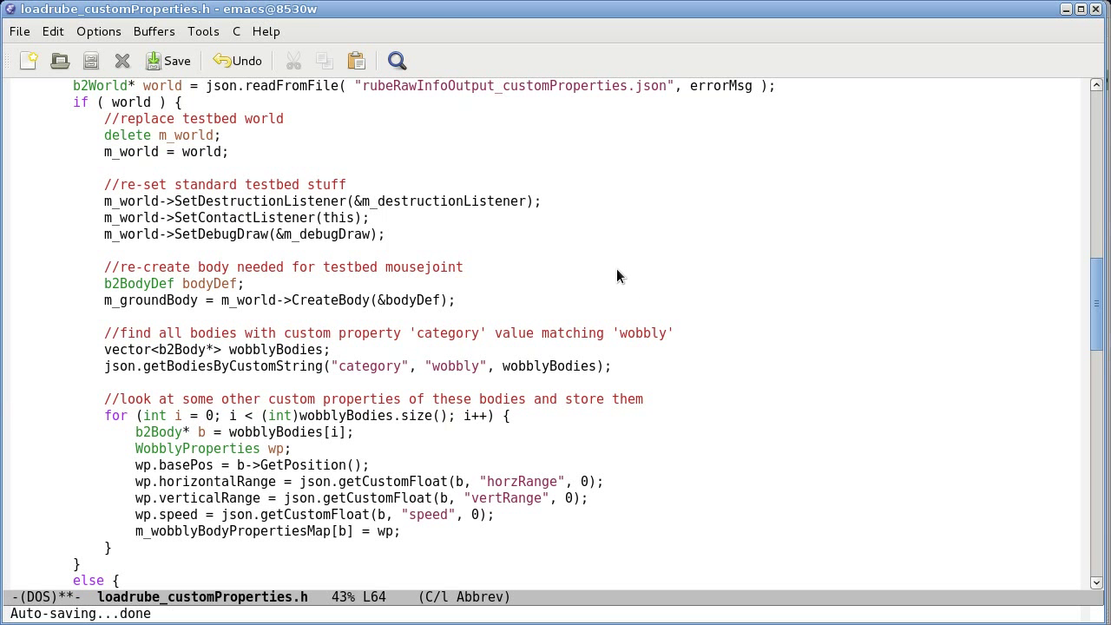
- Insert blank lines below the json.getBodiesByCustomString lookup call
left_click_drag(73, 85, 342, 169)
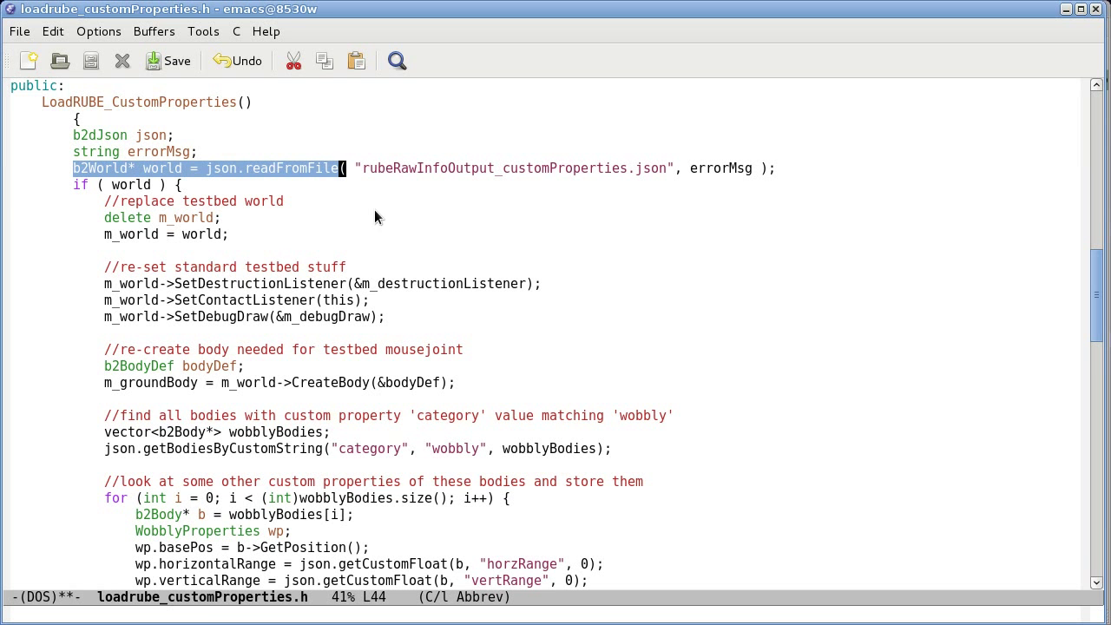
scroll(1091, 316, "down", 1)
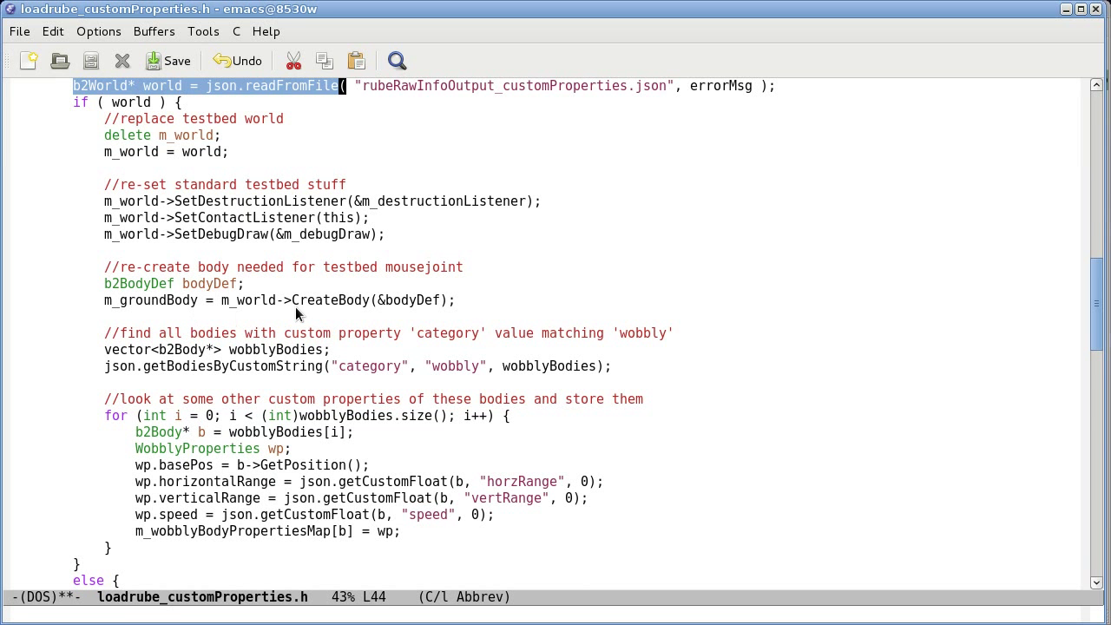
left_click(482, 304)
key("Return")
key("Return")
key("Return")
key("Return")
key("Return")
key("Return")
key("Return")
key("Return")
key("Return")
key("Return")
key("Return")
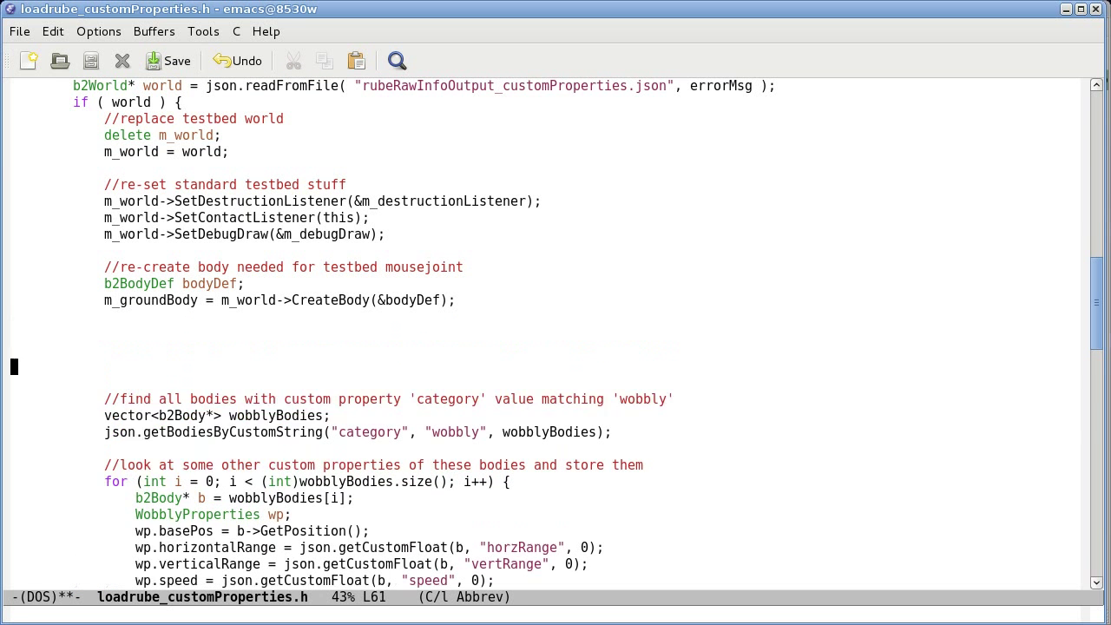
key("Return")
key("Return")
- Trim the surplus blank lines after the loop and add more space above the loop comment
key("Page_Down")
key("Page_Down")
key("Page_Down")
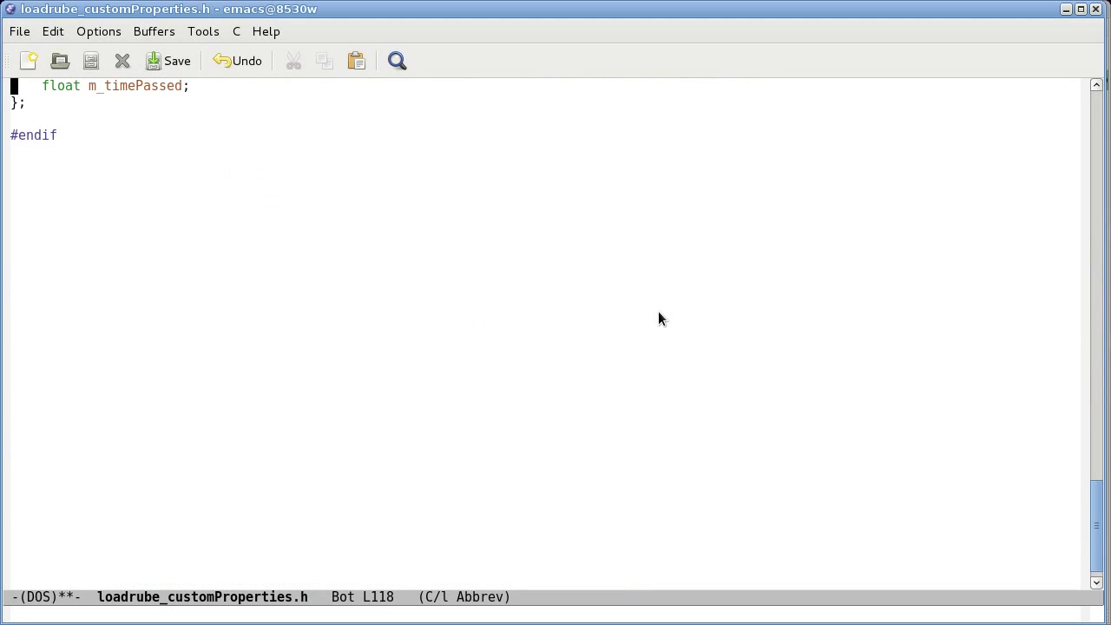
scroll(658, 311, "up", 3)
left_click_drag(1094, 466, 819, 384)
left_click(764, 430)
key("Return")
key("Return")
key("Return")
key("Return")
key("Return")
key("Return")
key("Return")
key("Return")
key("Return")
key("Return")
key("Return")
key("Return")
key("Return")
key("Return")
key("Return")
key("Return")
scroll(684, 344, "up", 3)
key("BackSpace")
key("BackSpace")
key("BackSpace")
key("BackSpace")
key("BackSpace")
key("BackSpace")
key("BackSpace")
key("BackSpace")
key("BackSpace")
key("BackSpace")
key("Up")
key("Up")
key("Up")
key("Up")
key("Up")
key("Up")
key("Up")
key("Up")
key("Up")
key("Up")
key("Up")
key("Up")
key("Up")
key("Up")
key("Up")
key("Up")
key("Return")
key("Return")
key("Return")
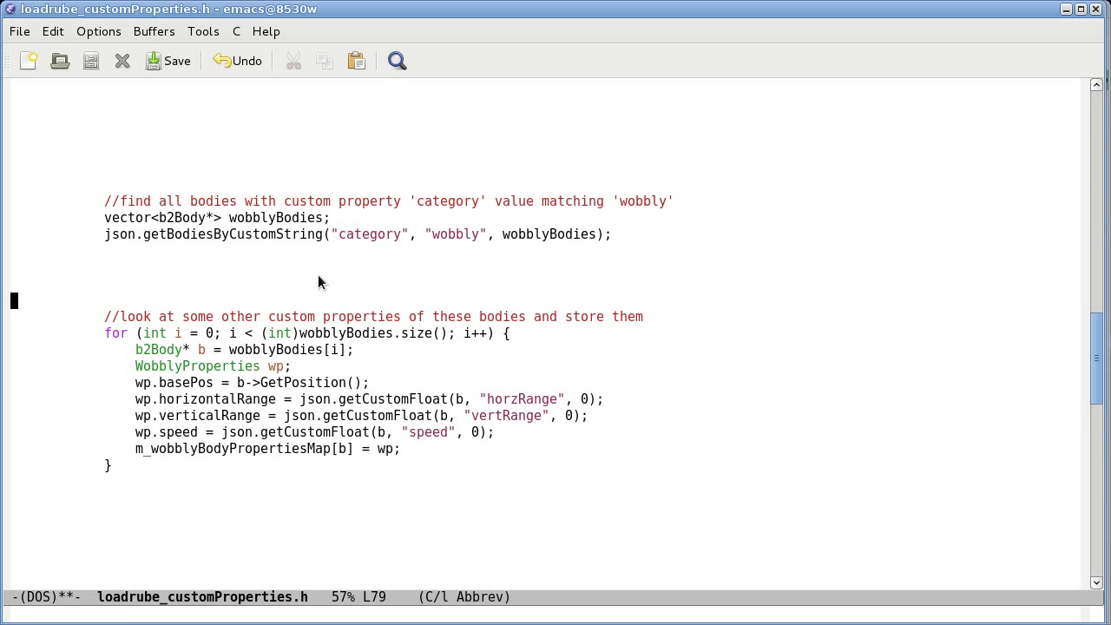
left_click(223, 234)
left_click_drag(143, 234, 323, 234)
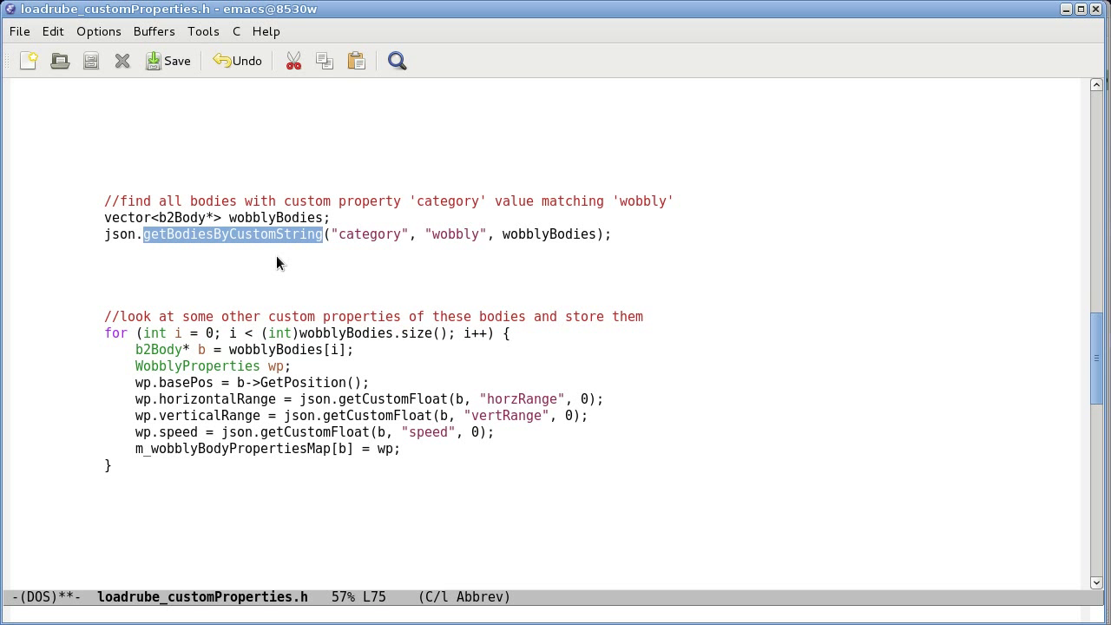
left_click(170, 239)
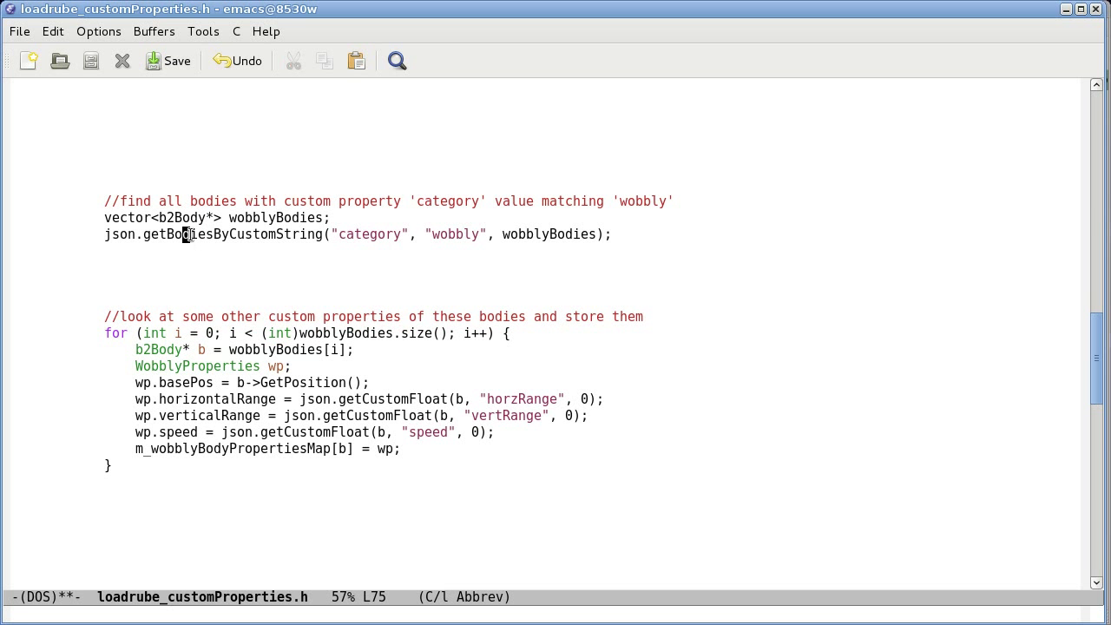
left_click(171, 237)
left_click(271, 235)
left_click_drag(335, 234, 408, 235)
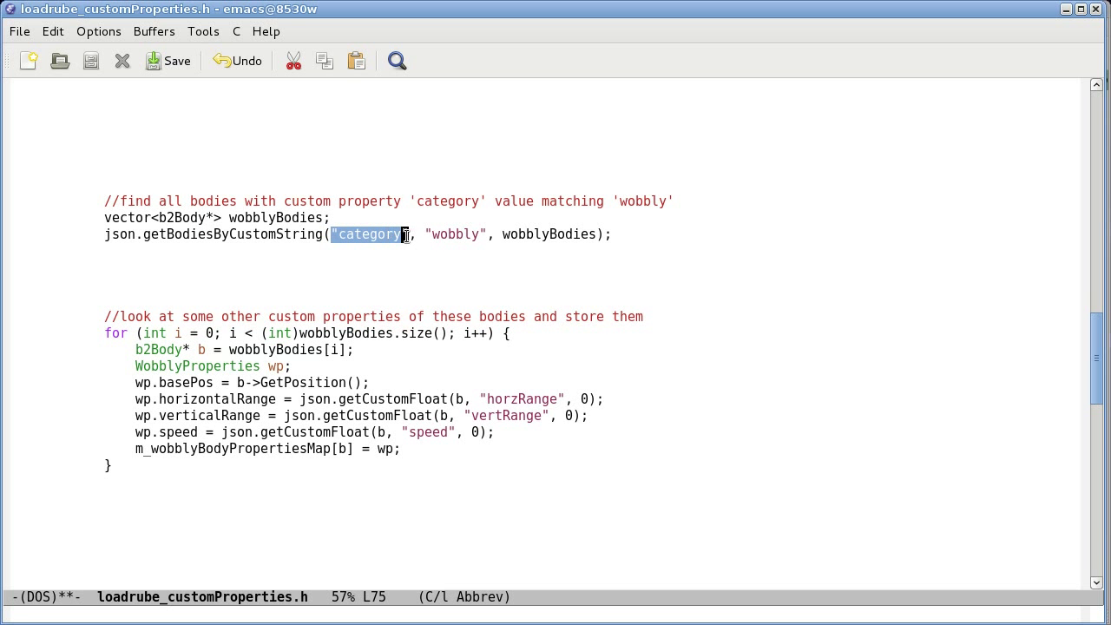
left_click_drag(276, 234, 489, 235)
left_click(458, 234)
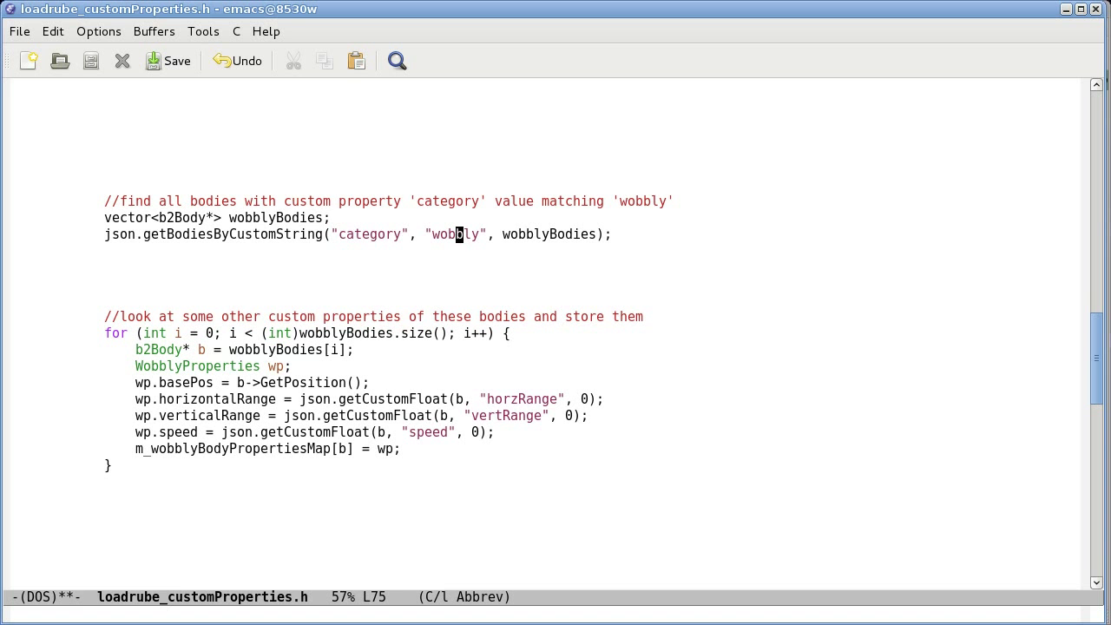
key("alt+Tab")
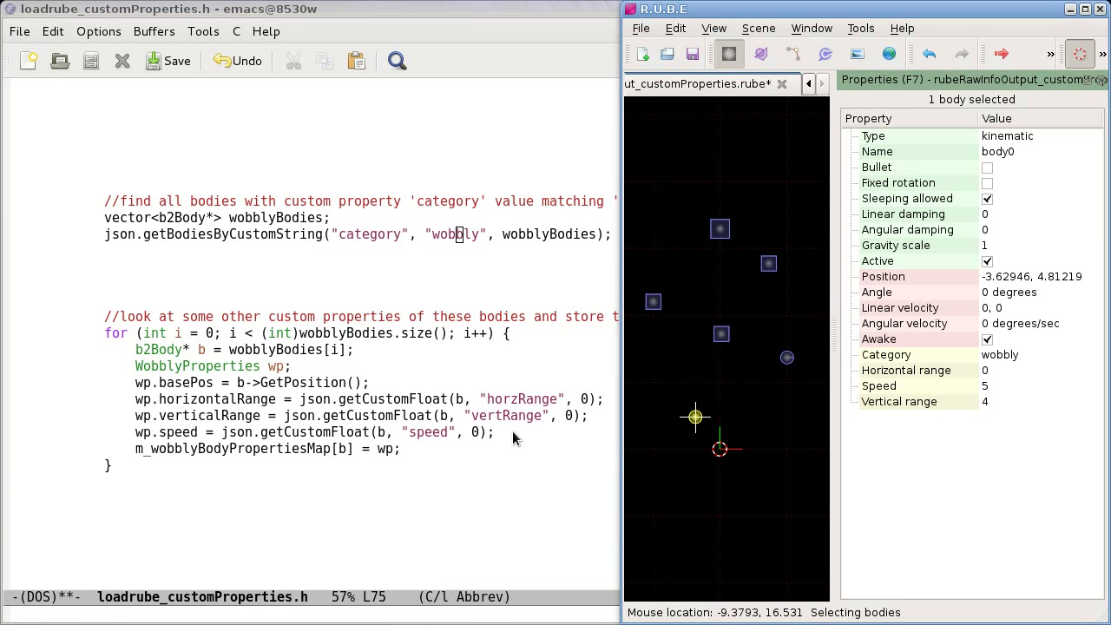
left_click(720, 230)
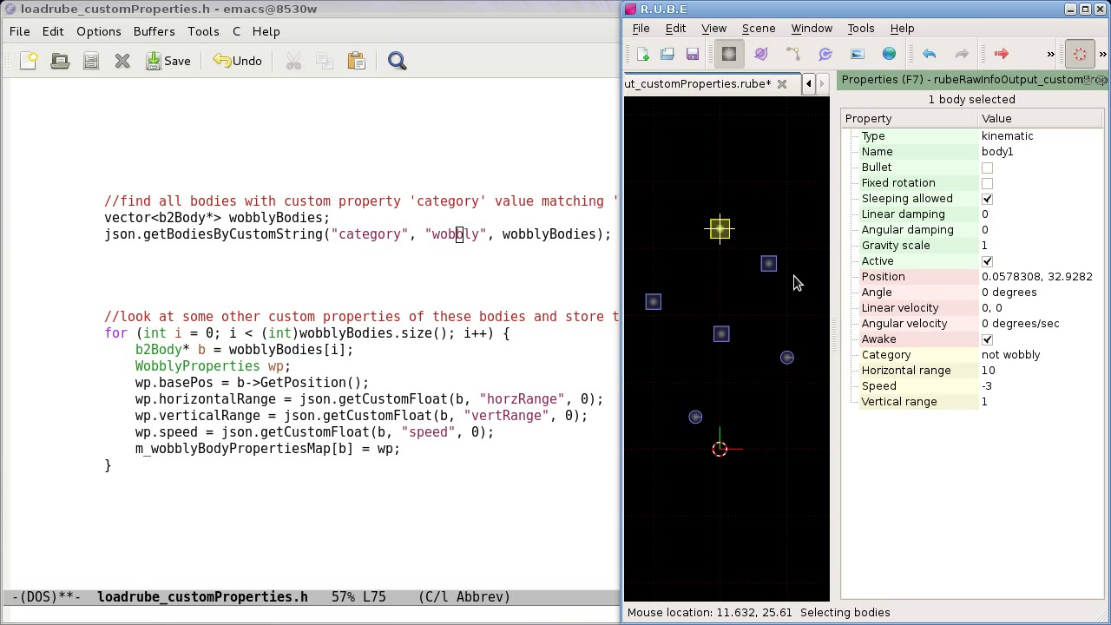
left_click(770, 264)
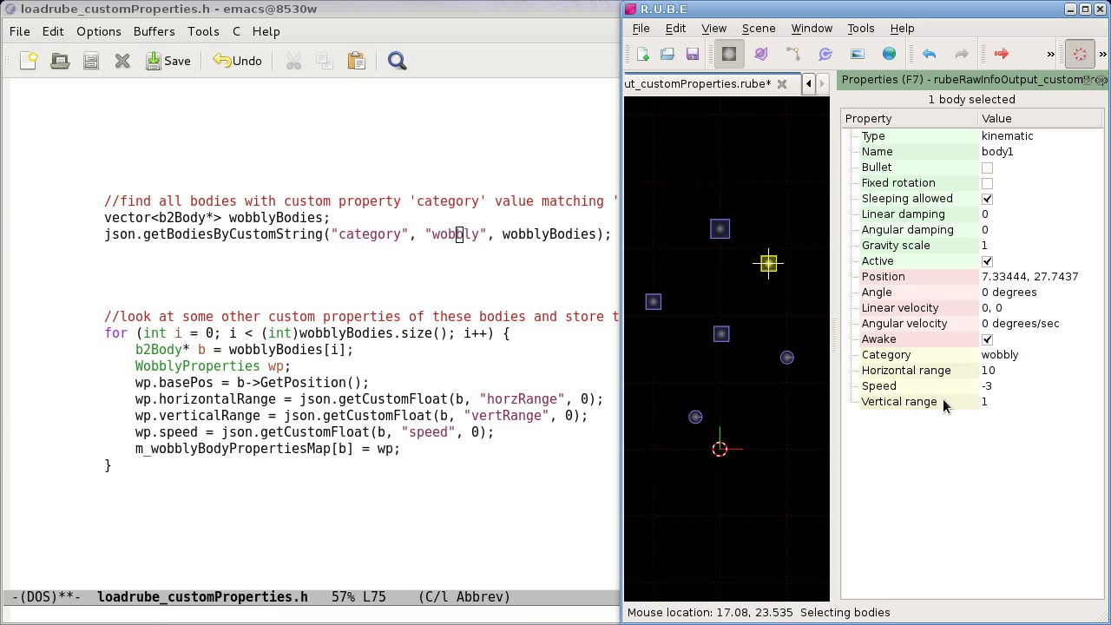
left_click(375, 275)
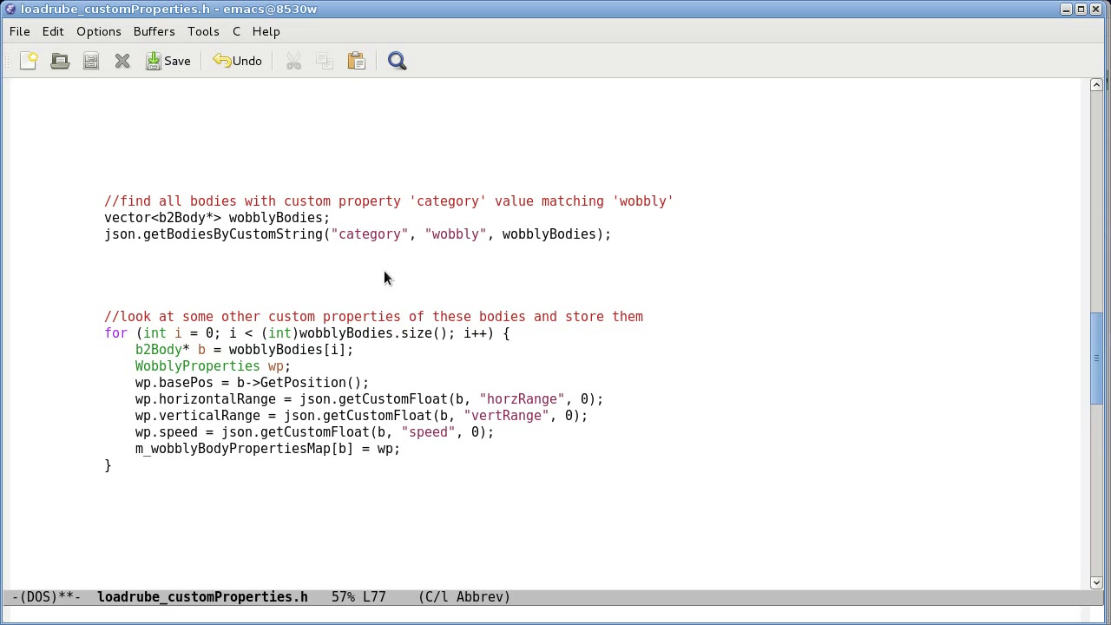
- Insert blank lines after the wp.basePos line and after the wp.speed line
left_click_drag(229, 218, 327, 218)
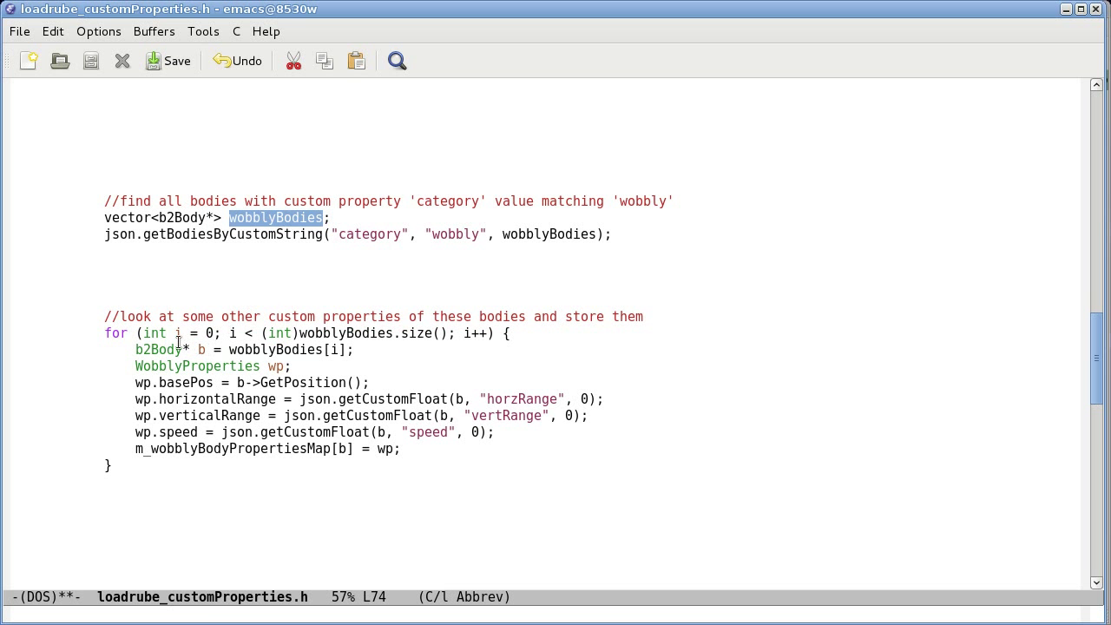
left_click(299, 366)
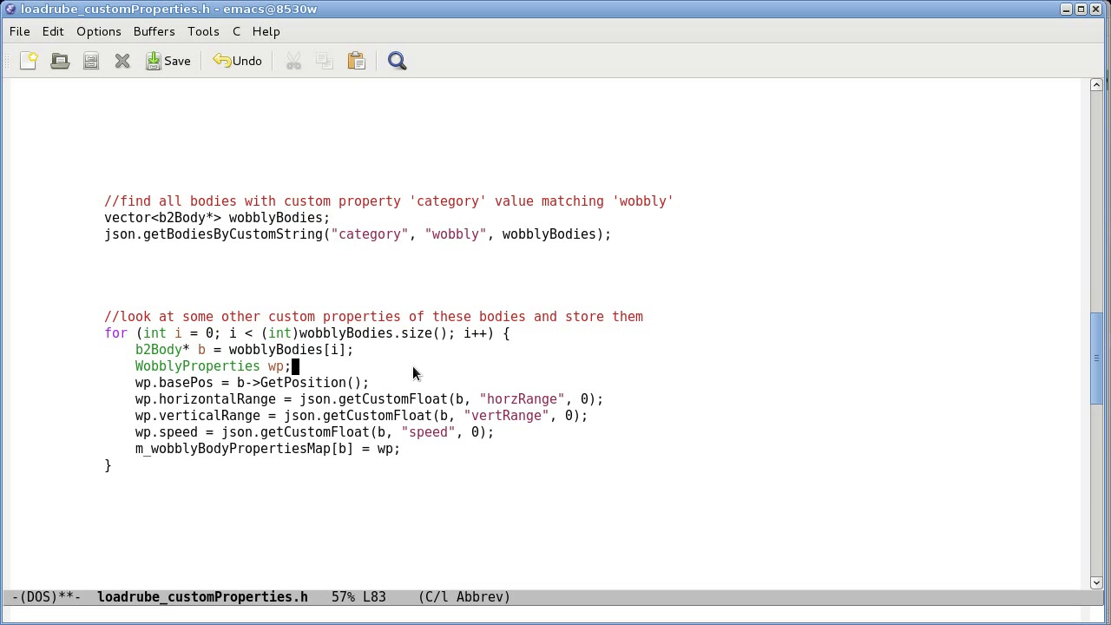
left_click(393, 383)
key("Return")
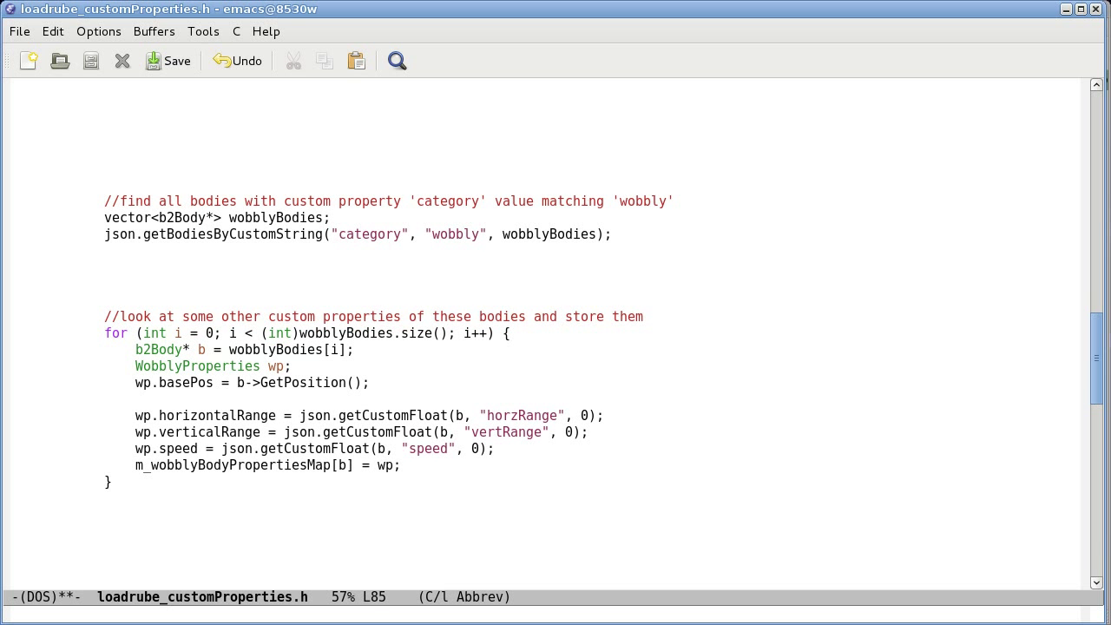
left_click(503, 452)
key("Return")
key("Return")
key("Return")
key("Return")
key("Return")
left_click(450, 388)
key("Return")
key("Return")
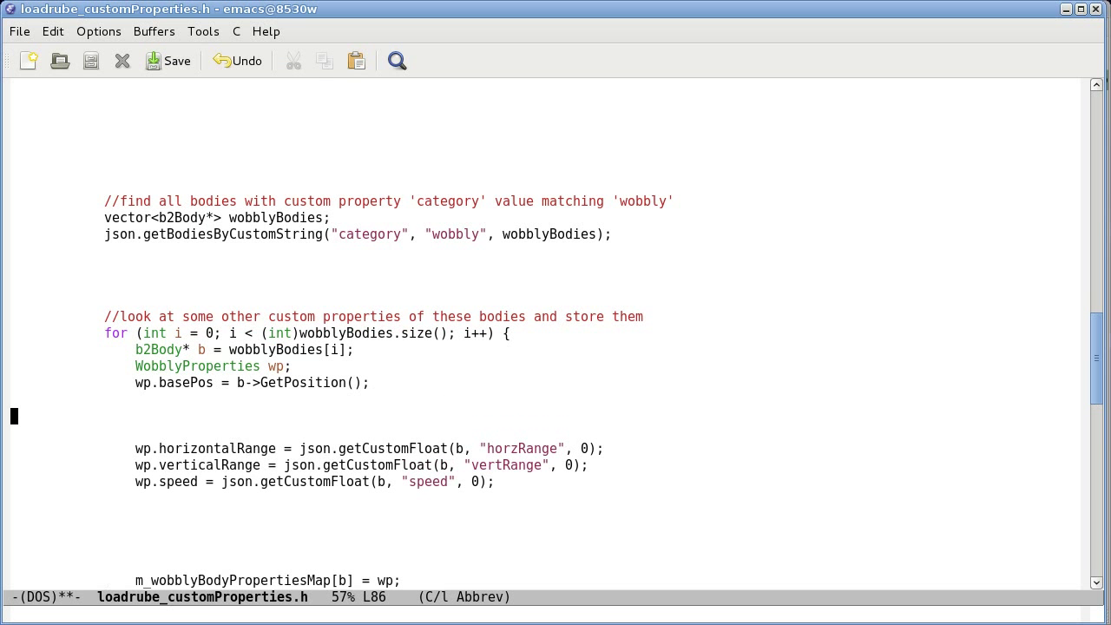
key("Down")
- Center the view and mark the three getCustomFloat lines as a region
key("ctrl+l")
key("Down")
key("Down")
key("Up")
key("ctrl+space")
key("Down")
key("Down")
key("Down")
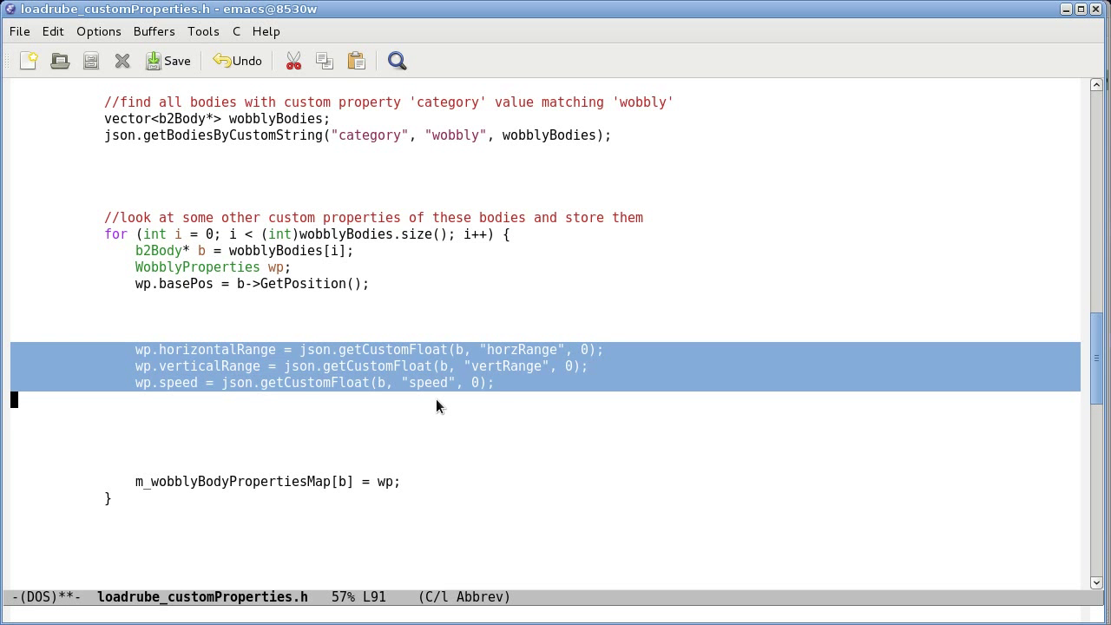
key("alt+w")
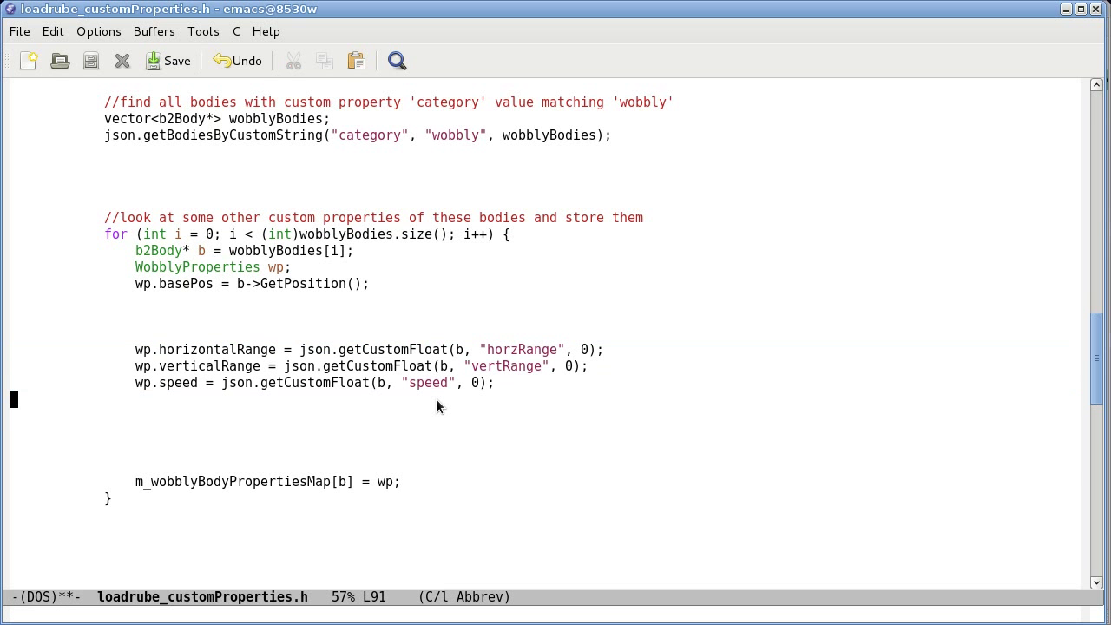
- Highlight the json object, the body argument b, the b2Body declaration and the horzRange name
left_click_drag(300, 350, 340, 350)
left_click(339, 350)
left_click(461, 350)
key("ctrl+space")
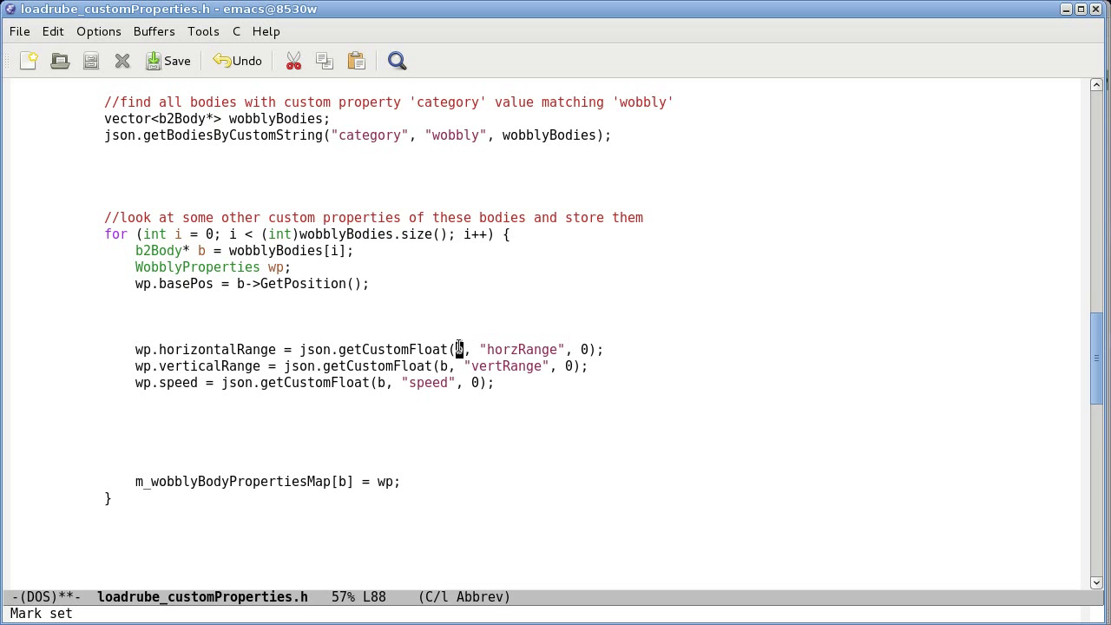
left_click_drag(136, 251, 205, 251)
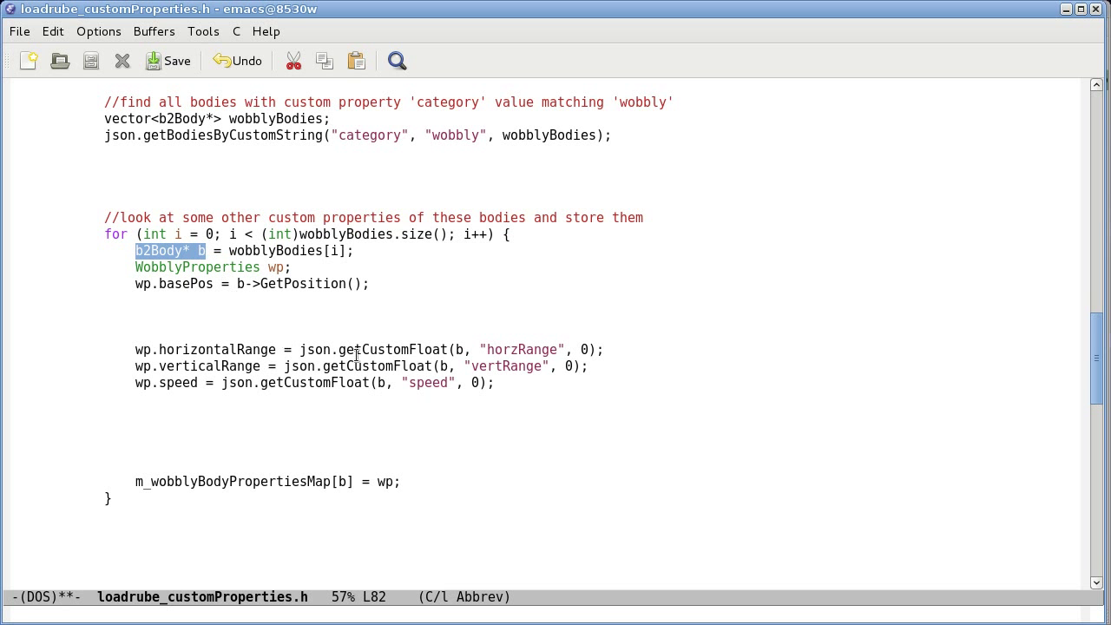
left_click(469, 349)
left_click_drag(480, 349, 569, 348)
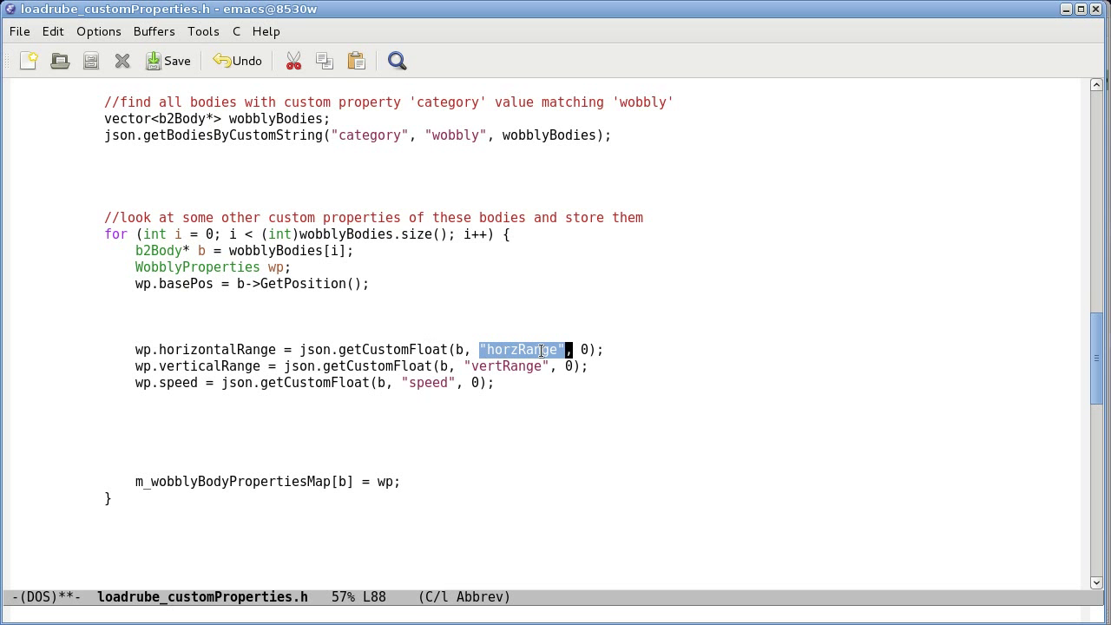
left_click(542, 350)
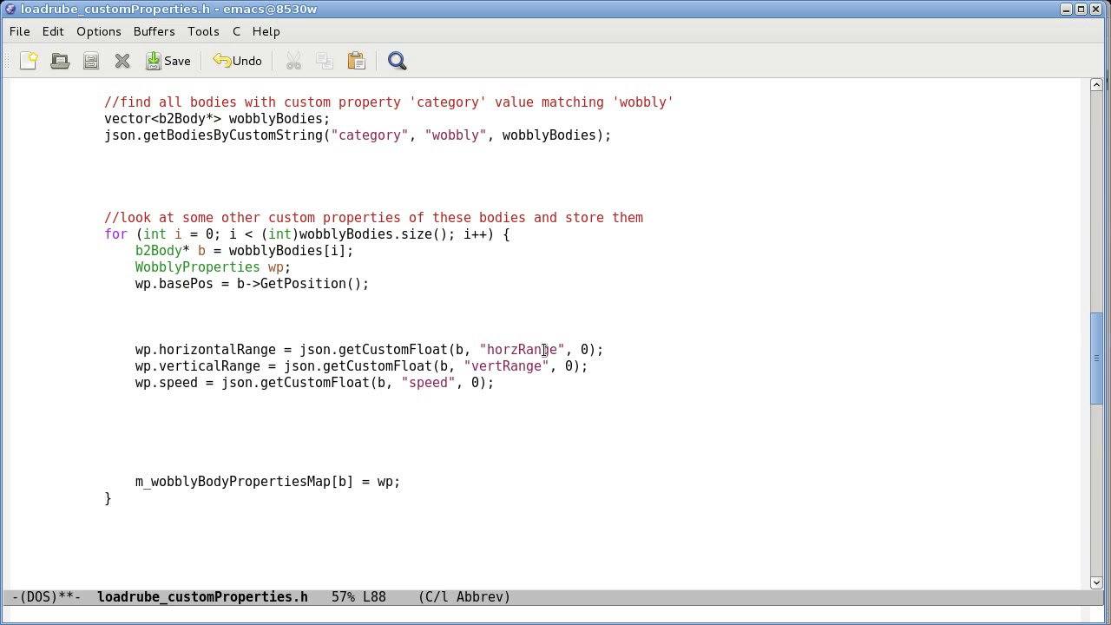
left_click(591, 350)
- Step through the getCustomFloat arguments on the horzRange, vertRange and speed lines
key("Left")
key("Down")
key("Left")
key("Down")
key("Left")
key("Left")
key("Left")
key("Left")
key("Left")
key("Up")
key("Up")
key("Left")
key("Left")
key("Left")
key("Right")
key("Right")
- Highlight the horzRange default value 0 and the WobblyProperties wp declaration
left_click(587, 350)
key("ctrl+space")
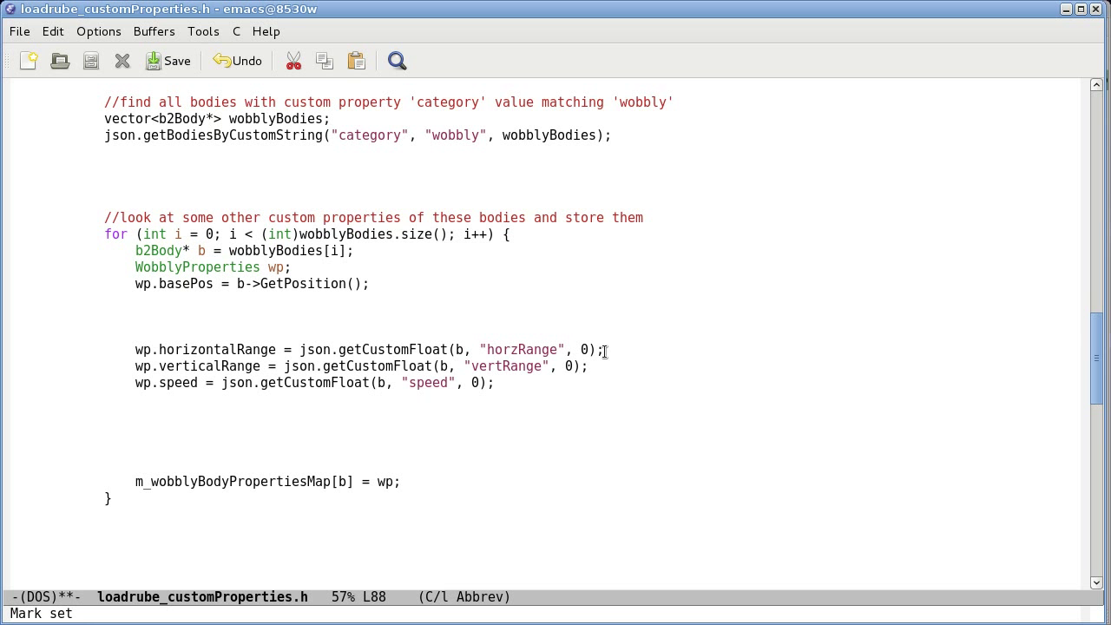
left_click(605, 351)
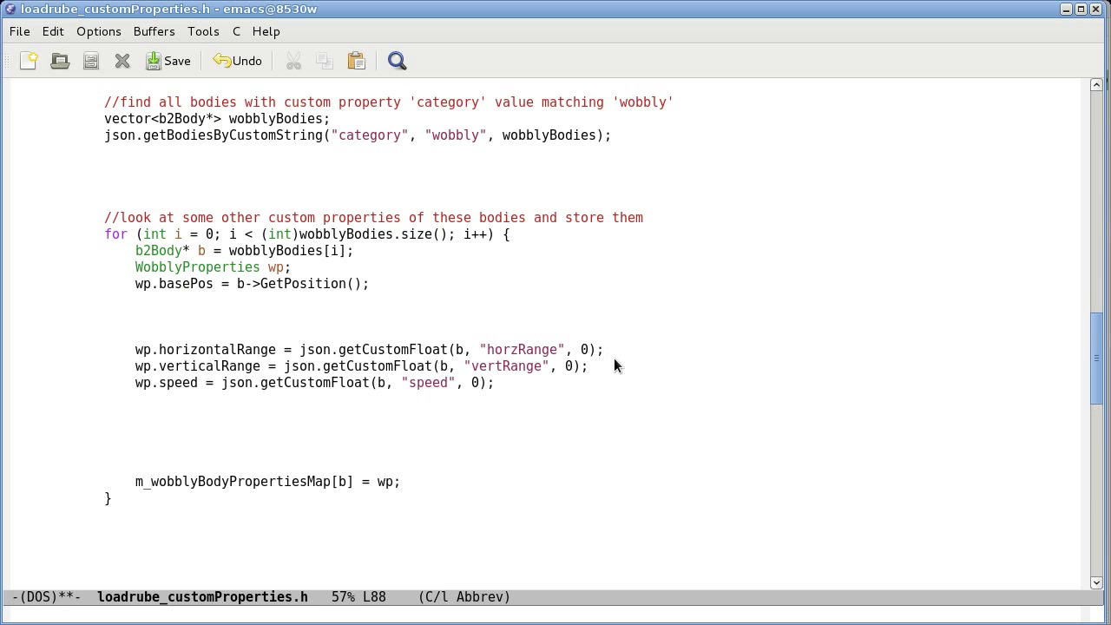
left_click_drag(582, 349, 593, 349)
left_click(593, 349)
left_click_drag(136, 268, 288, 267)
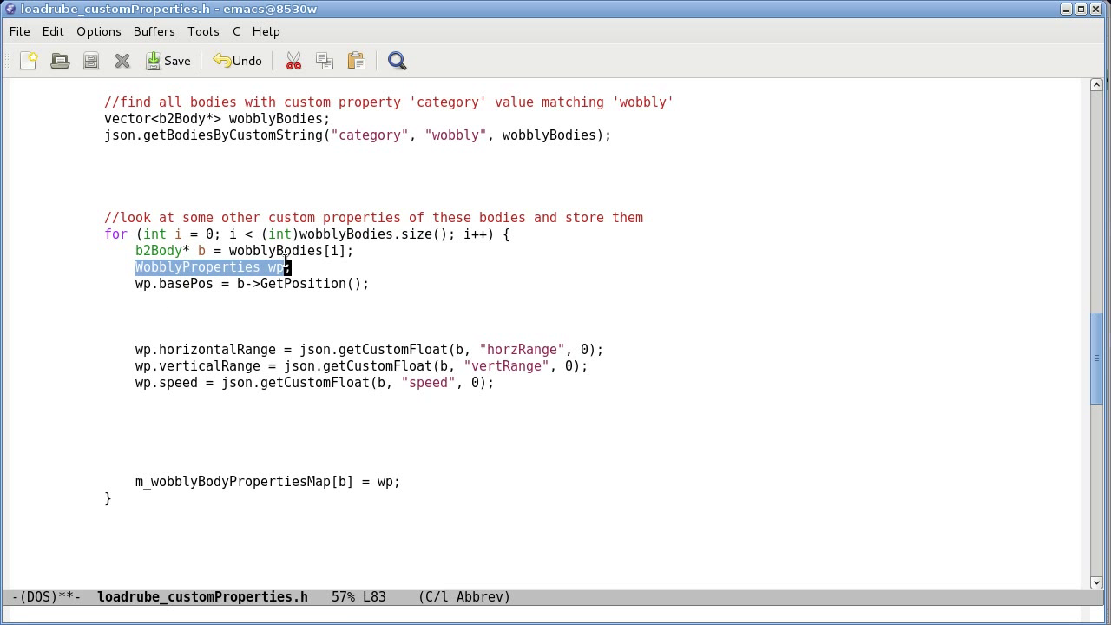
left_click(210, 267)
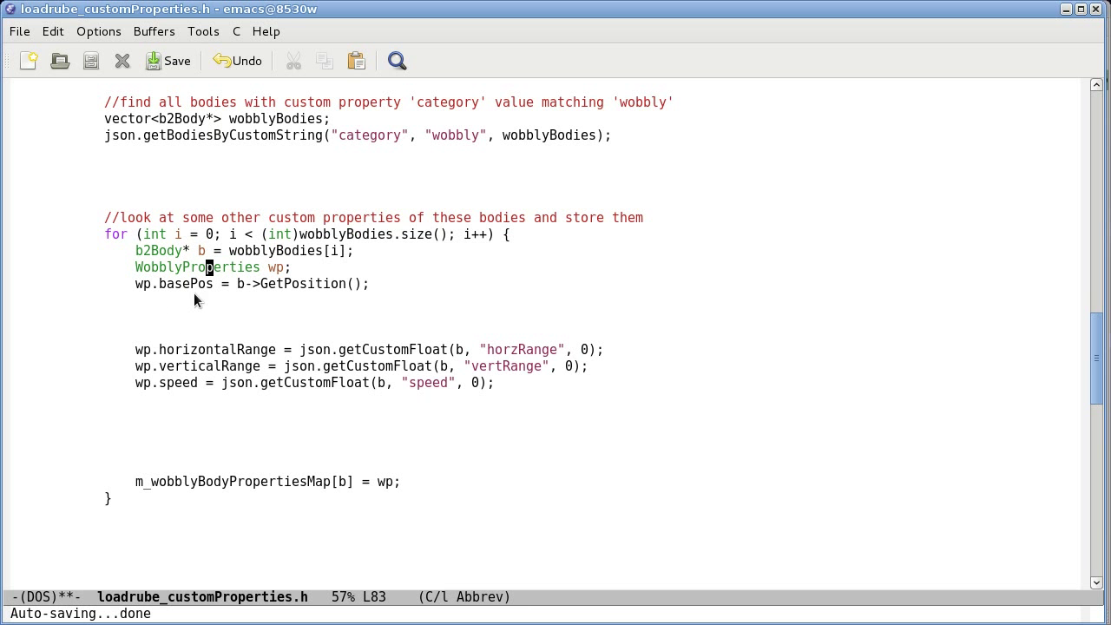
- Scroll to the Step code and highlight sin, cos and the SetTransform call in the position update
scroll(254, 389, "down", 4)
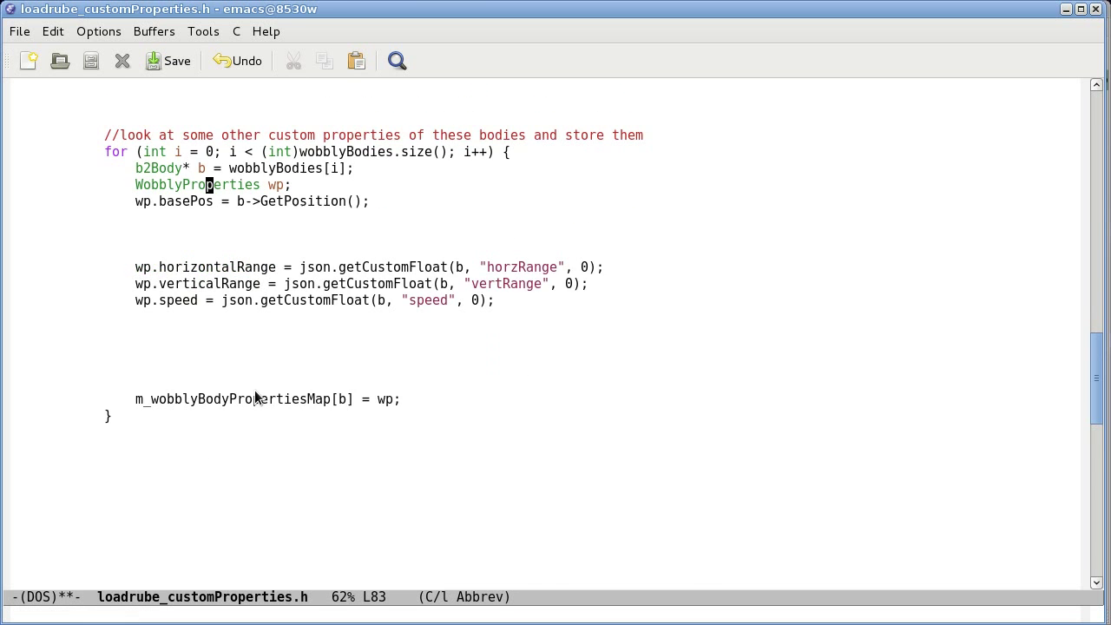
scroll(254, 390, "down", 4)
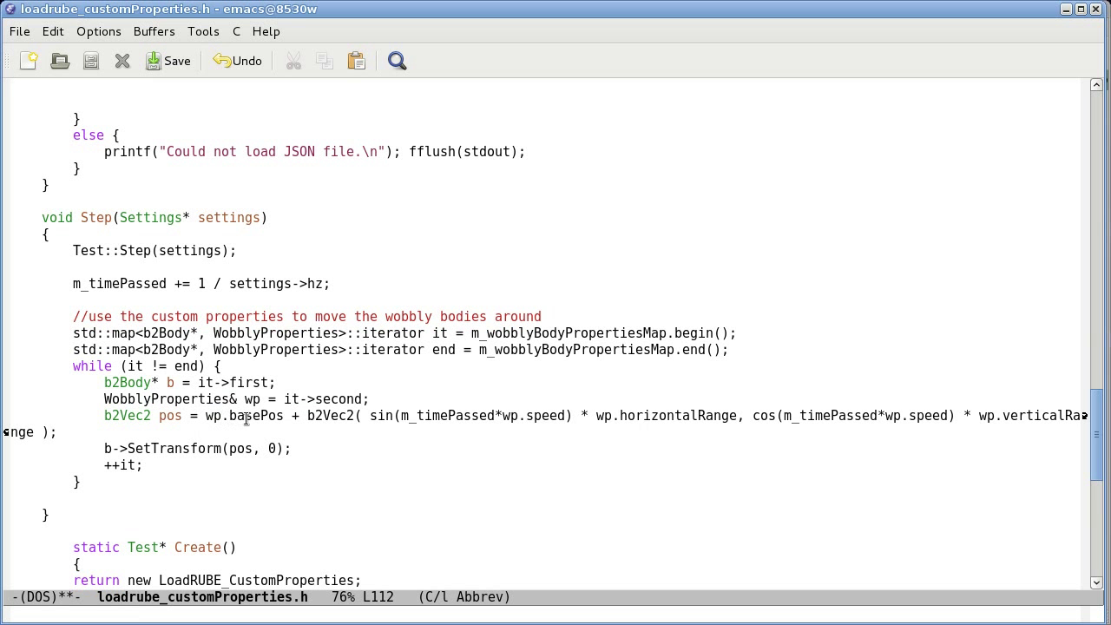
left_click_drag(372, 415, 383, 417)
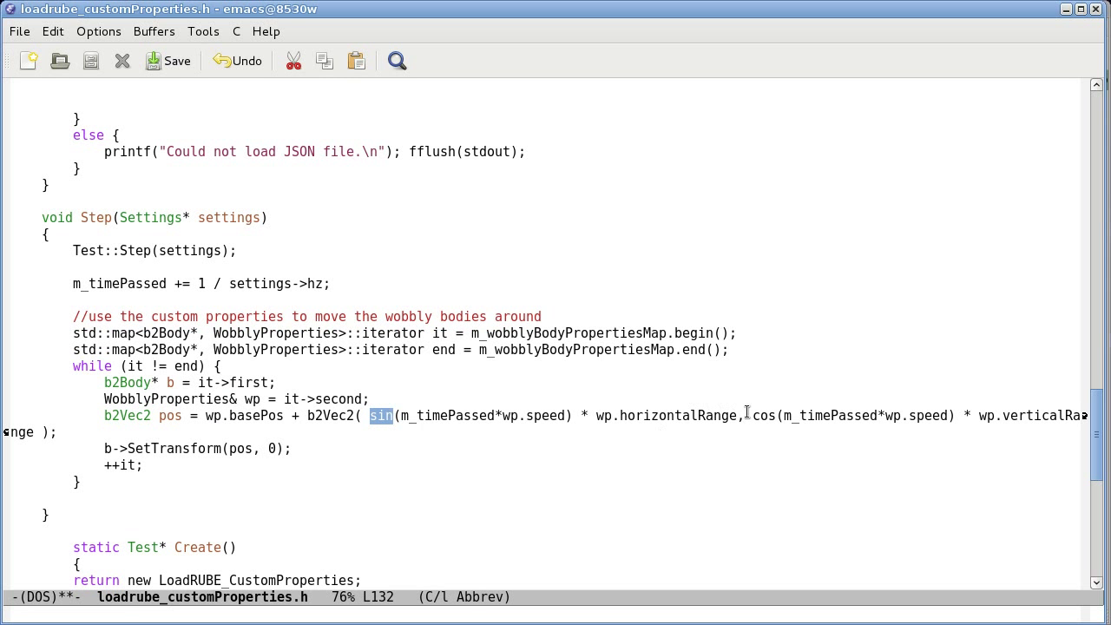
left_click_drag(753, 415, 779, 416)
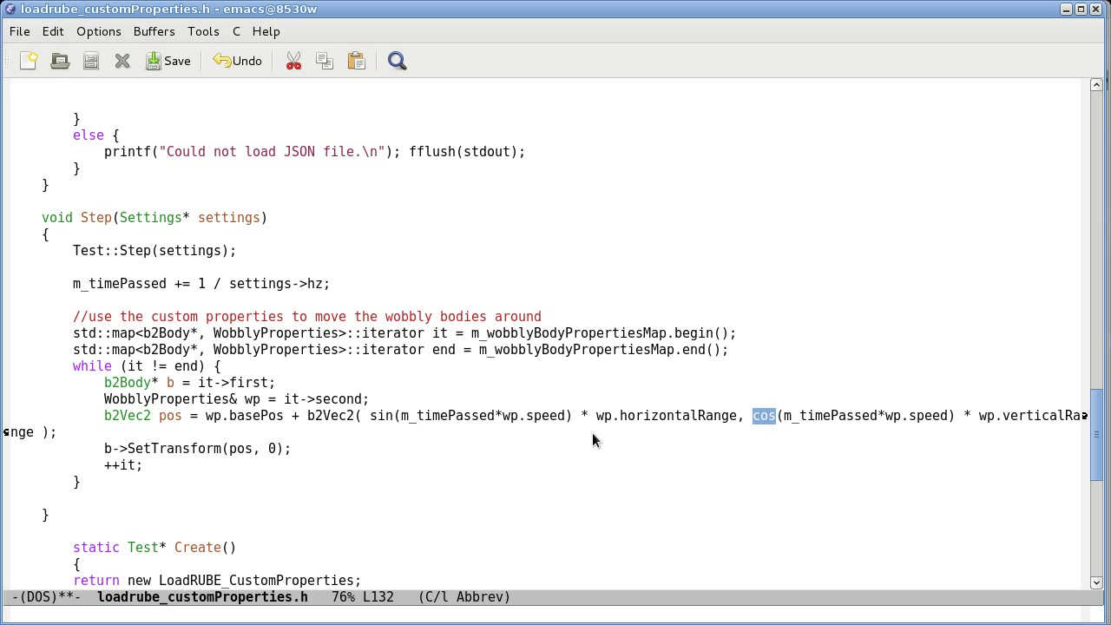
left_click_drag(128, 449, 222, 450)
scroll(278, 451, "up", 8)
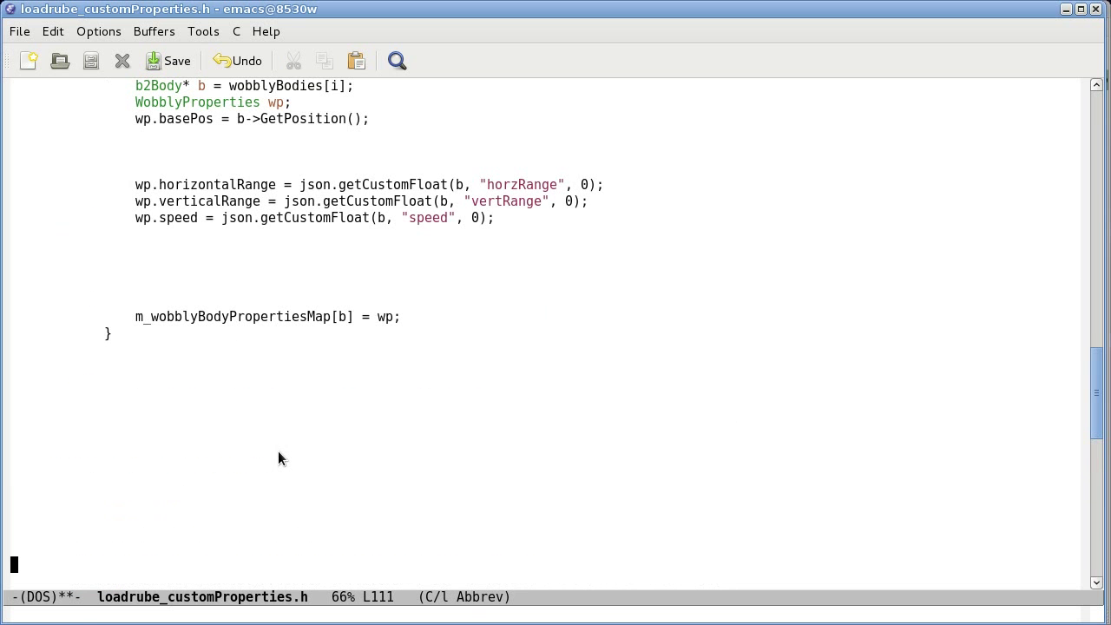
scroll(436, 409, "up", 2)
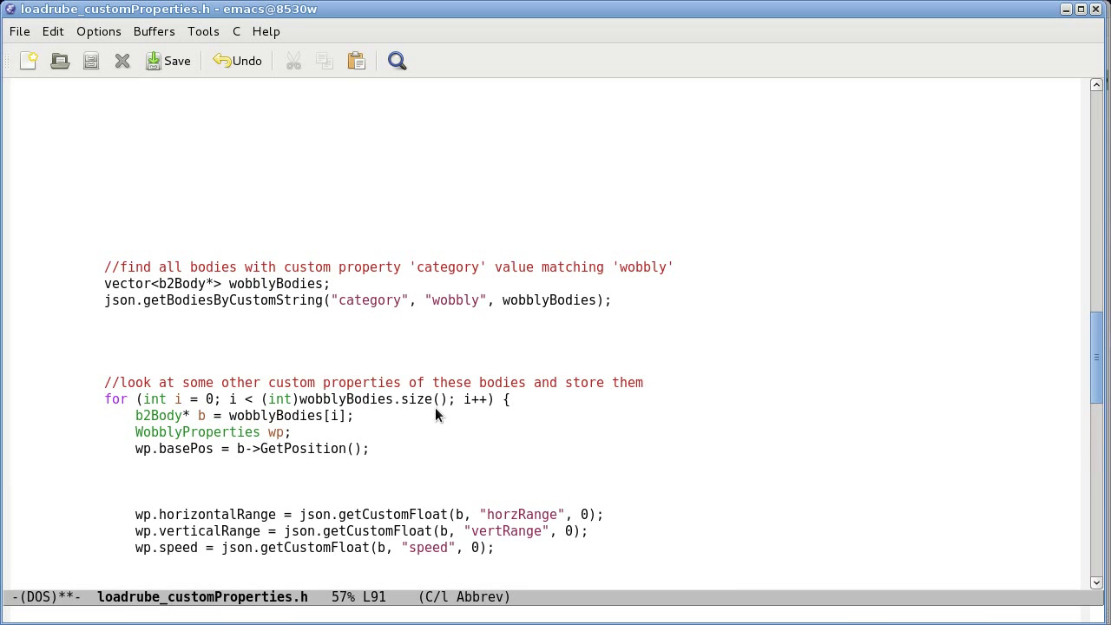
scroll(437, 417, "down", 2)
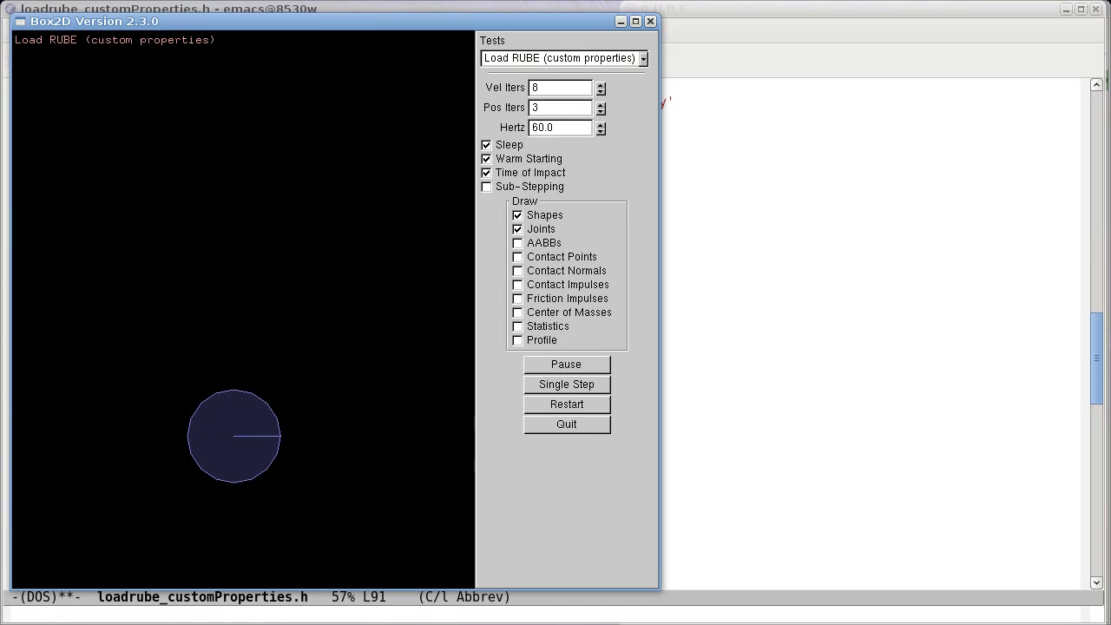
- Switch to R.U.B.E, widen its window and Properties panel, and zoom and pan the scene
key("alt+Tab")
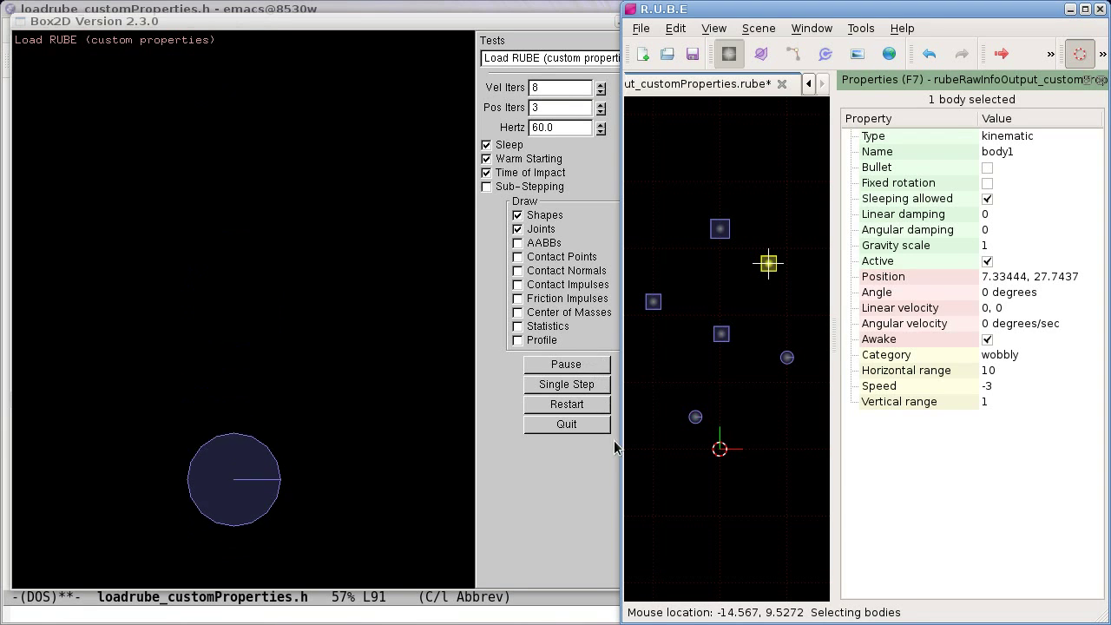
left_click_drag(623, 489, 116, 408)
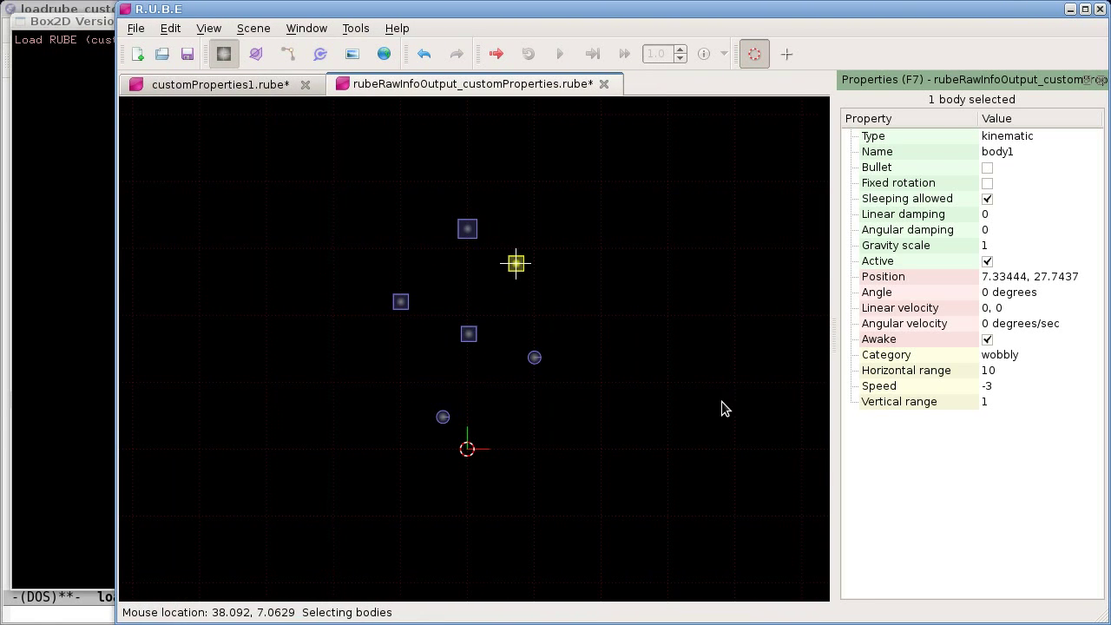
left_click_drag(835, 445, 675, 434)
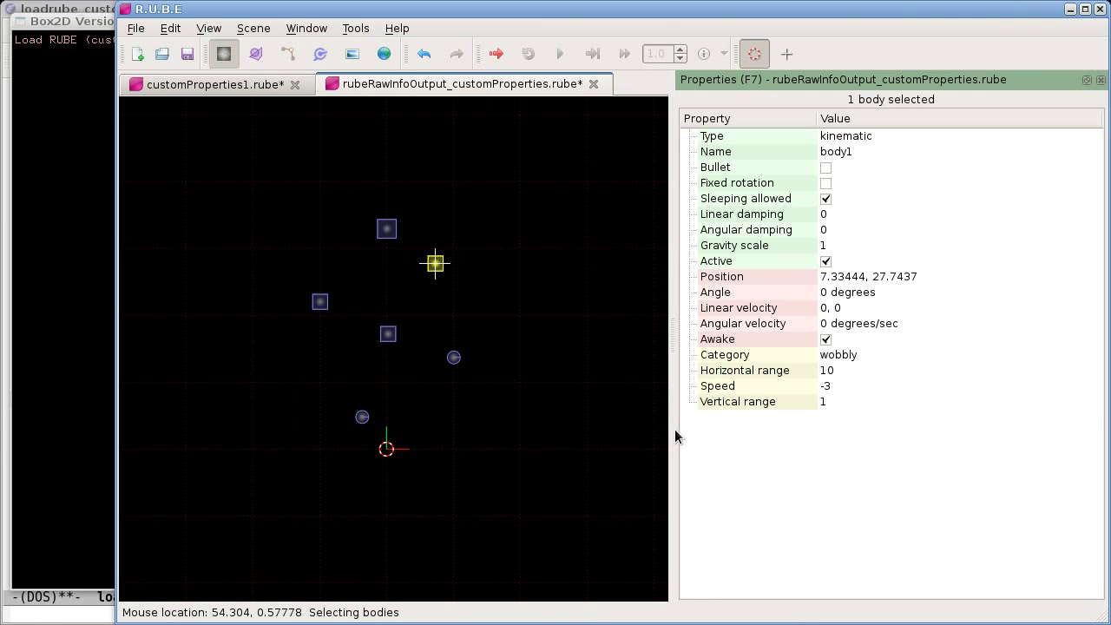
scroll(373, 335, "up", 3)
scroll(430, 318, "up", 2)
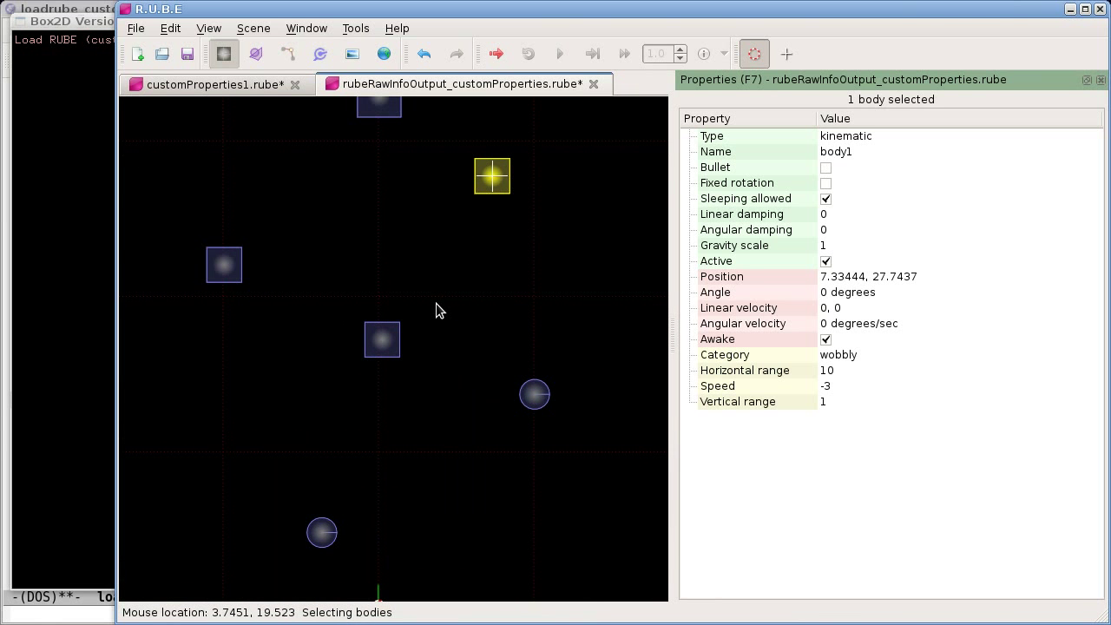
scroll(436, 304, "down", 1)
right_click_drag(436, 312, 436, 326)
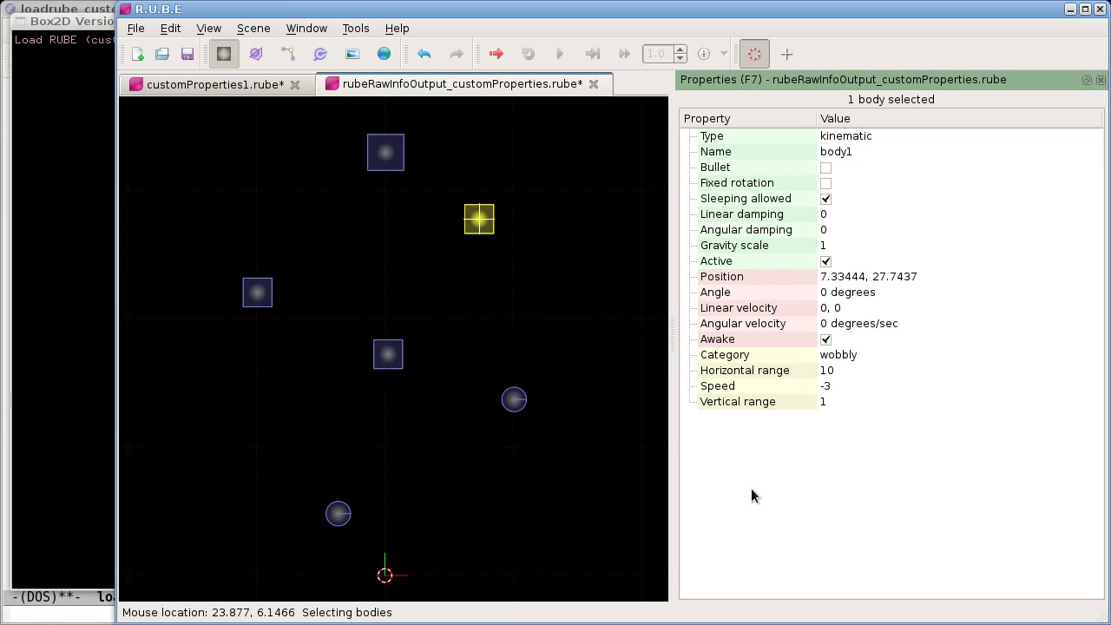
left_click(254, 28)
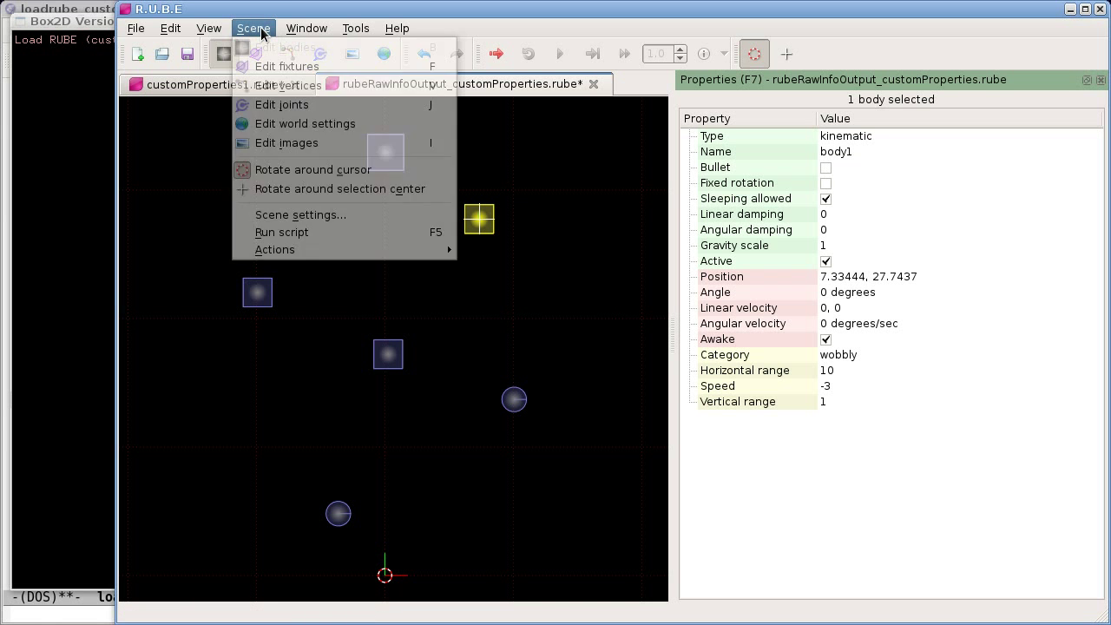
left_click(328, 215)
left_click_drag(820, 247, 724, 218)
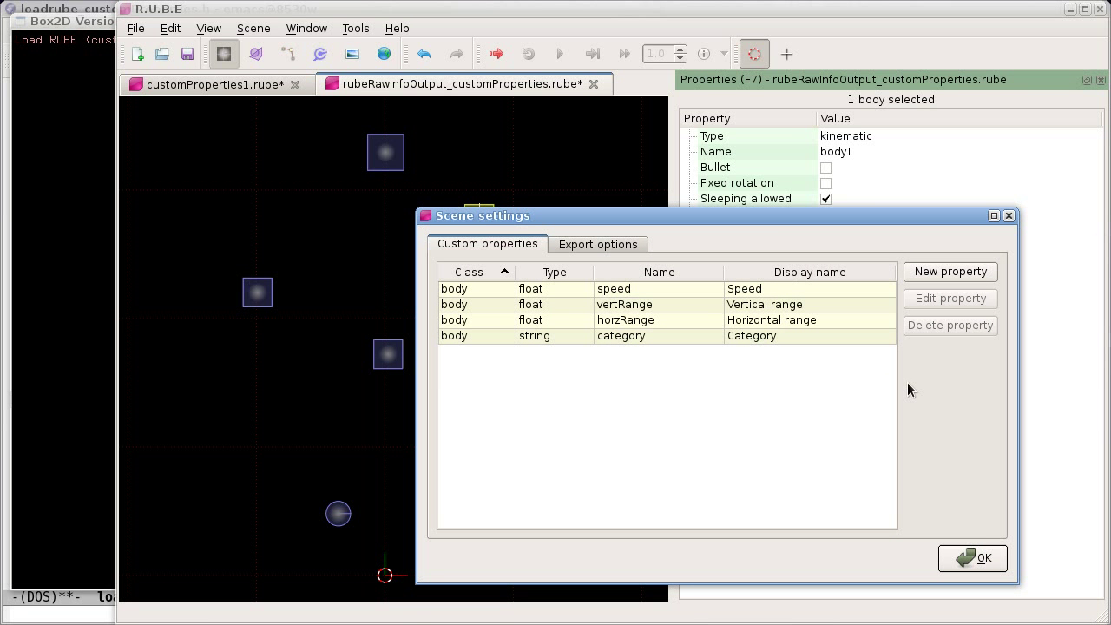
left_click_drag(849, 220, 711, 185)
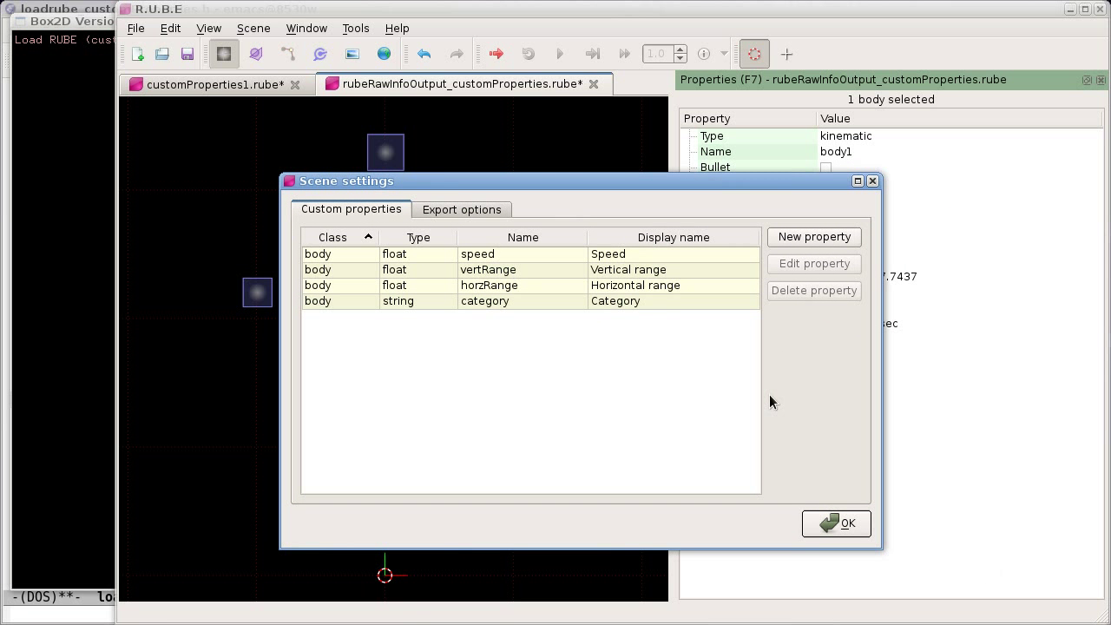
left_click(454, 211)
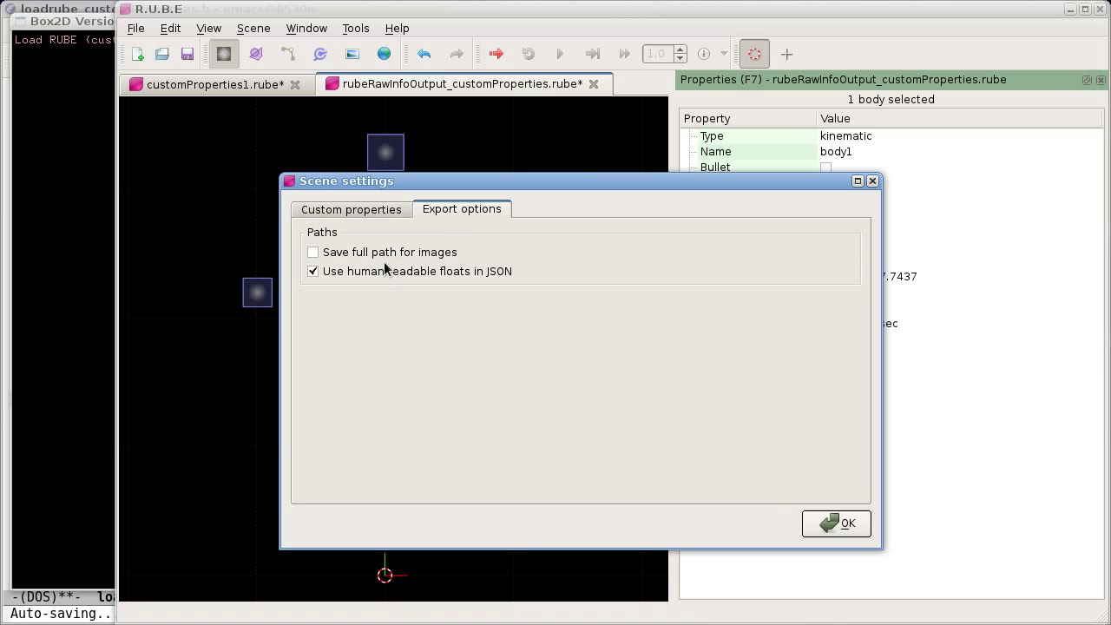
left_click_drag(571, 184, 589, 178)
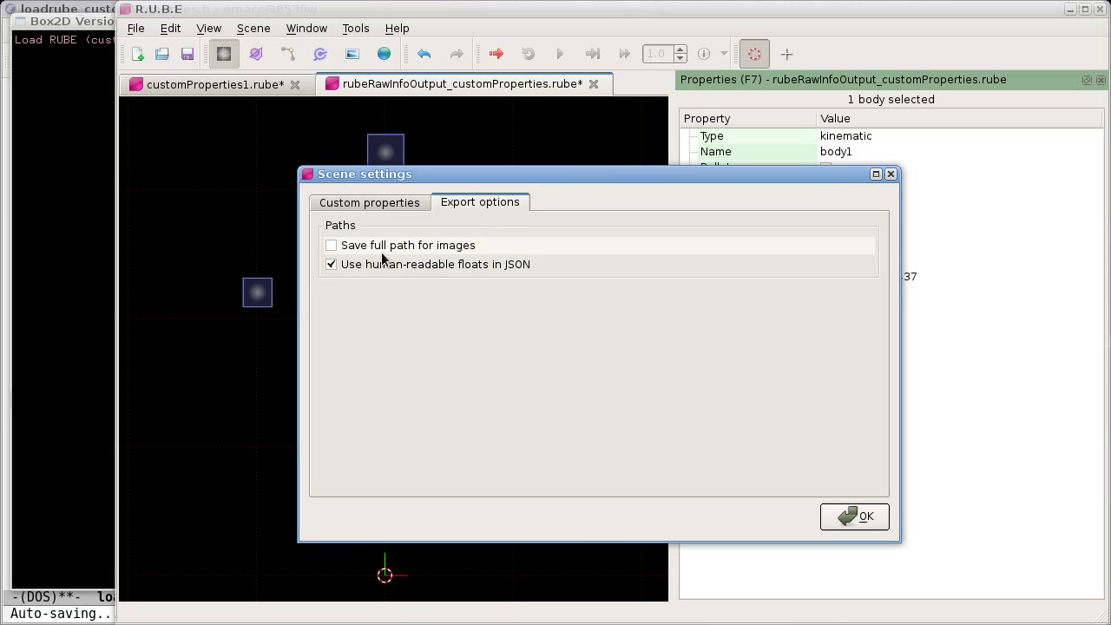
mouse_move(378, 271)
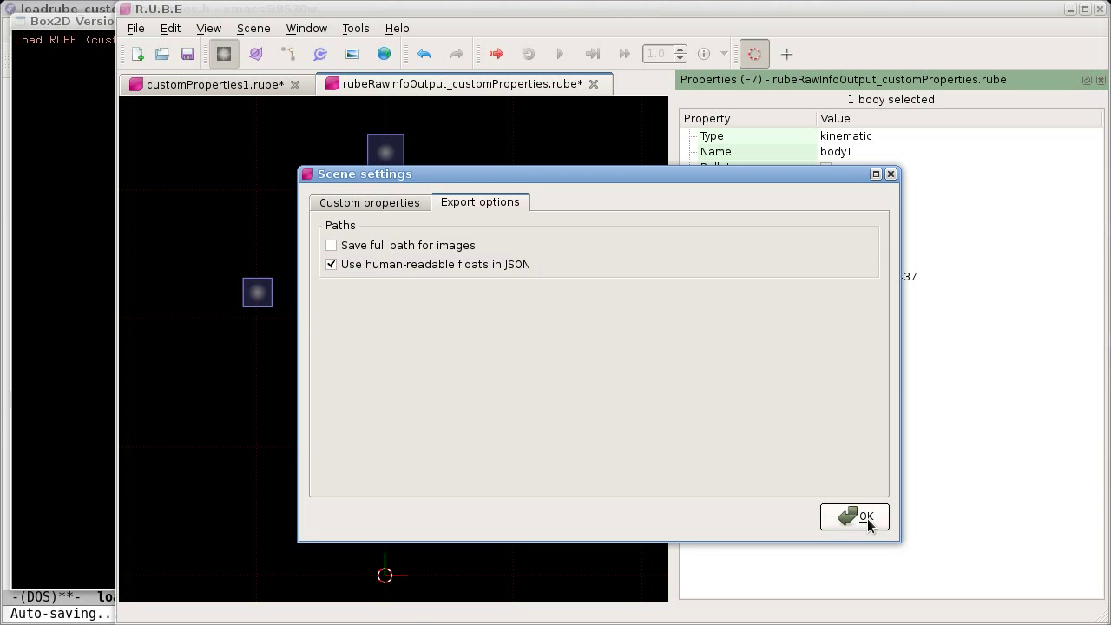
left_click(891, 173)
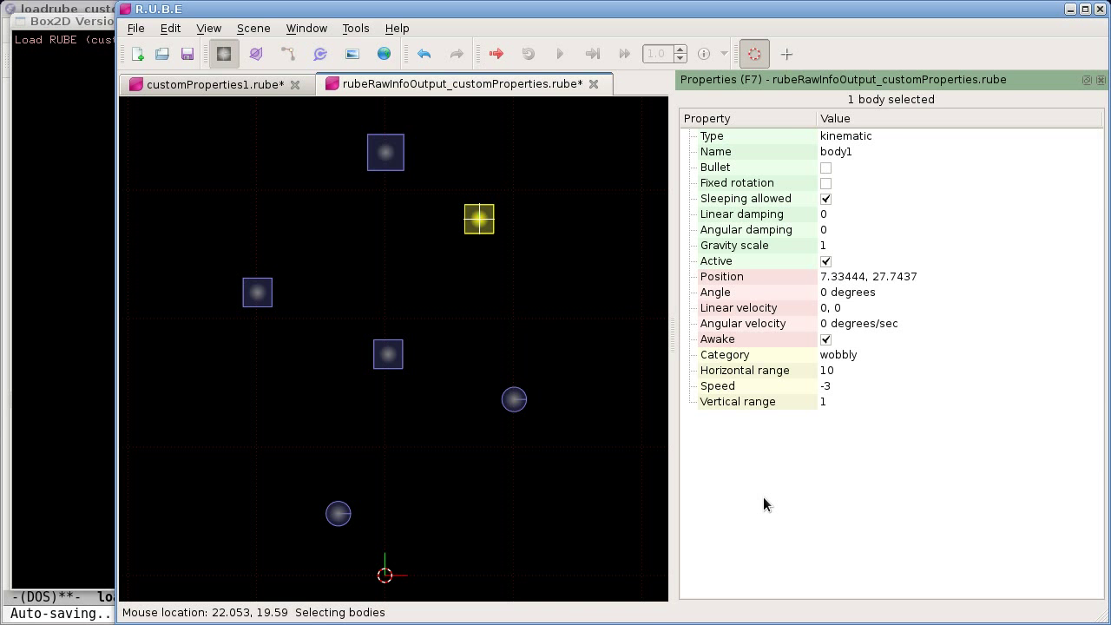
- Open the R.U.B.E help with F1 and close the Properties panel with F7
key("F1")
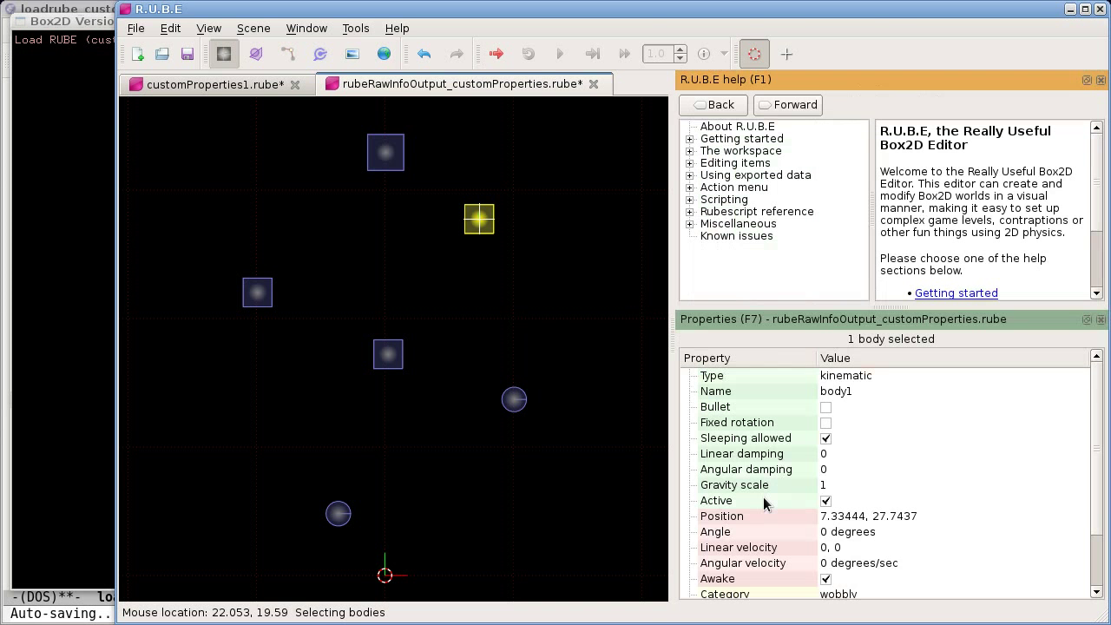
key("F7")
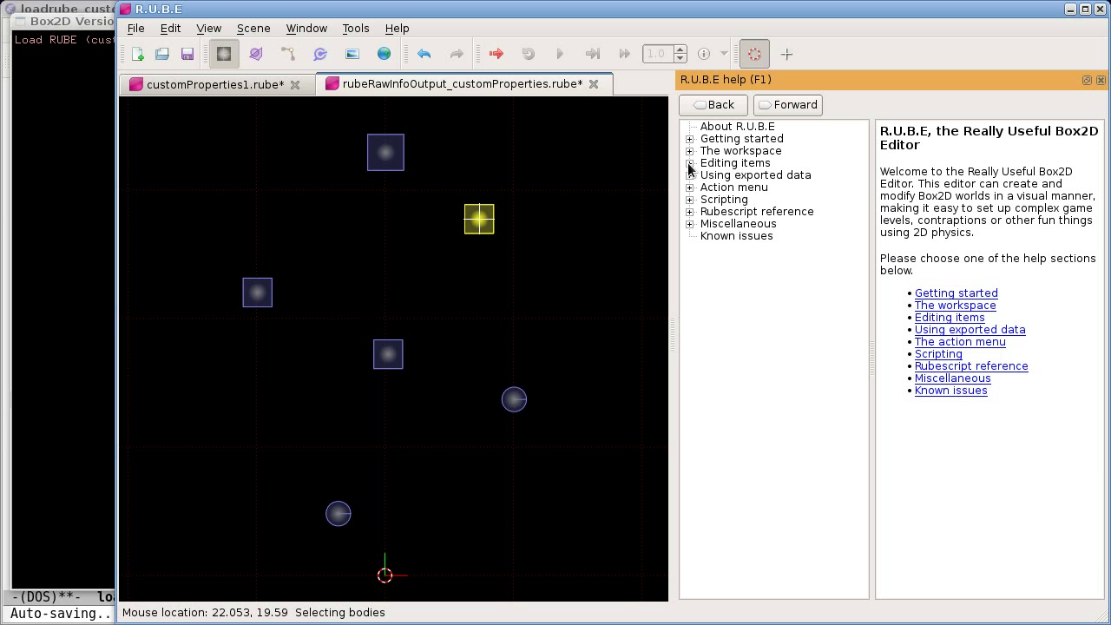
key("alt+Tab")
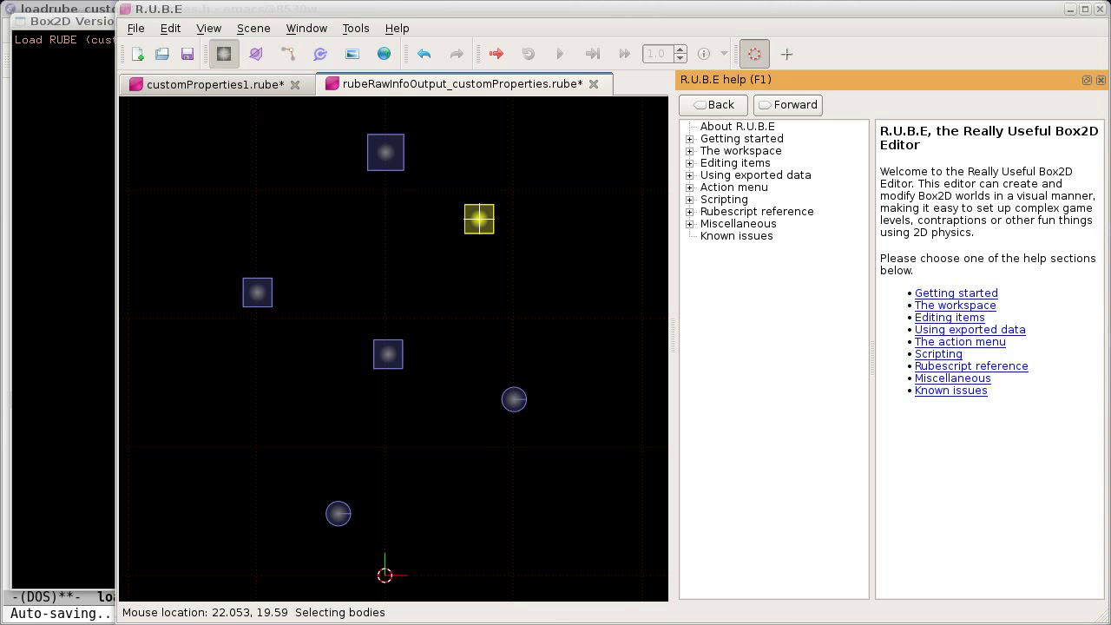
left_click(719, 176)
left_click(722, 128)
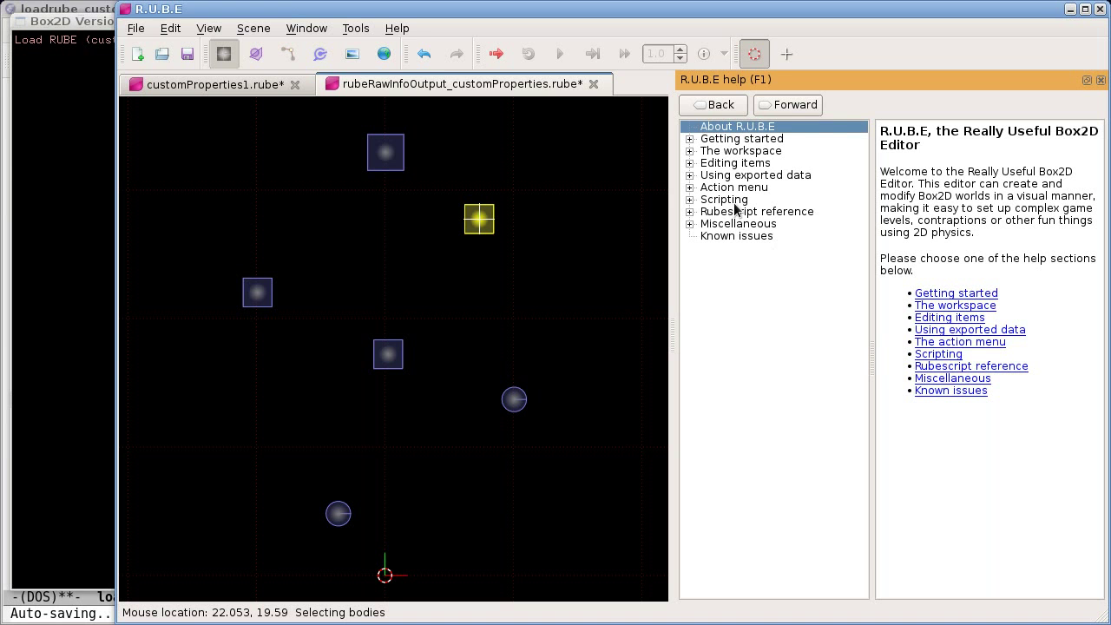
- Expand Using exported data > Supported loaders to list the C++, JavaScript and Java loaders, then return to emacs
left_click(690, 176)
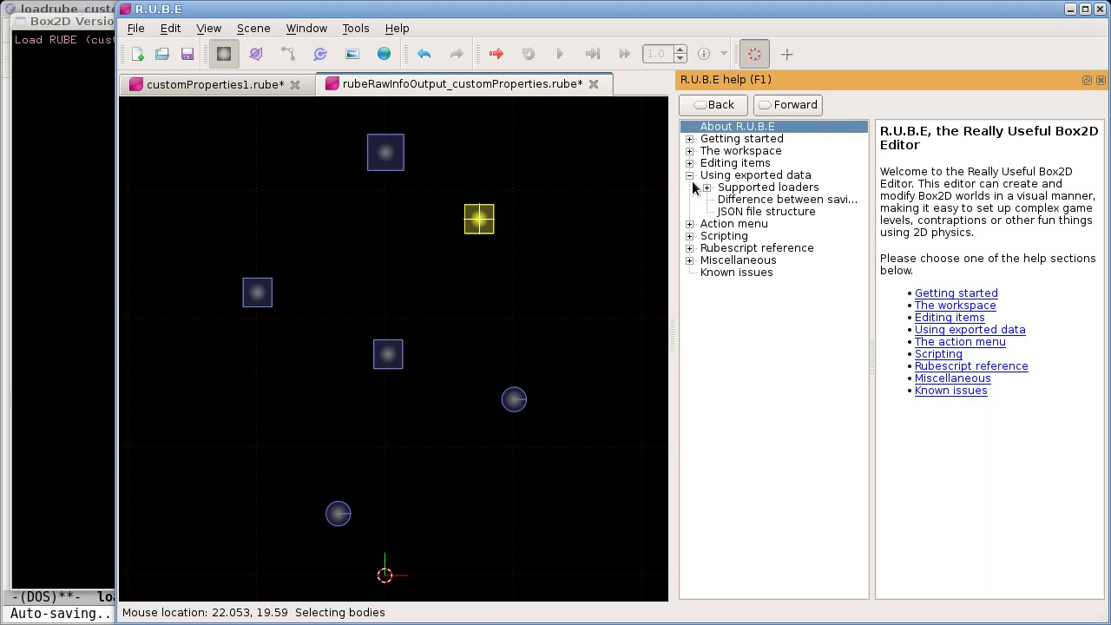
left_click(689, 176)
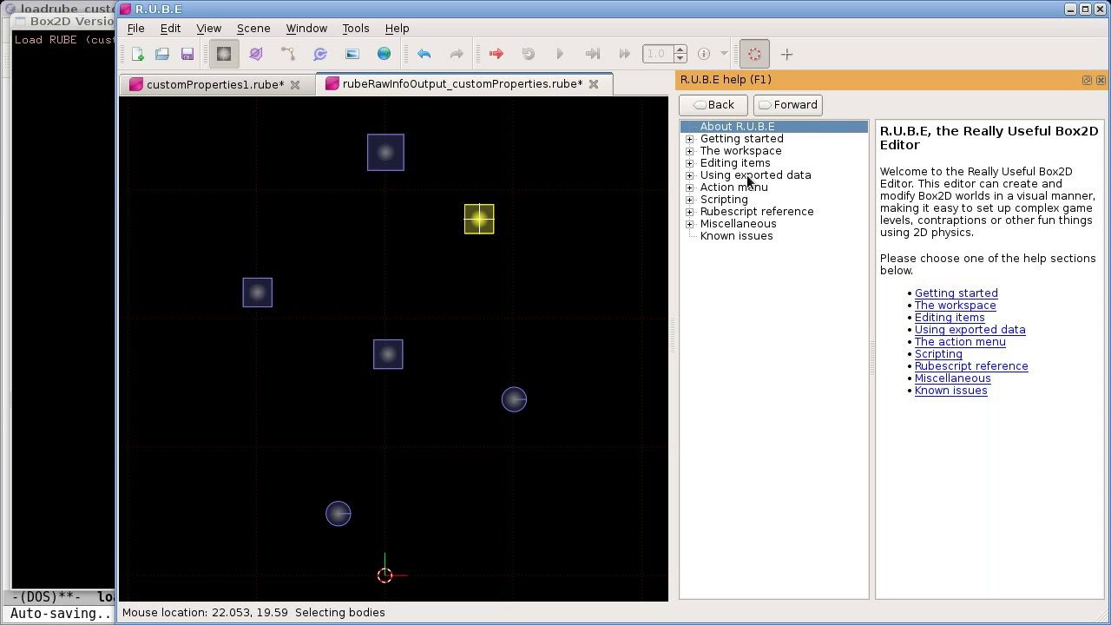
left_click(690, 175)
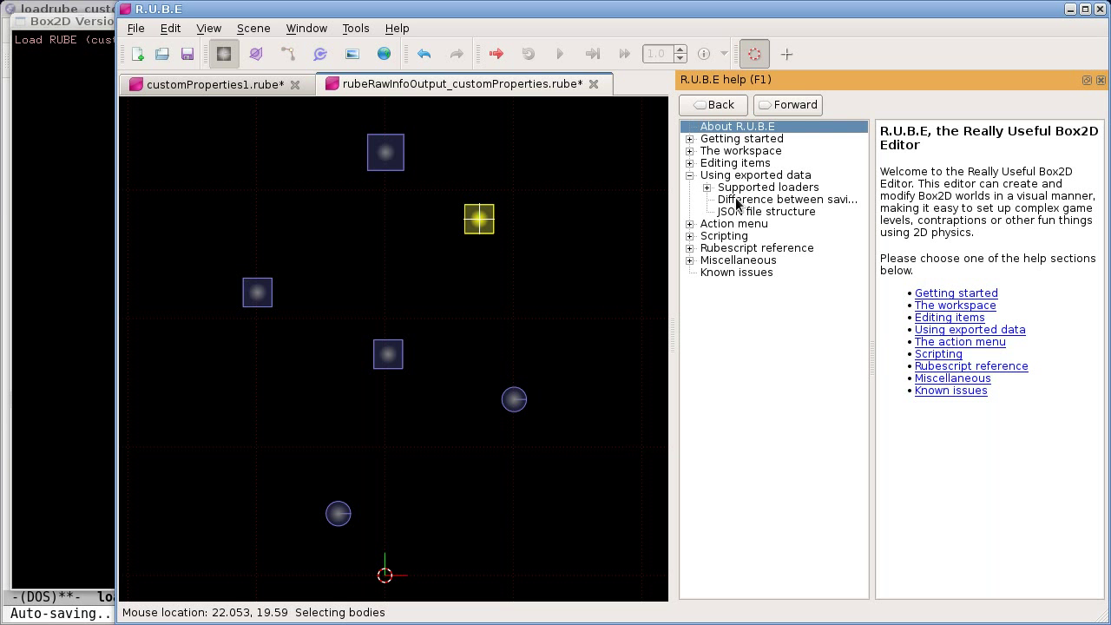
left_click(690, 176)
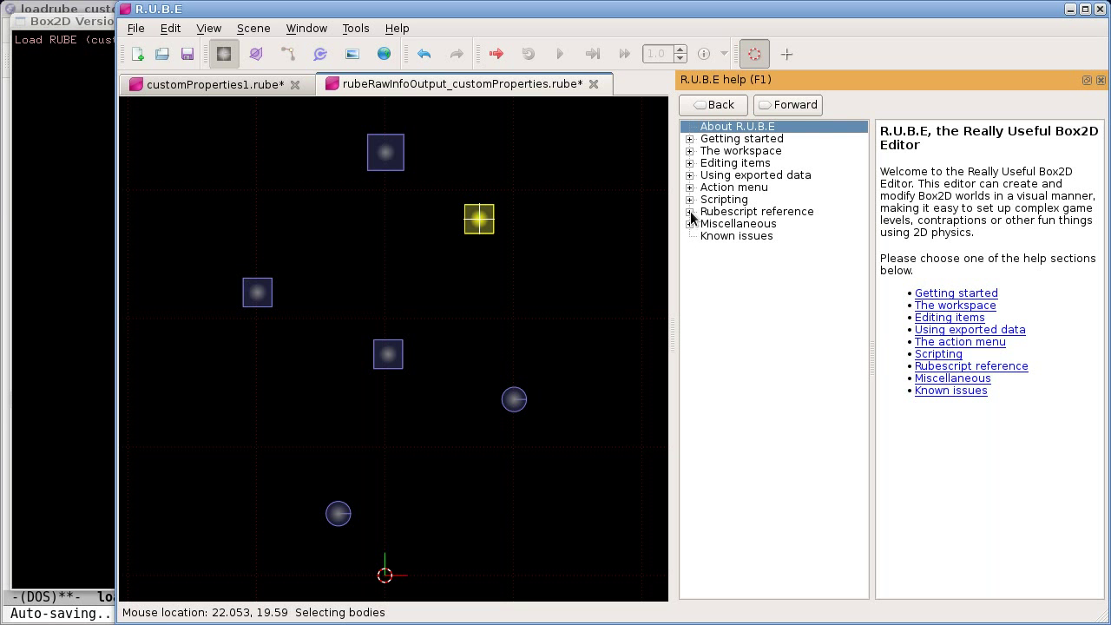
left_click(690, 175)
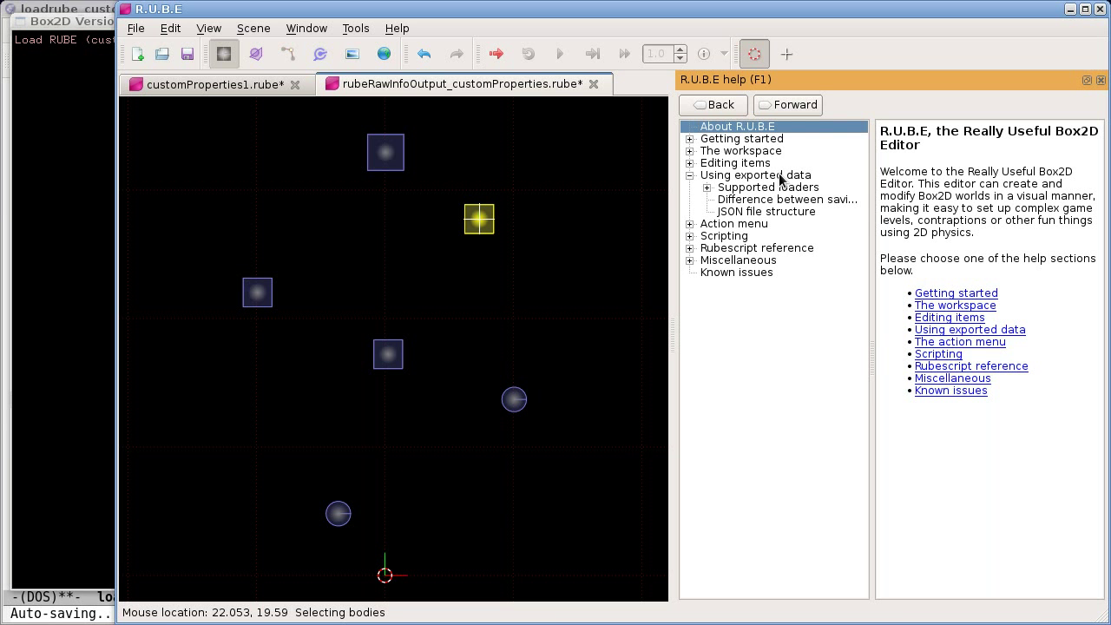
left_click(708, 188)
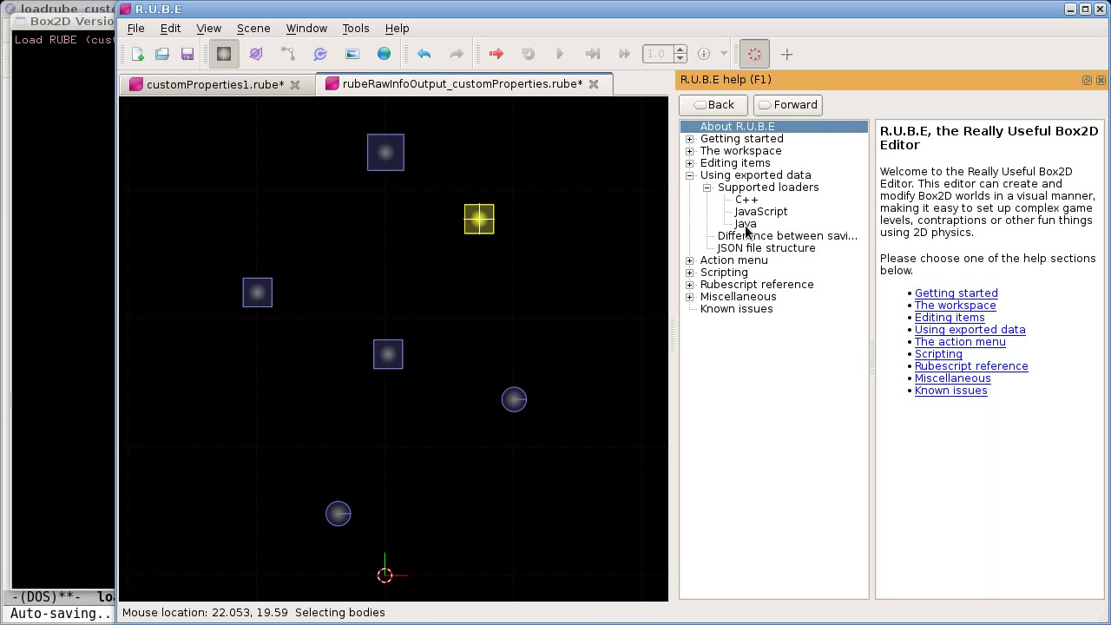
left_click(96, 596)
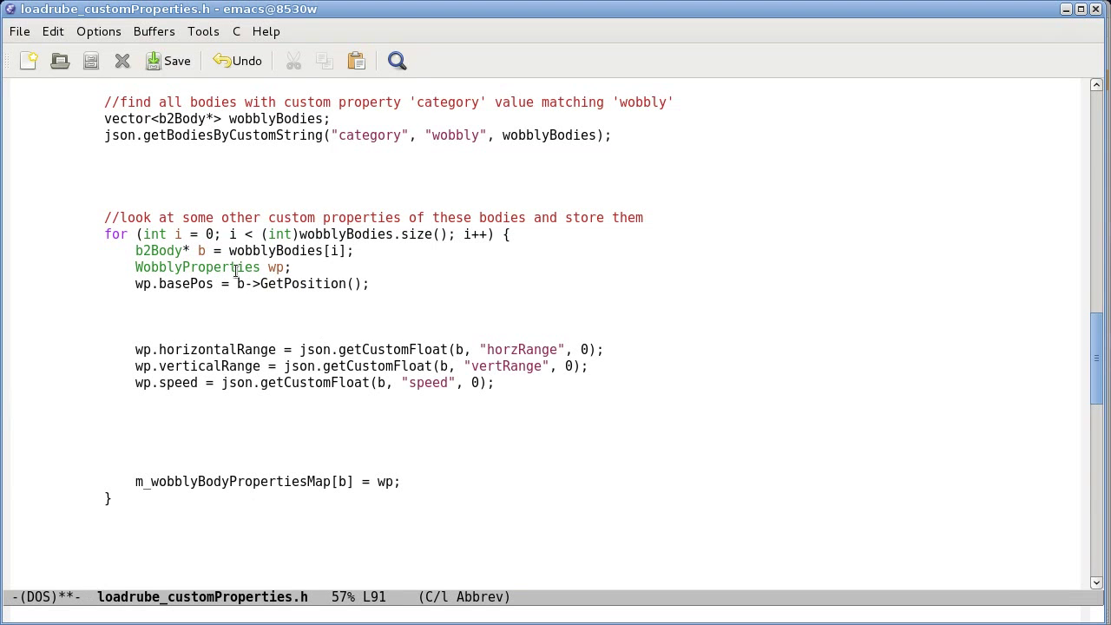
- Alt-Tab to R.U.B.E showing the supported loaders help, then back toward emacs
key("alt+Tab")
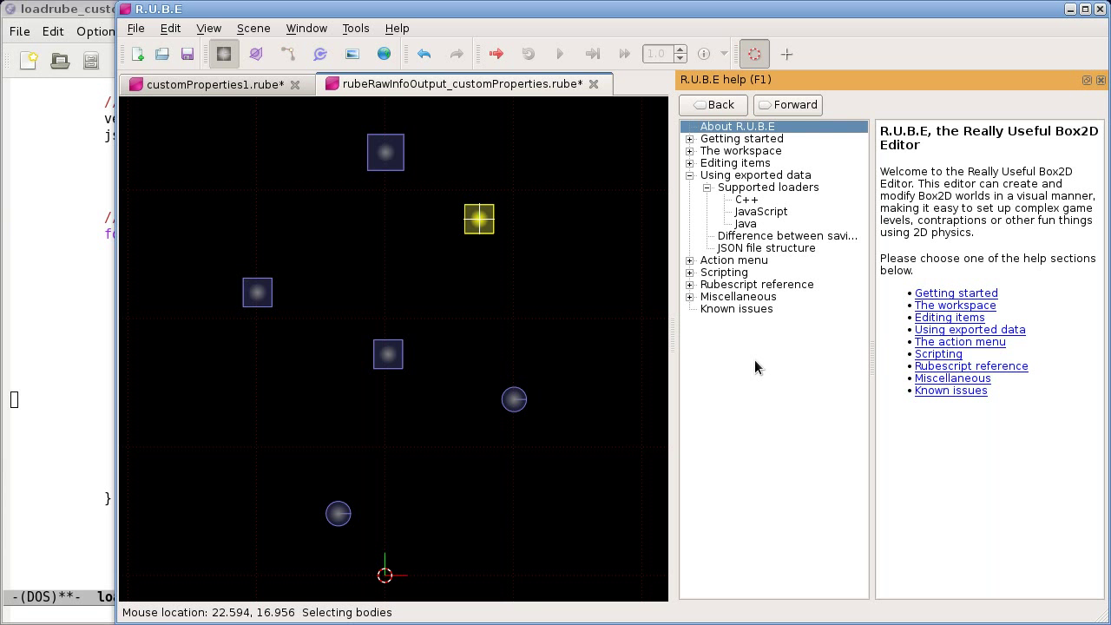
key("alt+Tab")
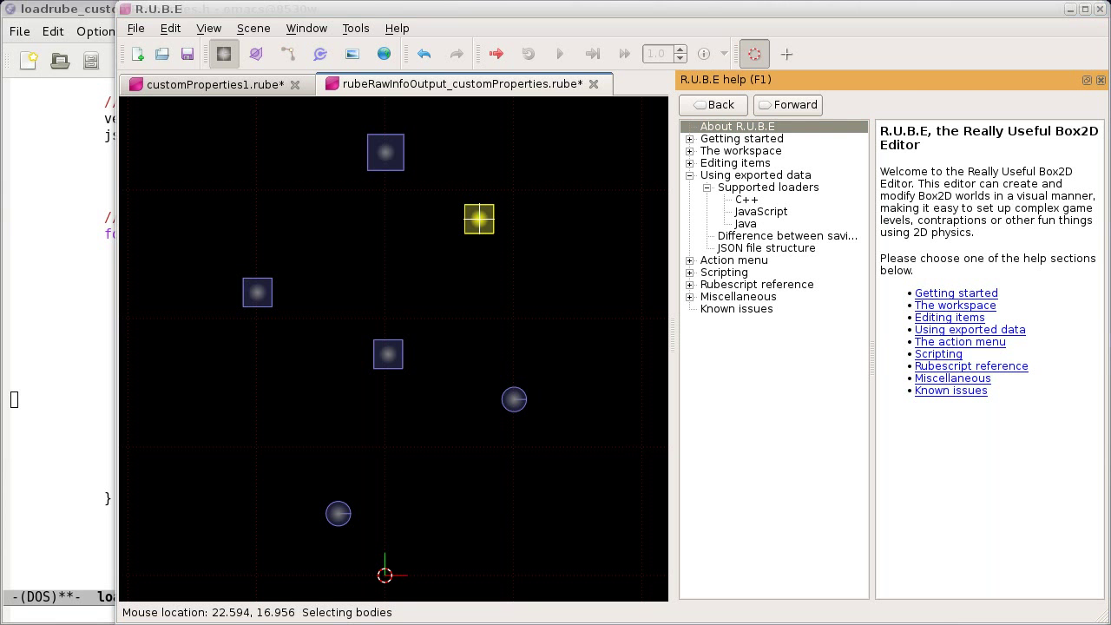